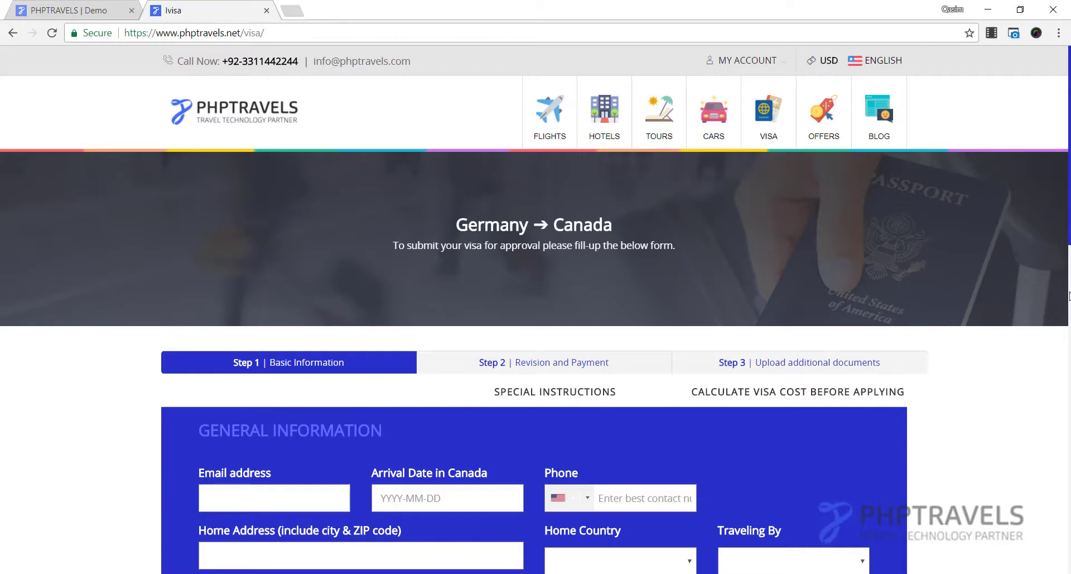
# Step: Examine the Germany to Canada visa application form, including its site address, general information, applicant and total sections
pyautogui.scroll(-3, 1000, 285)
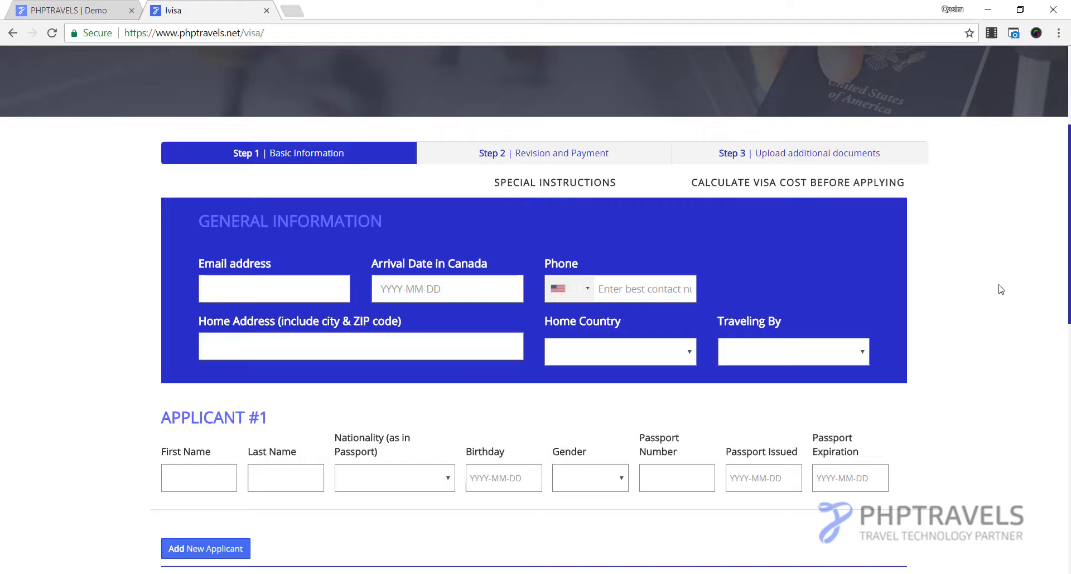
pyautogui.scroll(4, 1001, 289)
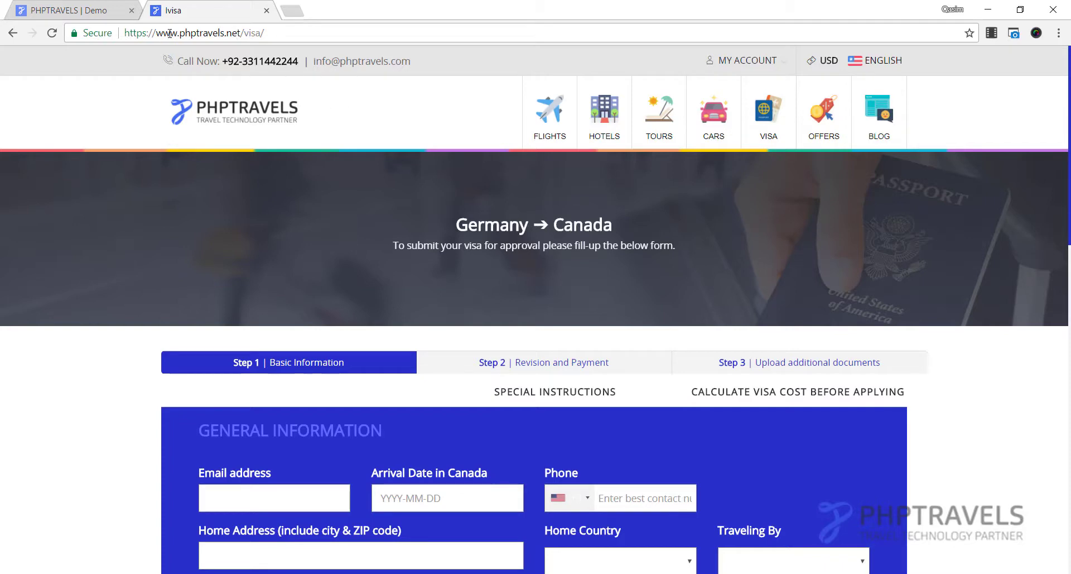
pyautogui.doubleClick(248, 33)
pyautogui.doubleClick(198, 33)
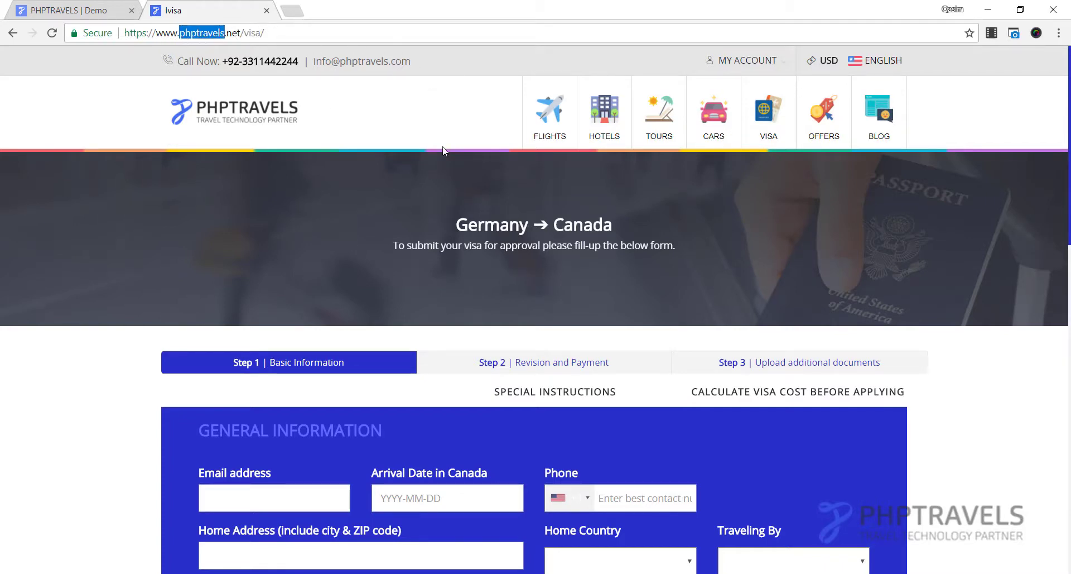
pyautogui.click(444, 176)
pyautogui.scroll(-6, 488, 166)
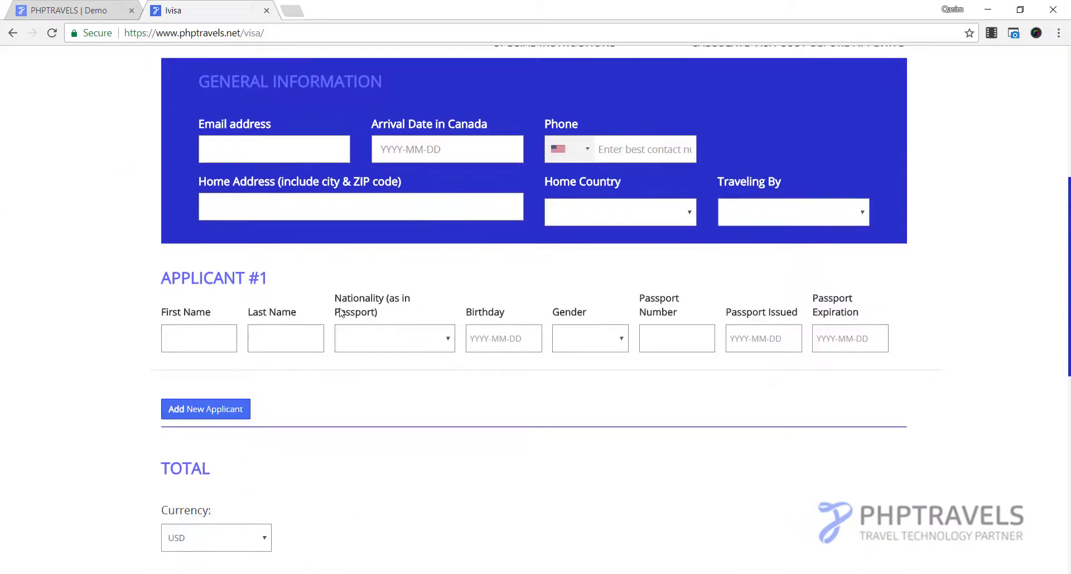
pyautogui.scroll(-7, 505, 265)
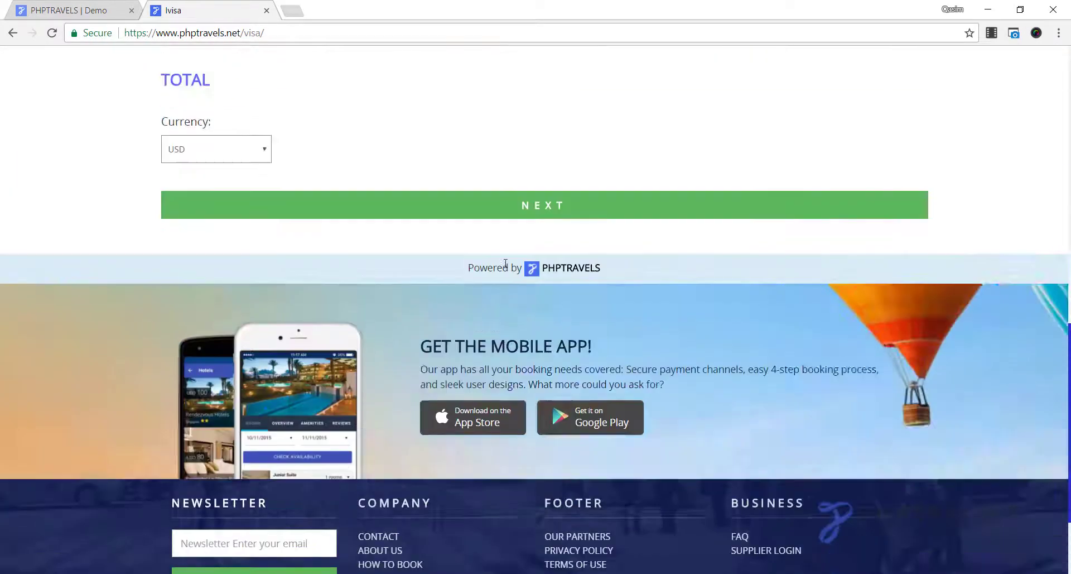
pyautogui.scroll(6, 505, 264)
pyautogui.scroll(-3, 512, 263)
pyautogui.scroll(4, 507, 262)
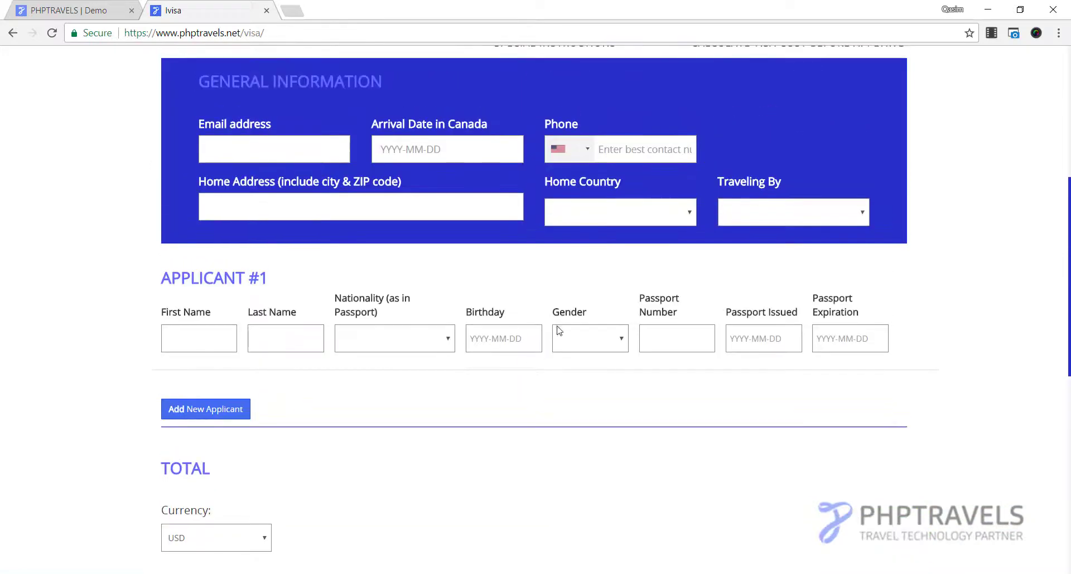
pyautogui.scroll(6, 559, 330)
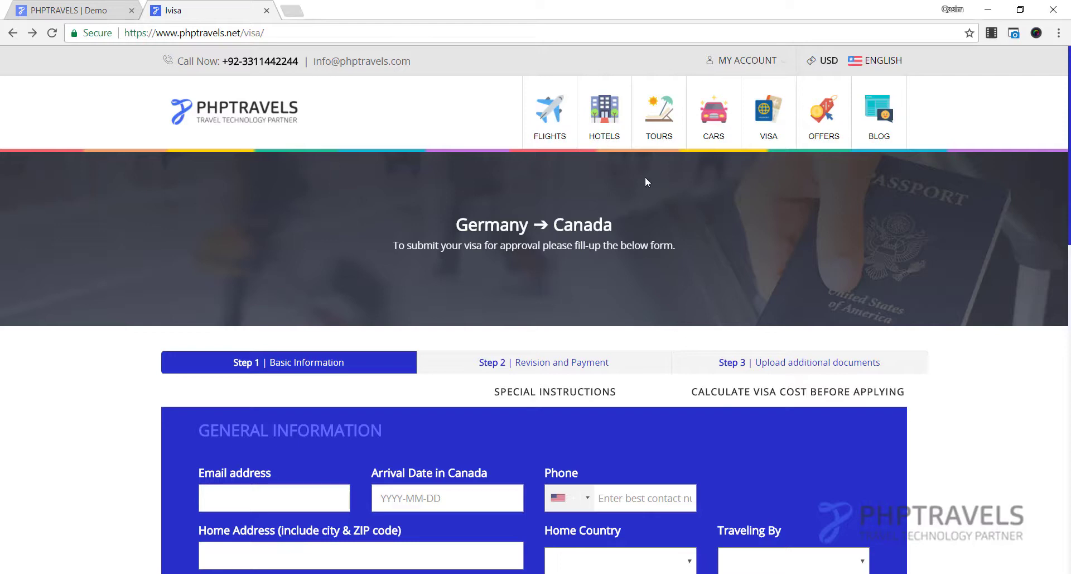
# Step: Browse the tours listing and open the details of the Spectaculars Of The Nile tour in Alexandria
pyautogui.click(658, 125)
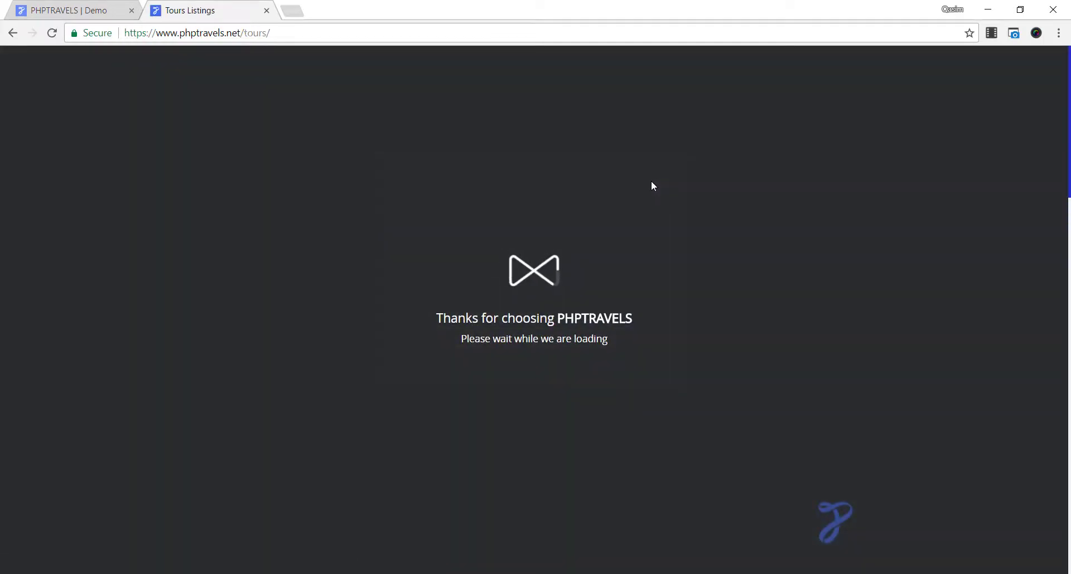
pyautogui.scroll(-15, 972, 182)
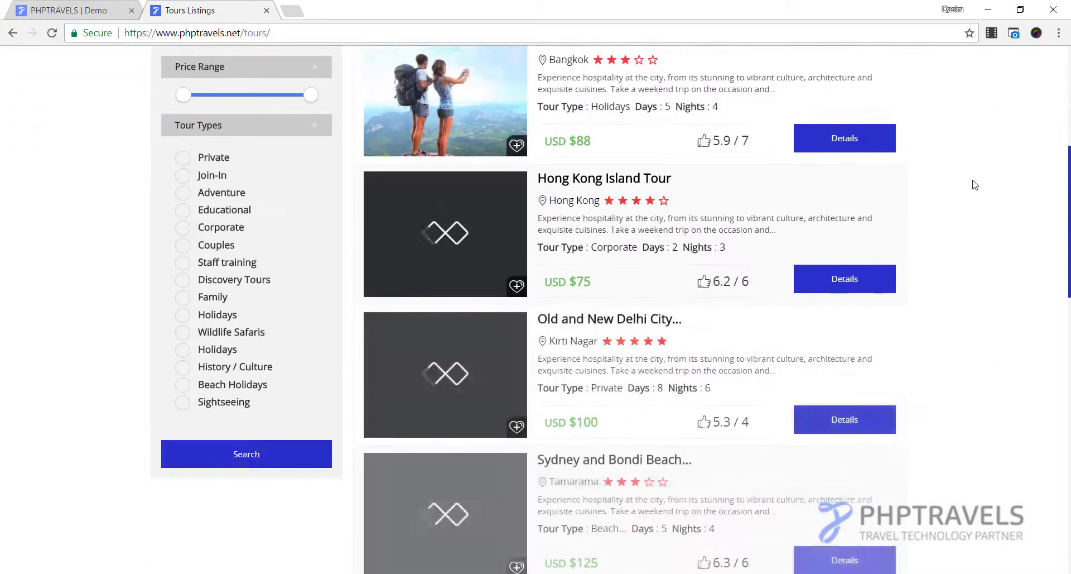
pyautogui.scroll(14, 973, 182)
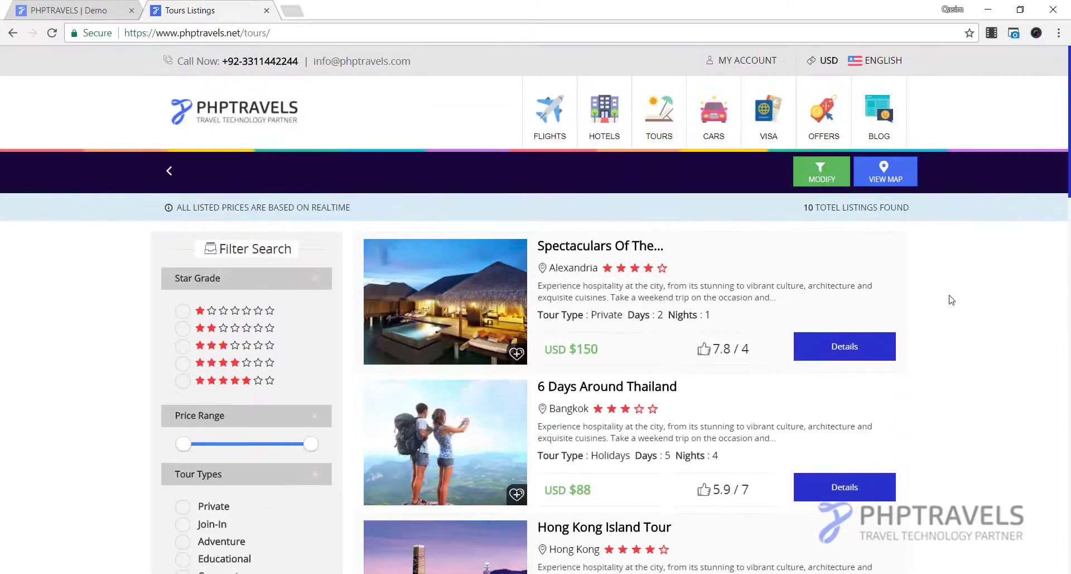
pyautogui.click(862, 349)
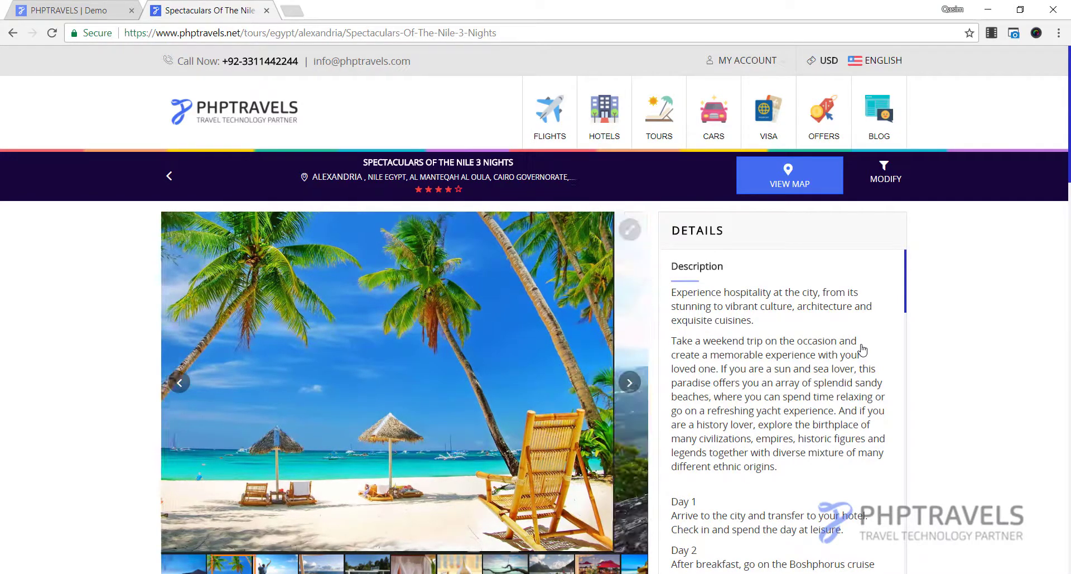
# Step: Review the tour's booking options, looking at the adult count choices and the date calendar without changing them
pyautogui.scroll(-6, 3, 255)
pyautogui.scroll(-3, 2, 254)
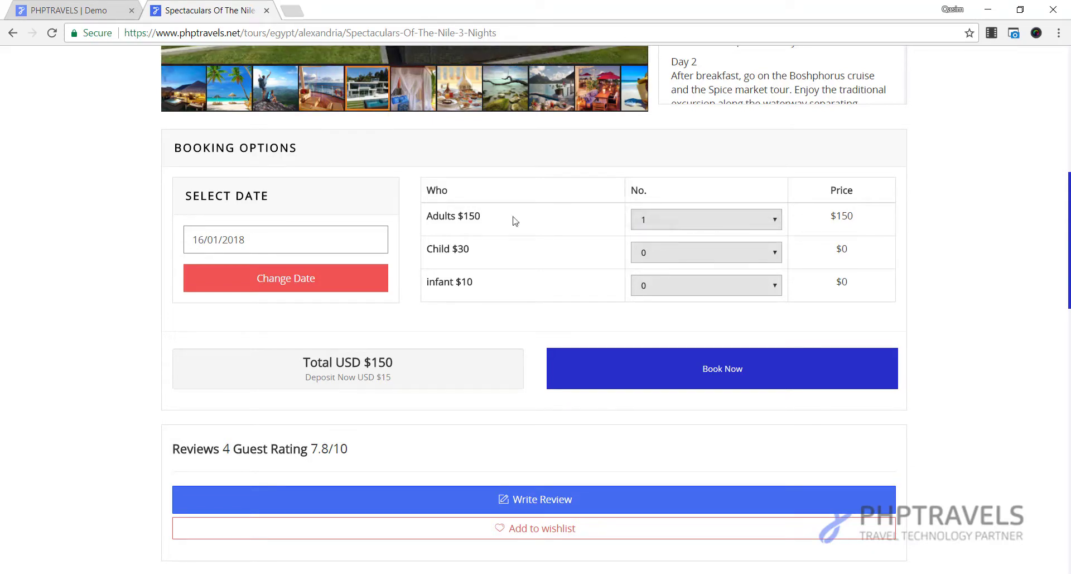
pyautogui.click(691, 220)
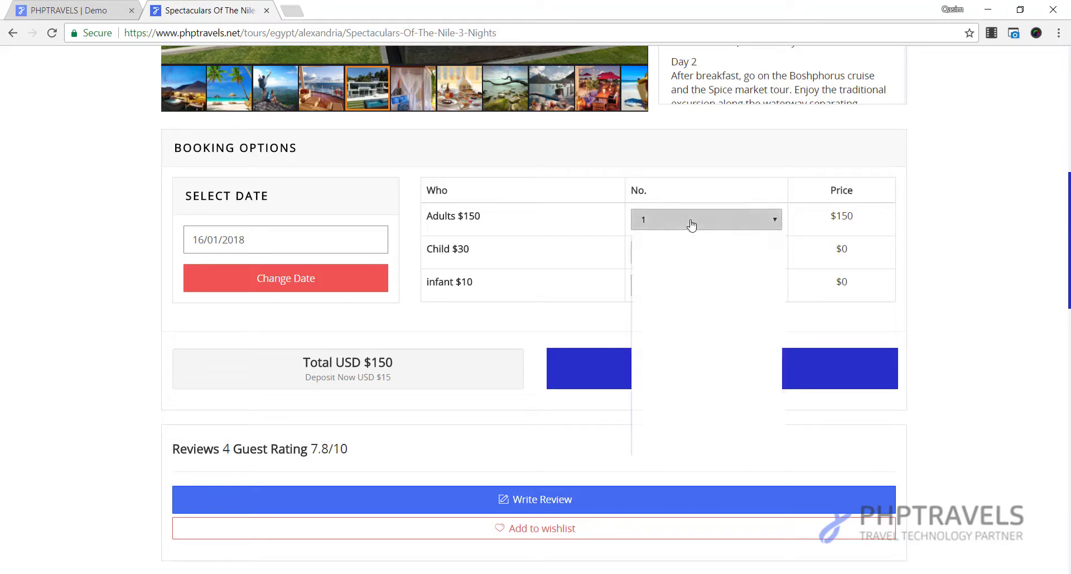
pyautogui.click(482, 270)
pyautogui.click(254, 245)
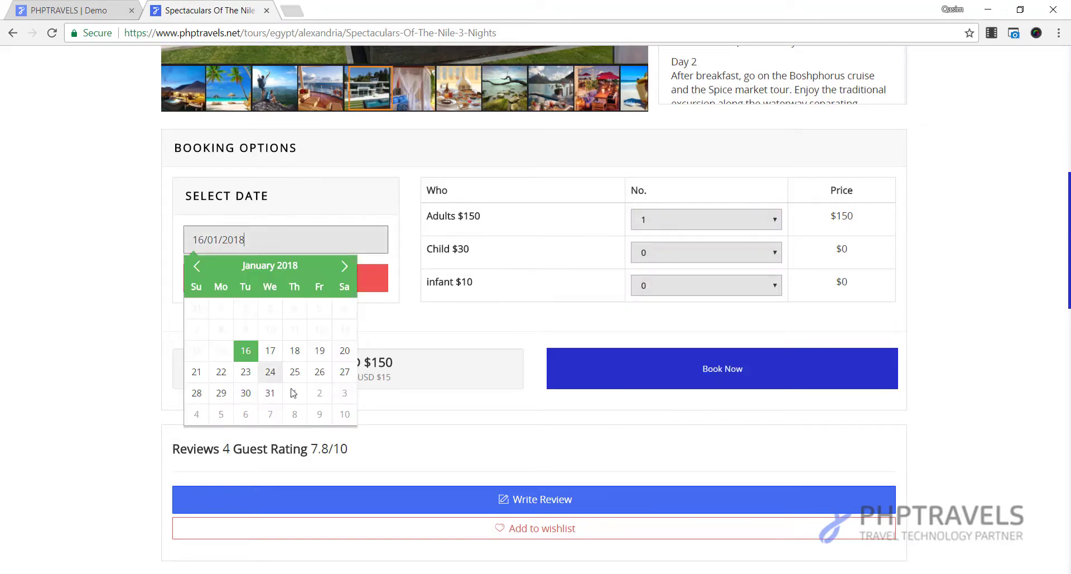
pyautogui.click(30, 217)
pyautogui.moveTo(273, 361); pyautogui.dragTo(468, 354)
pyautogui.click(596, 249)
# Step: Set the number of adults to 2 and highlight the booking total
pyautogui.click(635, 226)
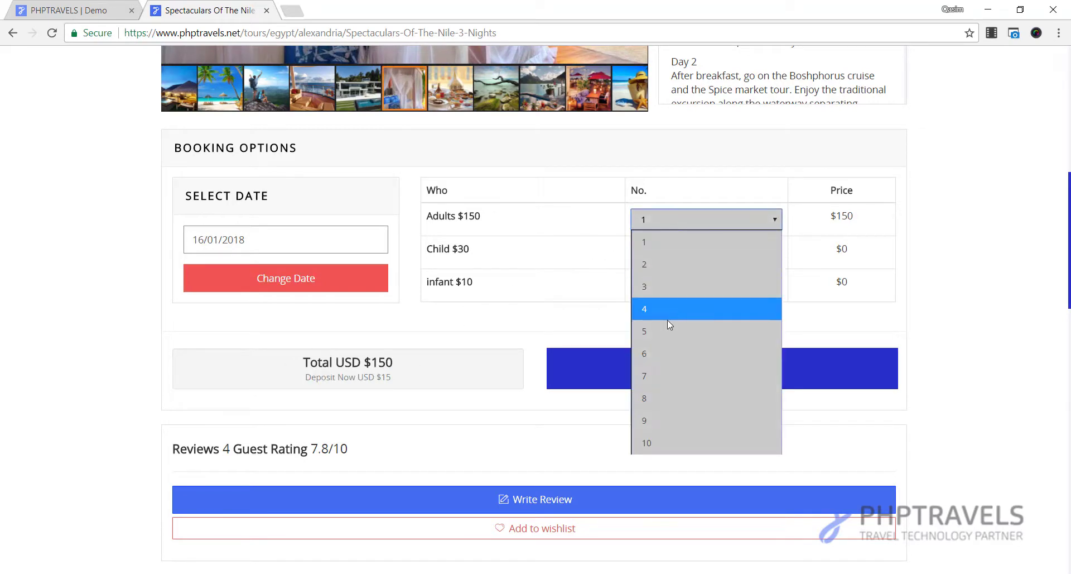
pyautogui.click(664, 266)
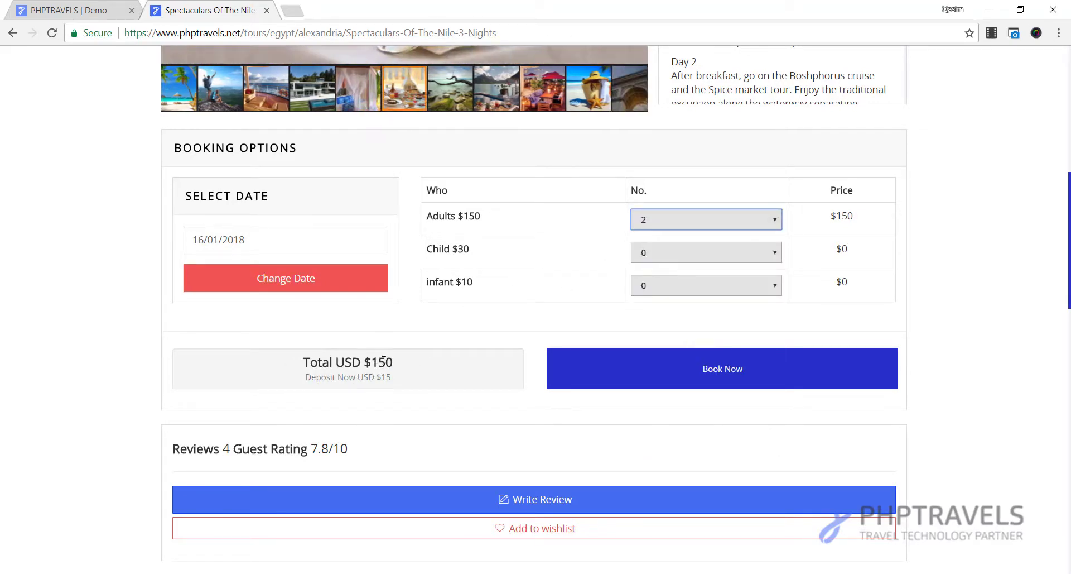
pyautogui.moveTo(352, 363); pyautogui.dragTo(385, 361)
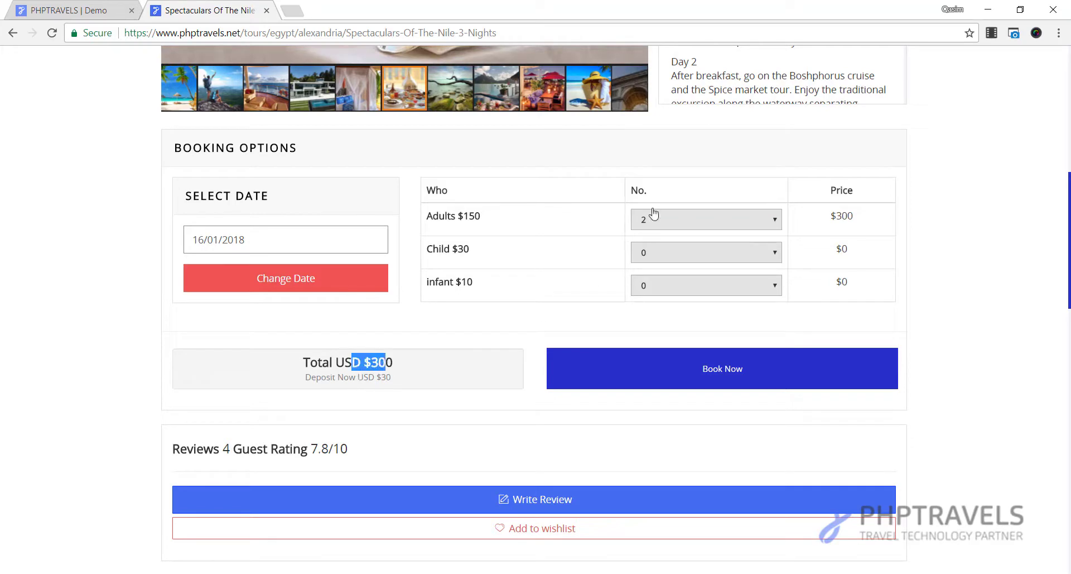
# Step: Set the number of adults to 3 and highlight the deposit amount under the total
pyautogui.click(650, 216)
pyautogui.click(656, 285)
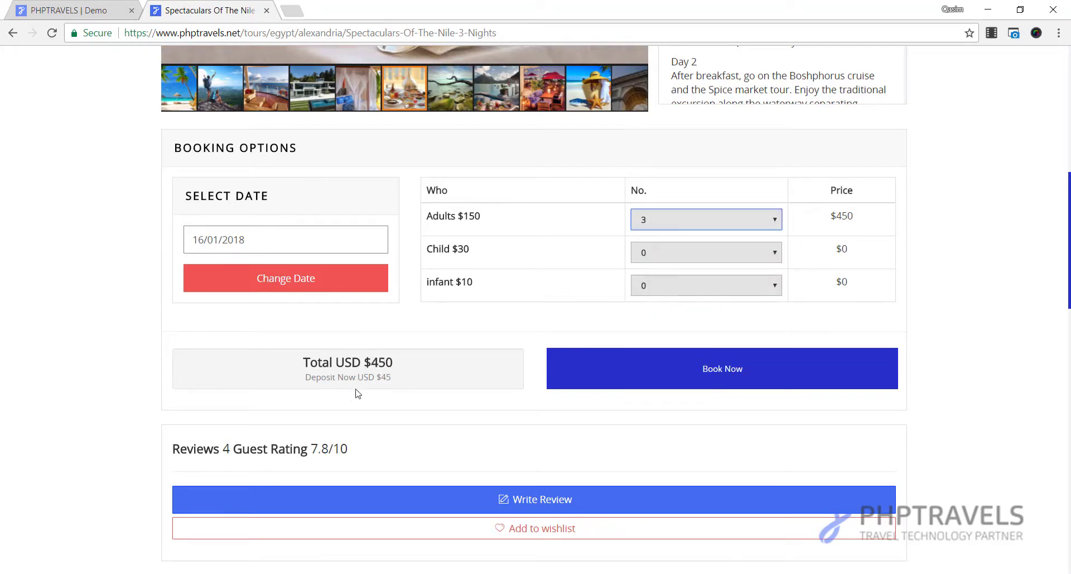
pyautogui.scroll(-1, 46, 333)
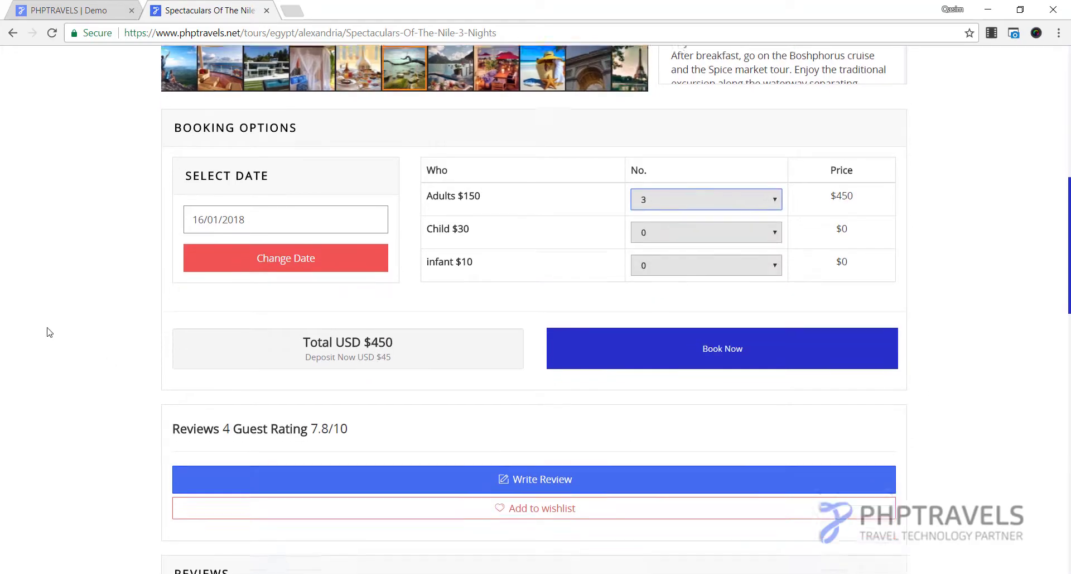
pyautogui.moveTo(306, 306); pyautogui.dragTo(366, 307)
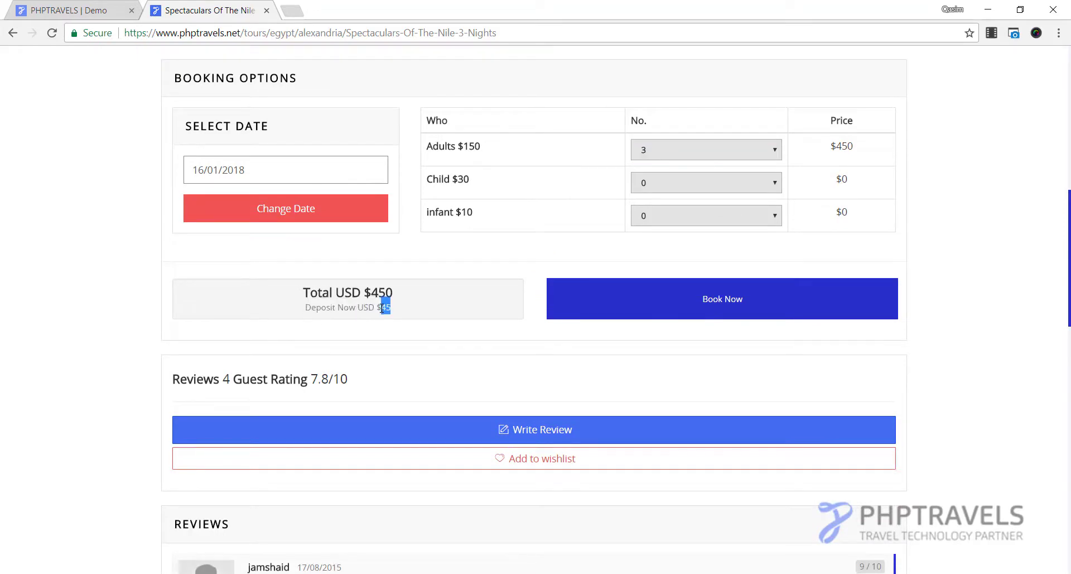
pyautogui.tripleClick(347, 315)
pyautogui.click(348, 317)
# Step: Open the tour's review form to view its fields and close it again
pyautogui.scroll(-3, 167, 312)
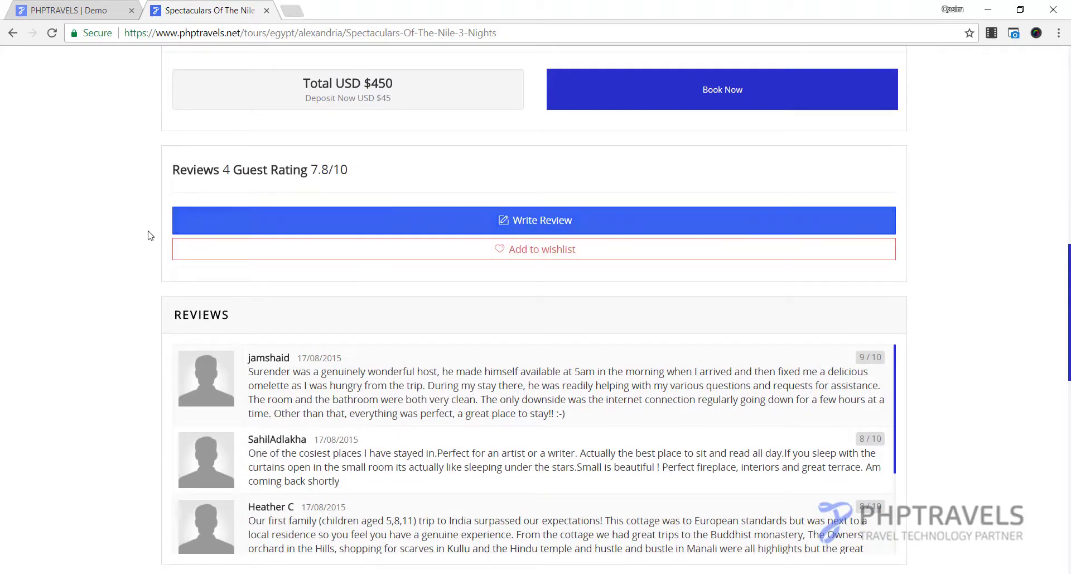
pyautogui.click(184, 228)
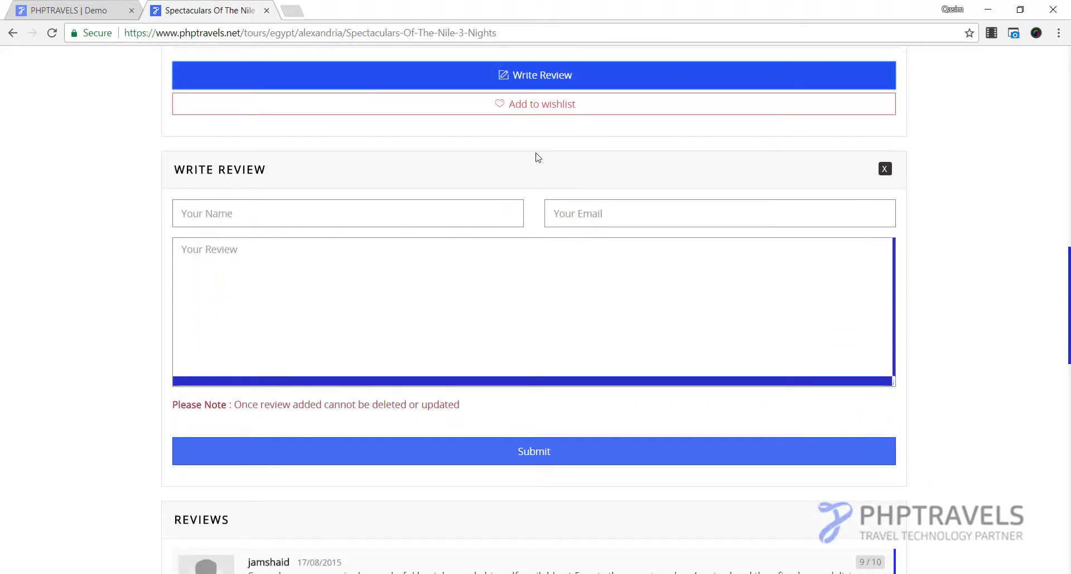
pyautogui.click(536, 76)
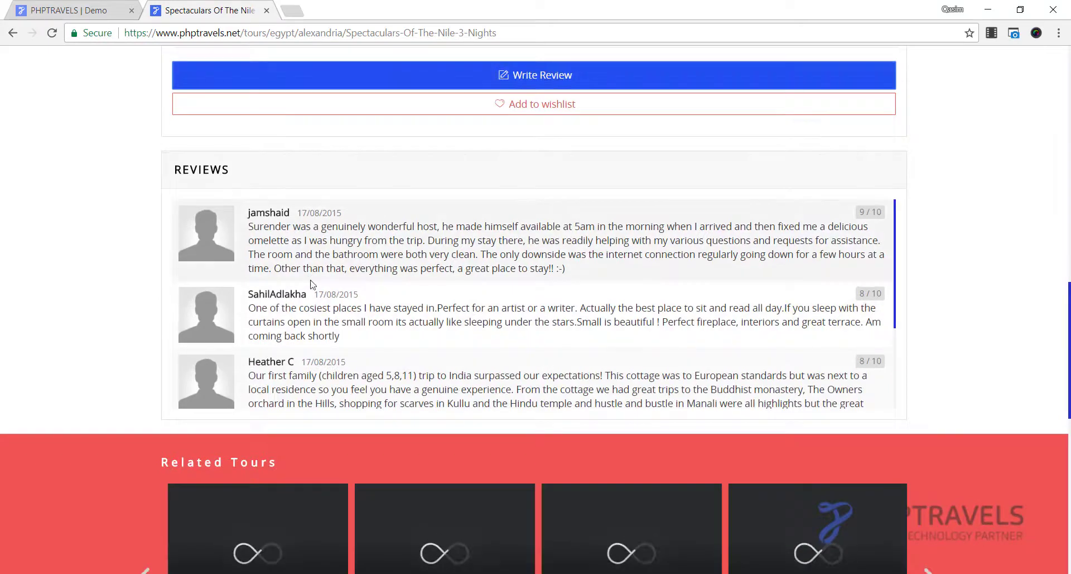
# Step: Look through the guest reviews and the related tours further down the tour page
pyautogui.scroll(-2, 313, 285)
pyautogui.scroll(-6, 83, 218)
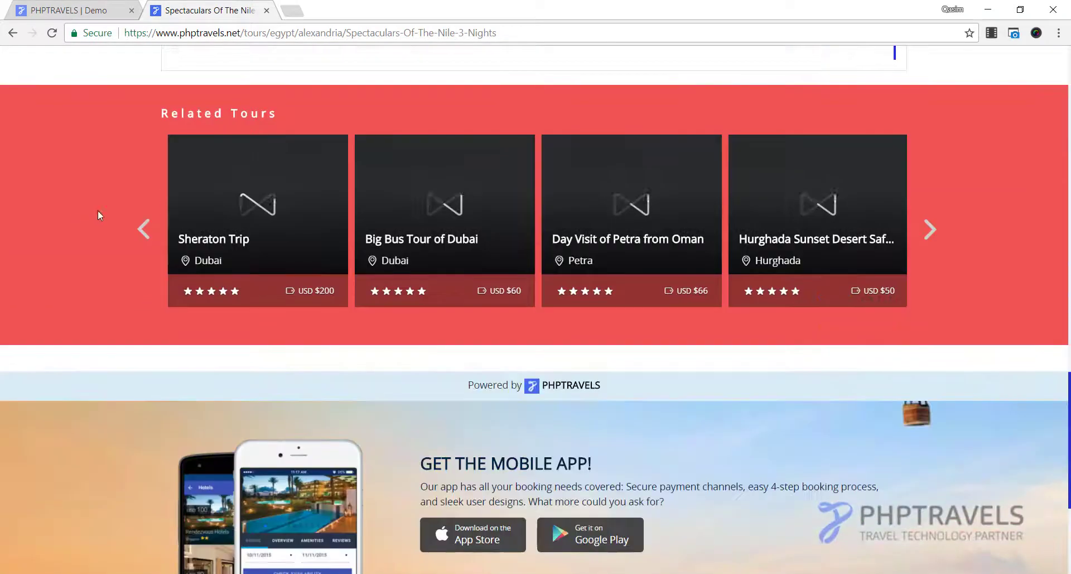
pyautogui.moveTo(758, 217)
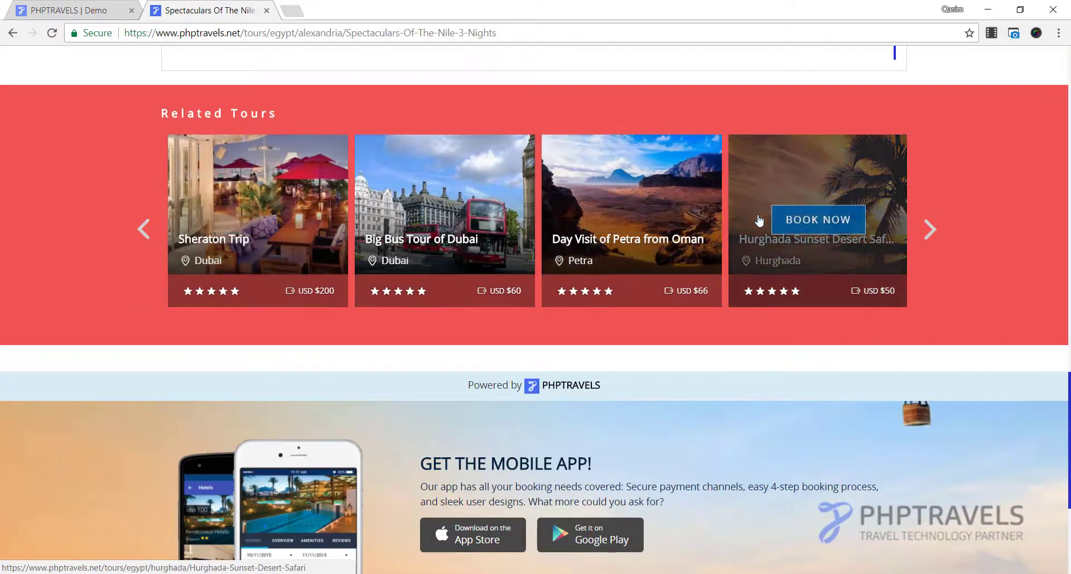
pyautogui.scroll(-3, 759, 220)
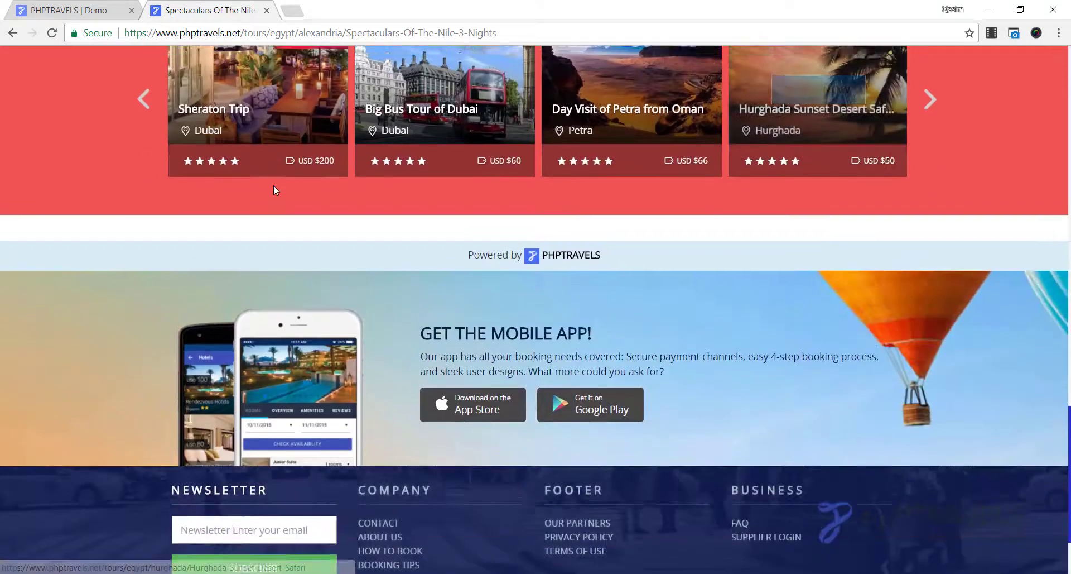
pyautogui.scroll(20, 274, 187)
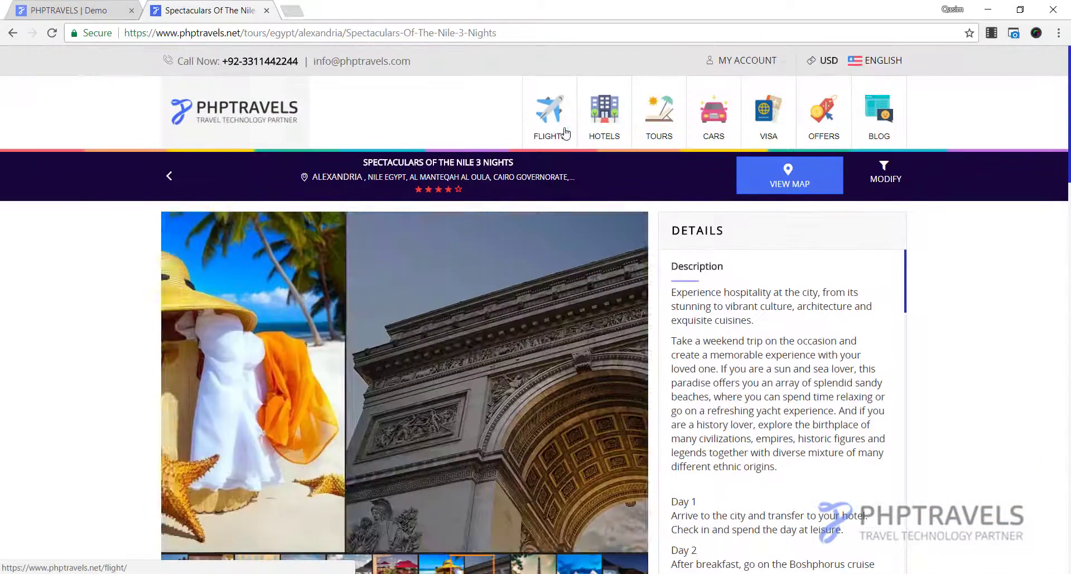
# Step: Return to the site's homepage and look through its featured flights, featured tours, special packages and blog news
pyautogui.click(265, 121)
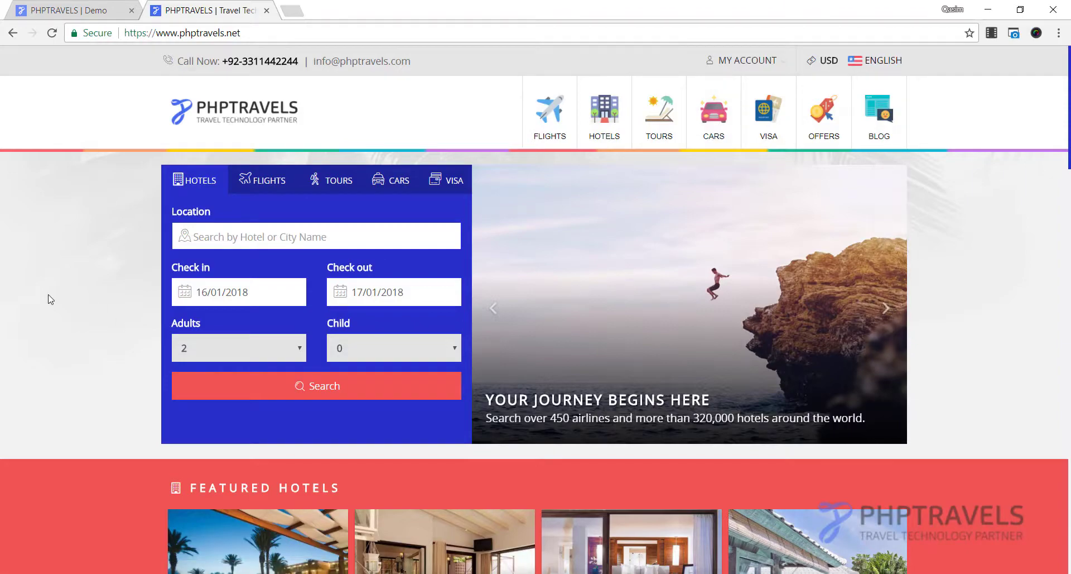
pyautogui.scroll(-1, 50, 314)
pyautogui.scroll(-15, 50, 314)
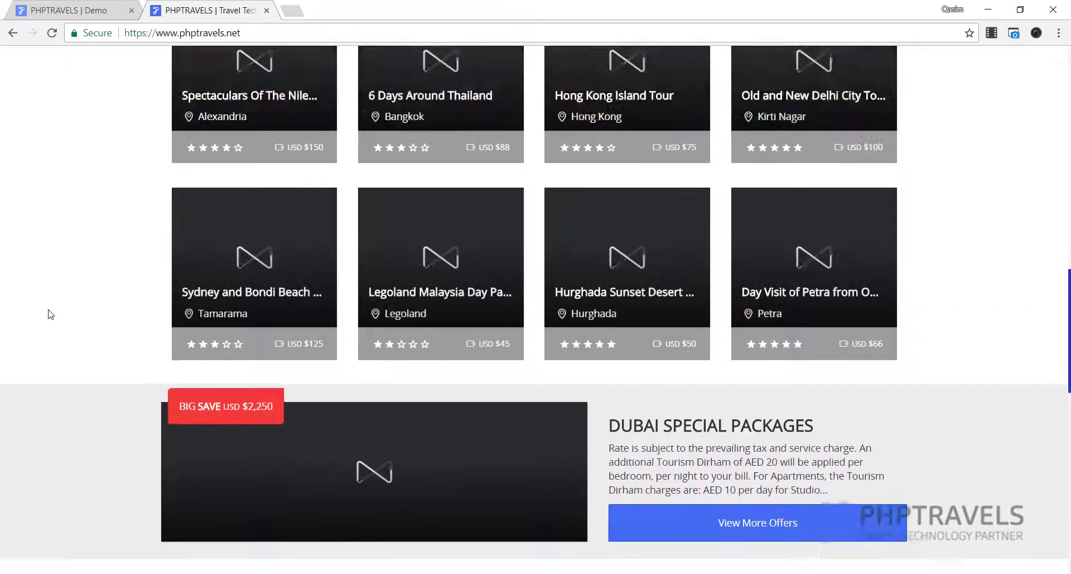
pyautogui.scroll(3, 51, 314)
pyautogui.scroll(-10, 50, 314)
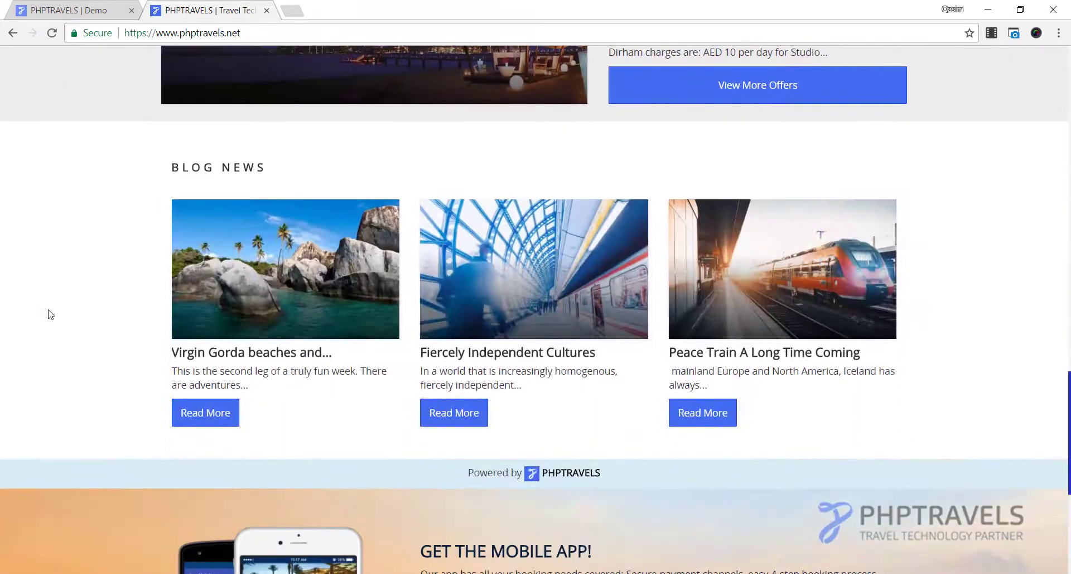
pyautogui.scroll(4, 50, 313)
pyautogui.scroll(10, 50, 313)
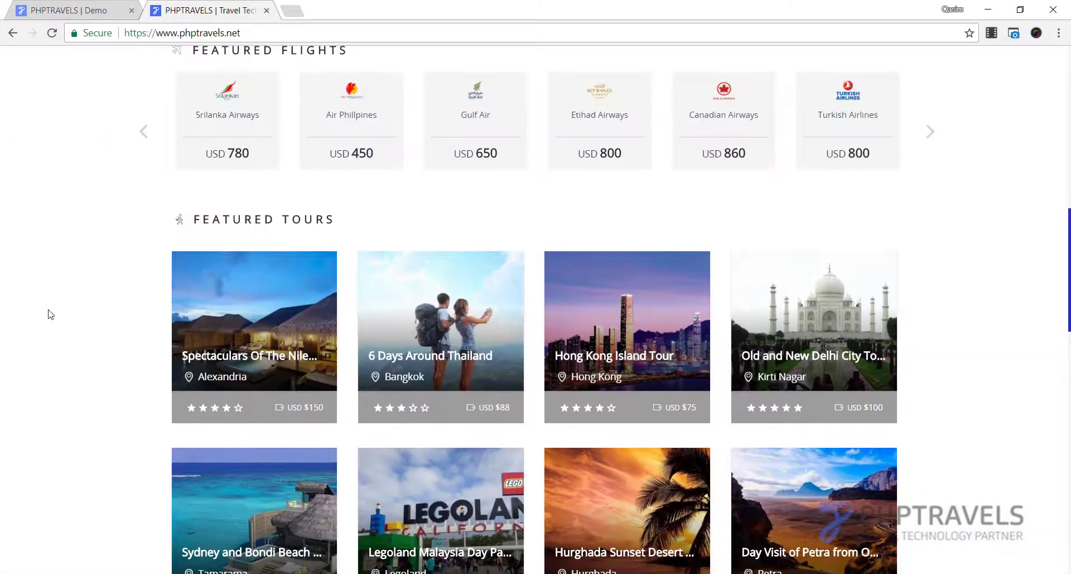
pyautogui.scroll(10, 50, 314)
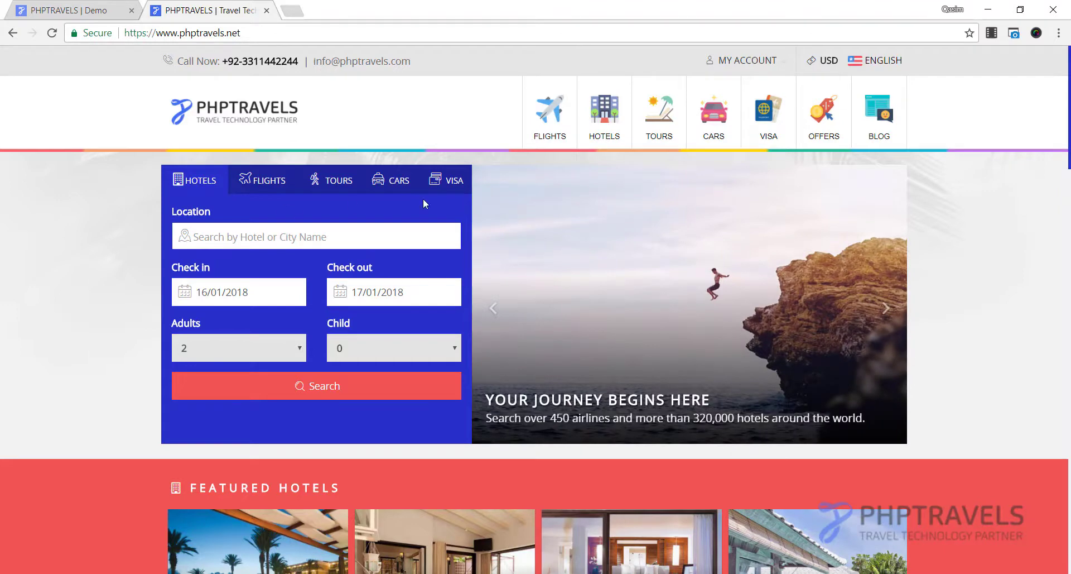
# Step: Check the homepage's language and currency choices and switch to the PHPTRAVELS demo page
pyautogui.click(900, 66)
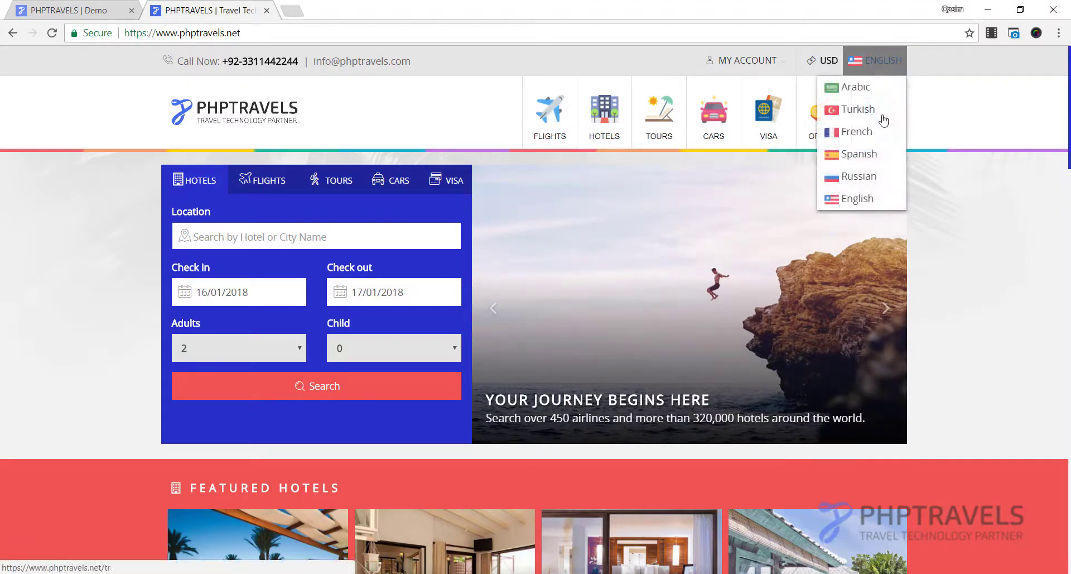
pyautogui.click(839, 71)
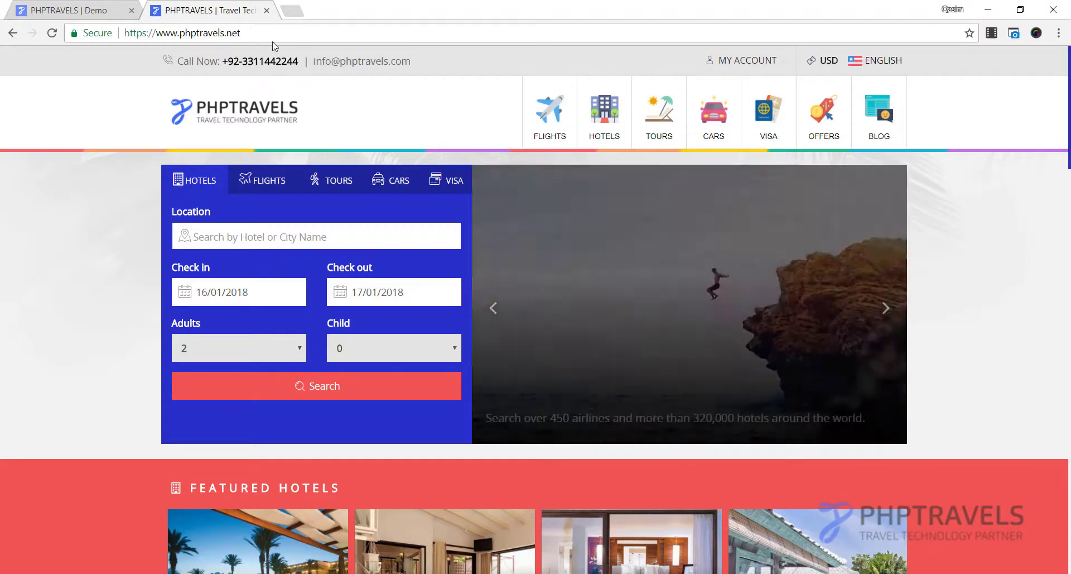
pyautogui.click(114, 5)
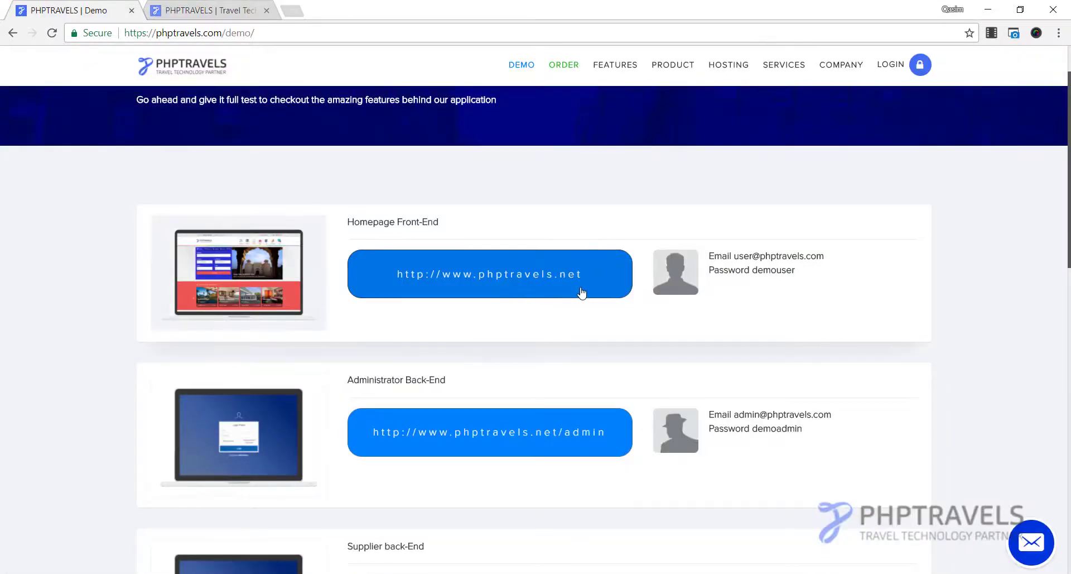
# Step: Review the demo page's back-end links, open the Administrator Back-End and log in with the prefilled credentials
pyautogui.scroll(-2, 581, 282)
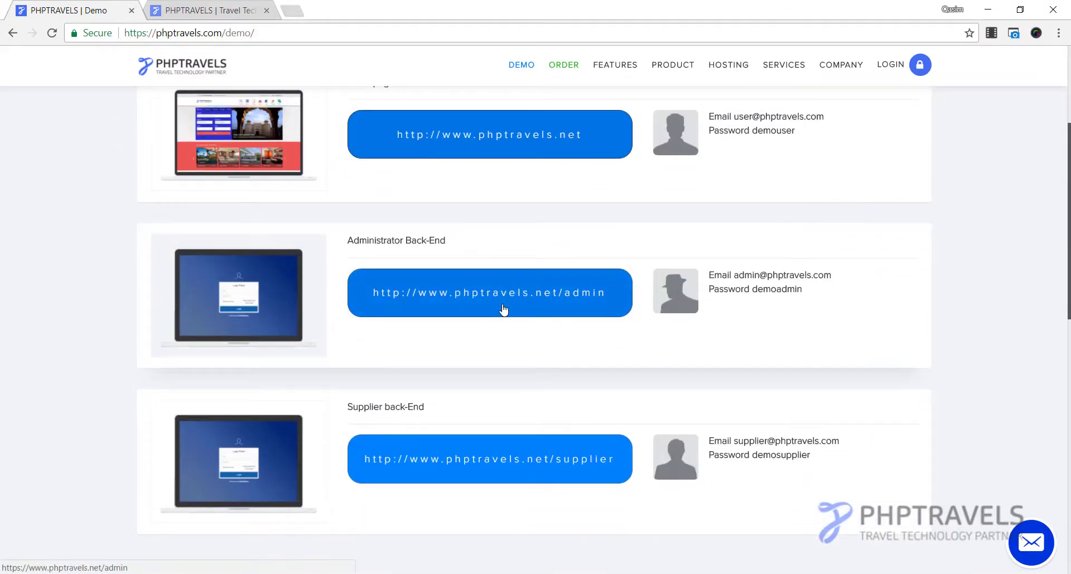
pyautogui.scroll(-2, 491, 413)
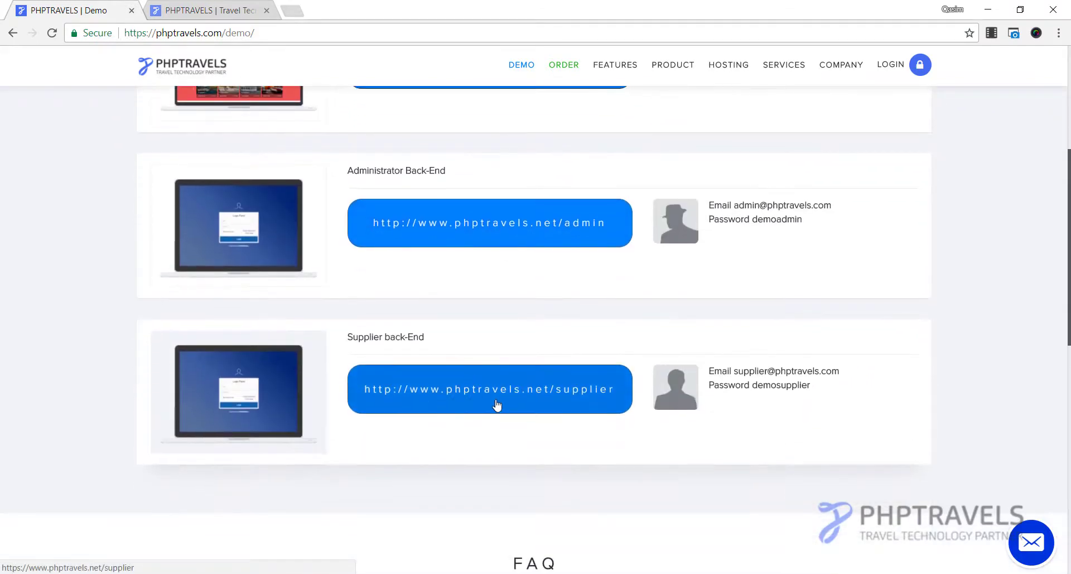
pyautogui.scroll(2, 497, 406)
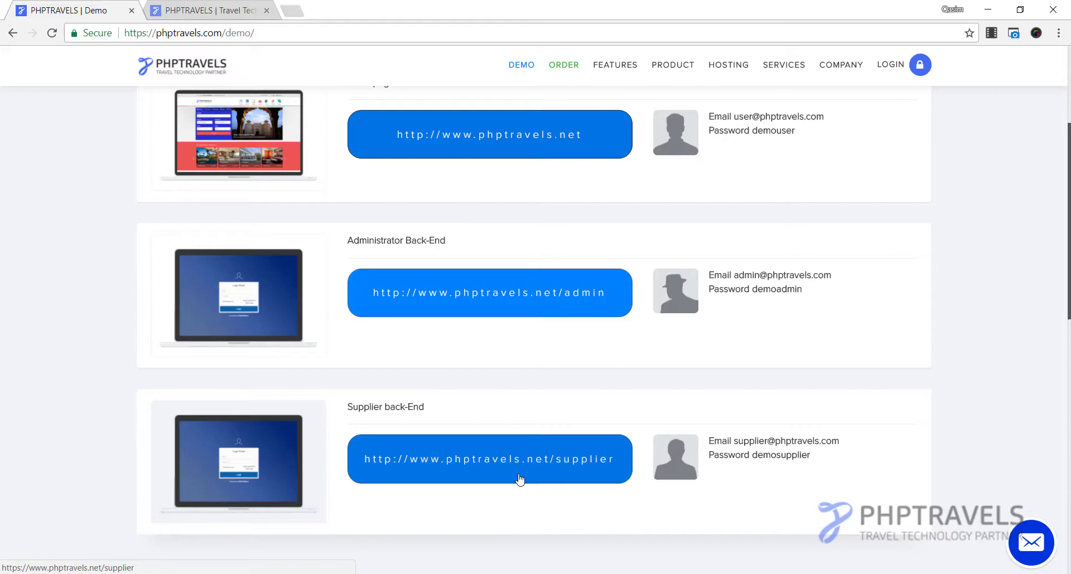
pyautogui.scroll(-3, 5, 354)
pyautogui.scroll(3, 324, 342)
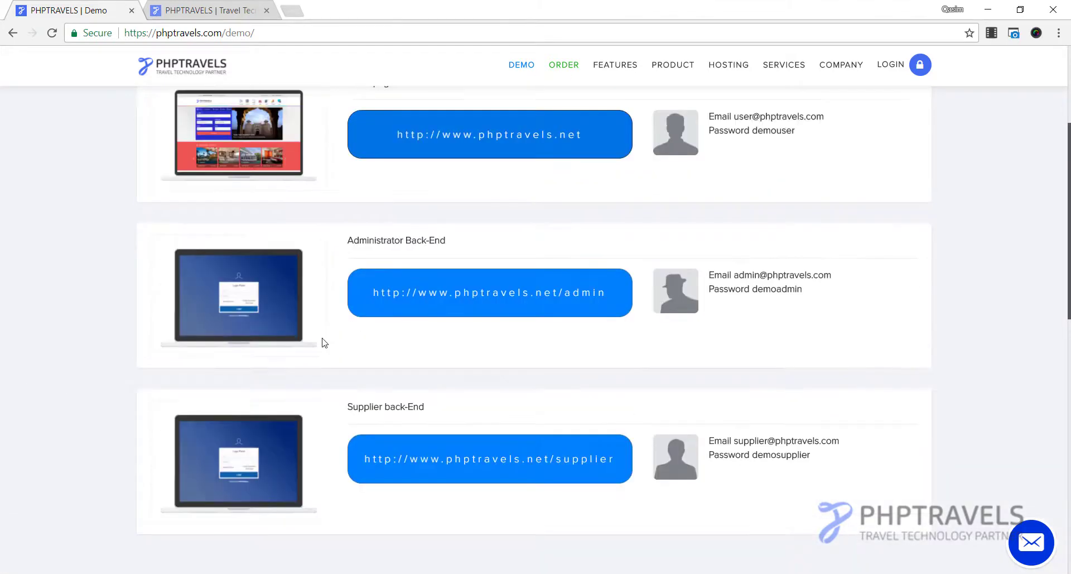
pyautogui.click(556, 314)
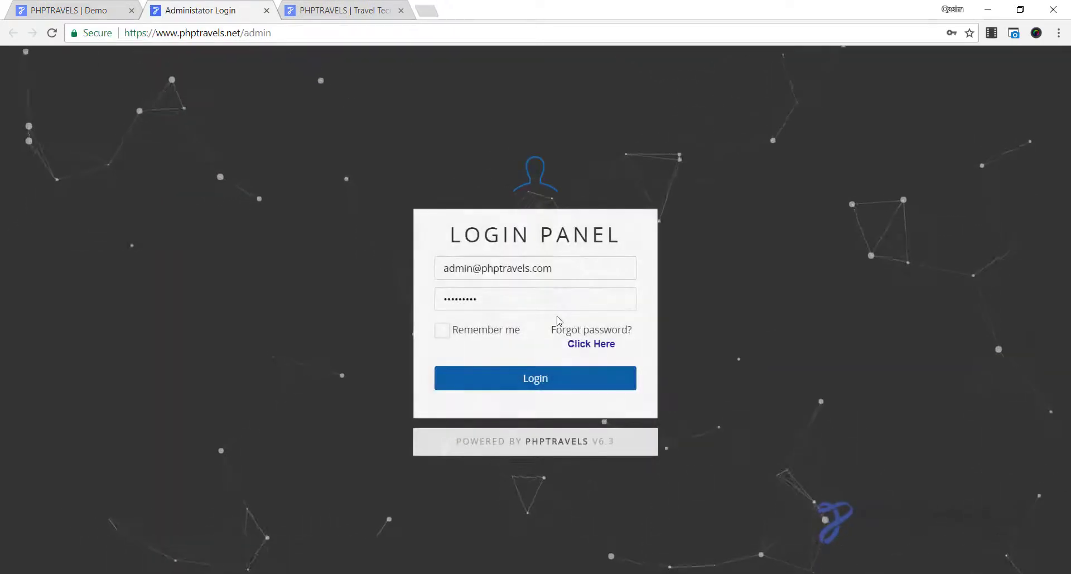
pyautogui.click(550, 382)
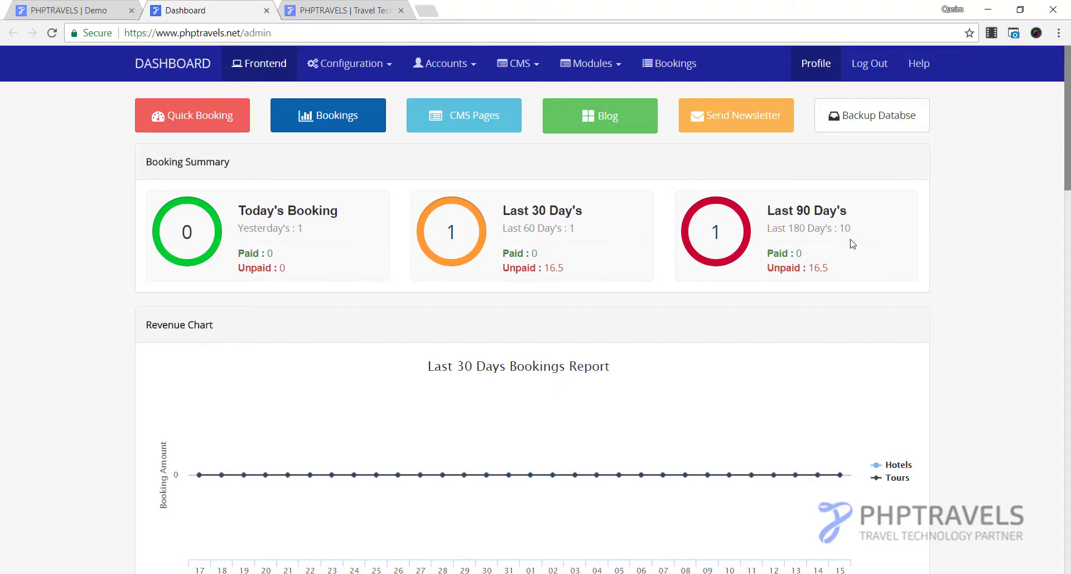
# Step: Look through the admin dashboard's booking summary, revenue chart, recent bookings, Travelport bookings and visit statistics
pyautogui.scroll(-4, 2, 232)
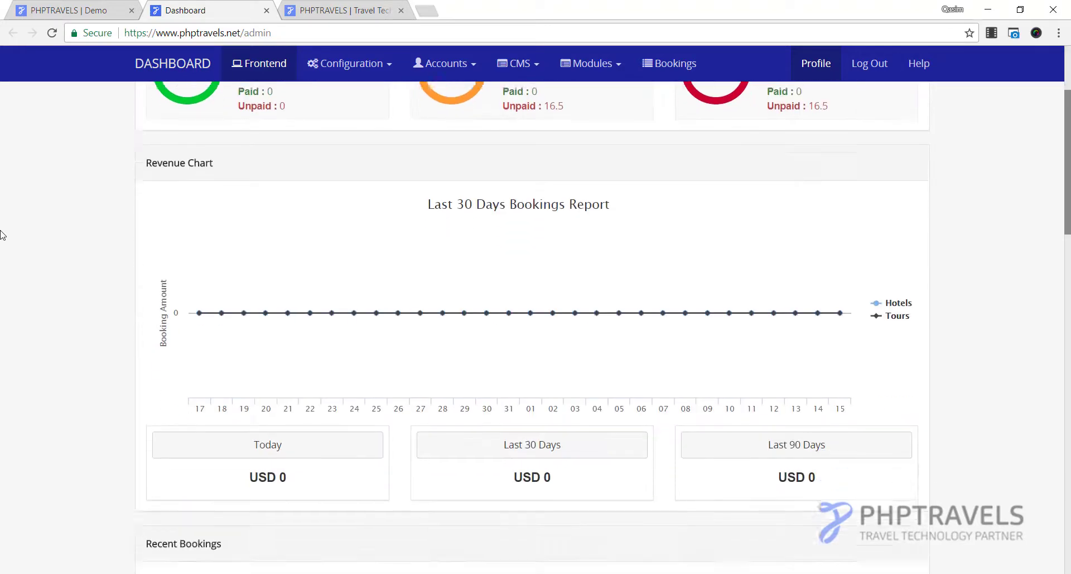
pyautogui.scroll(-6, 45, 237)
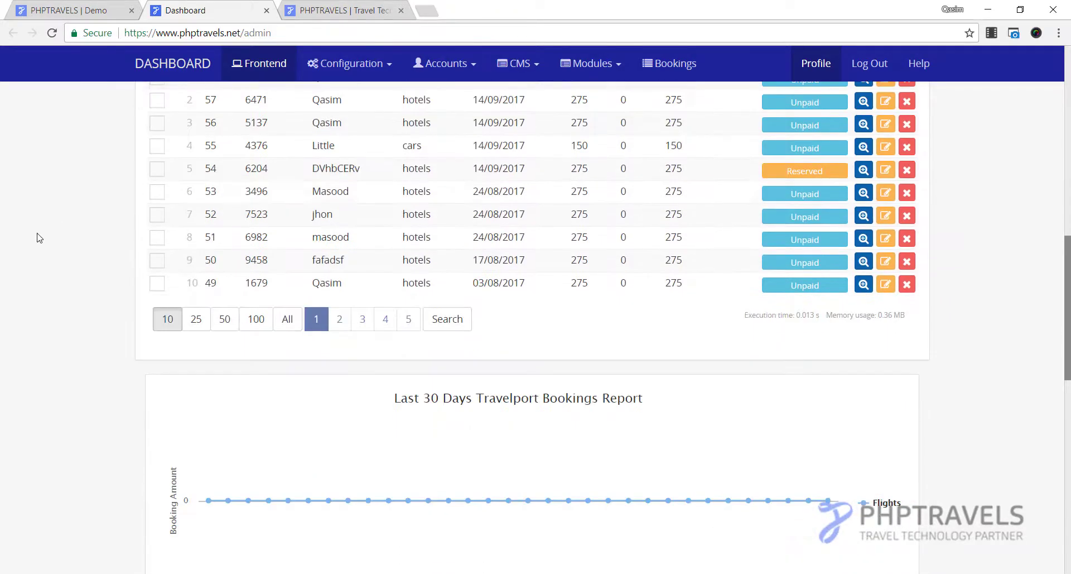
pyautogui.scroll(1, 36, 234)
pyautogui.scroll(-2, 118, 266)
pyautogui.scroll(-4, 118, 265)
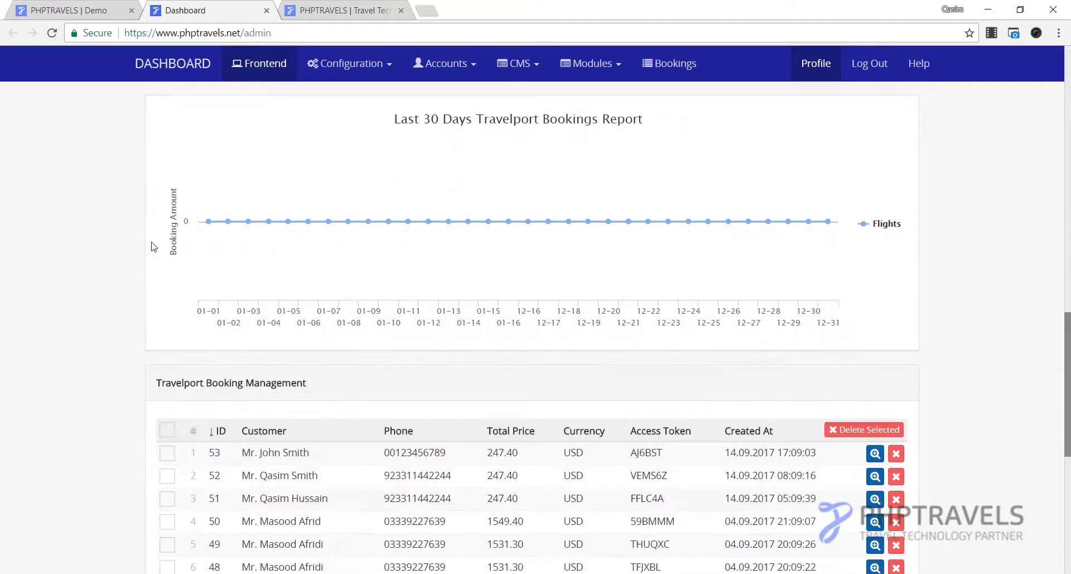
pyautogui.scroll(-5, 461, 176)
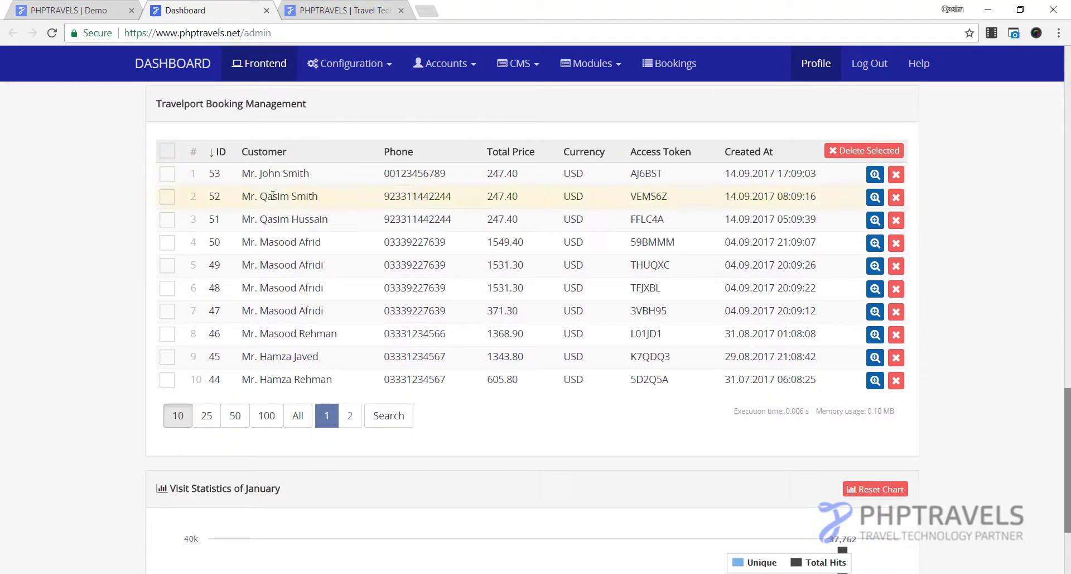
pyautogui.scroll(1, 154, 172)
pyautogui.moveTo(157, 174); pyautogui.dragTo(235, 176)
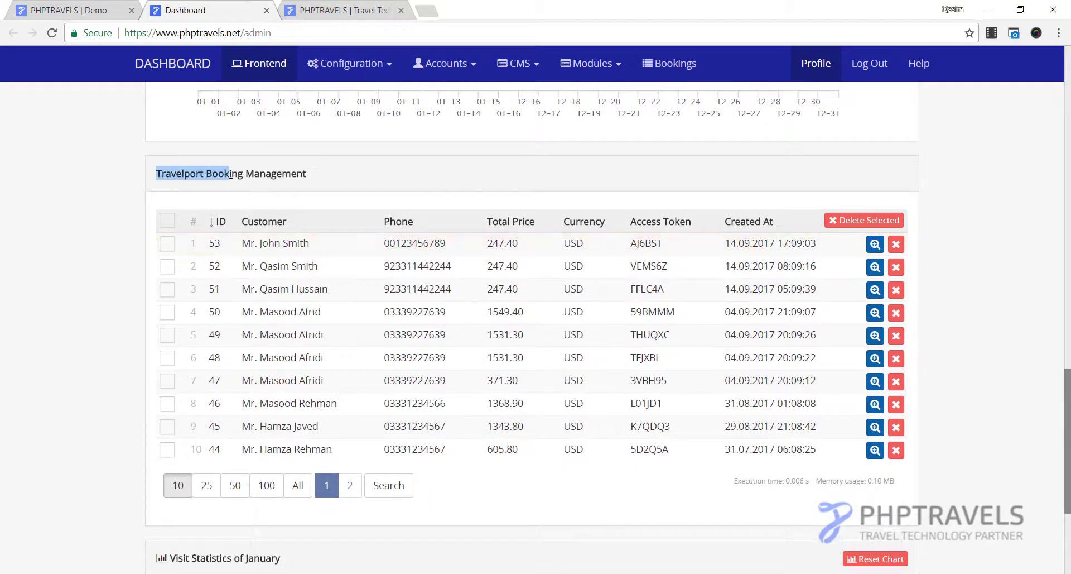
pyautogui.click(269, 188)
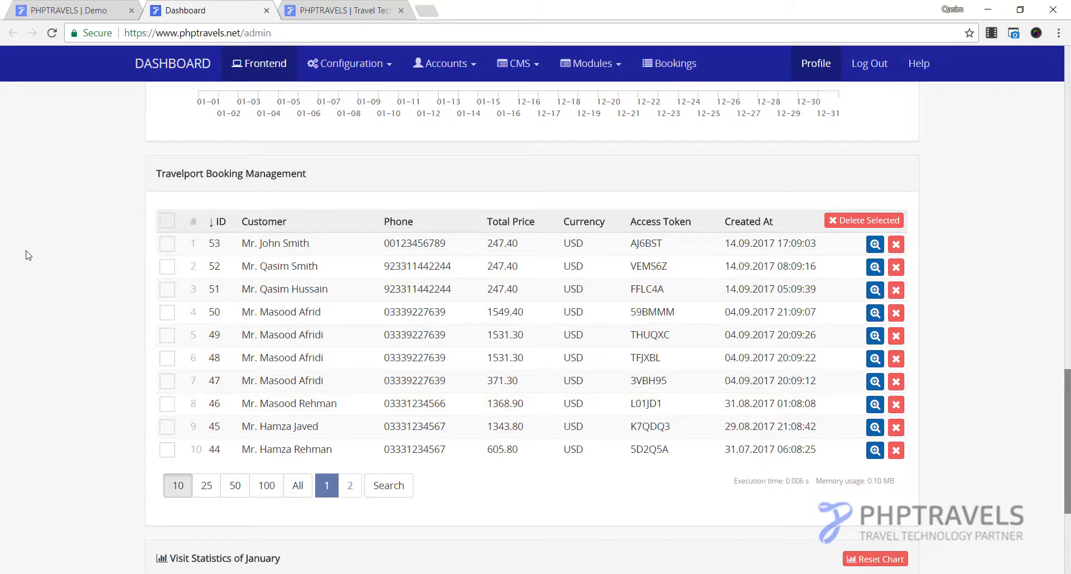
pyautogui.scroll(-4, 27, 254)
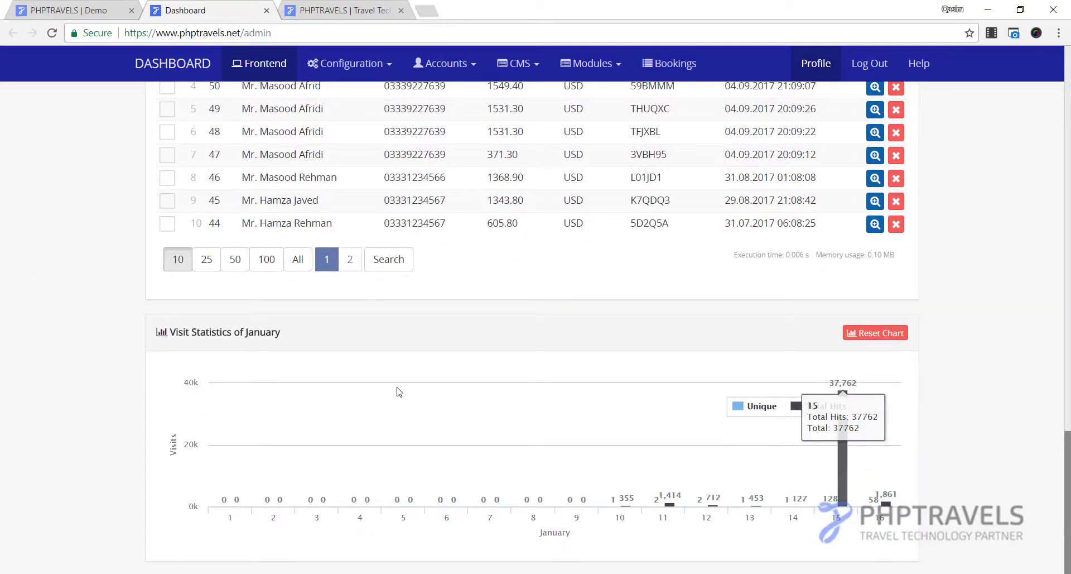
pyautogui.scroll(15, 67, 492)
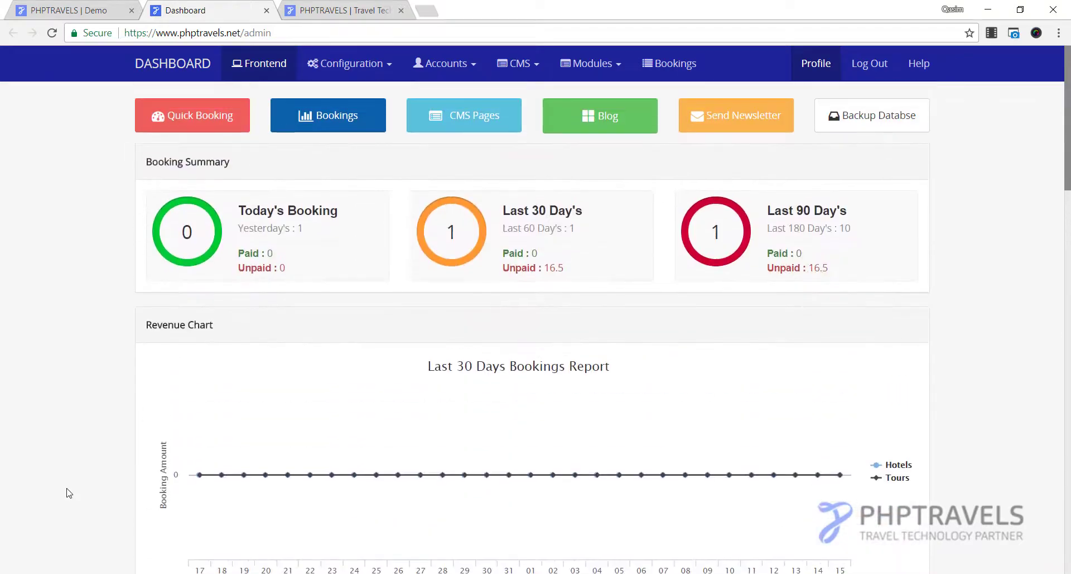
# Step: Open the application settings and look through the General options from business logo and favicon to sitemap and update checks
pyautogui.click(349, 64)
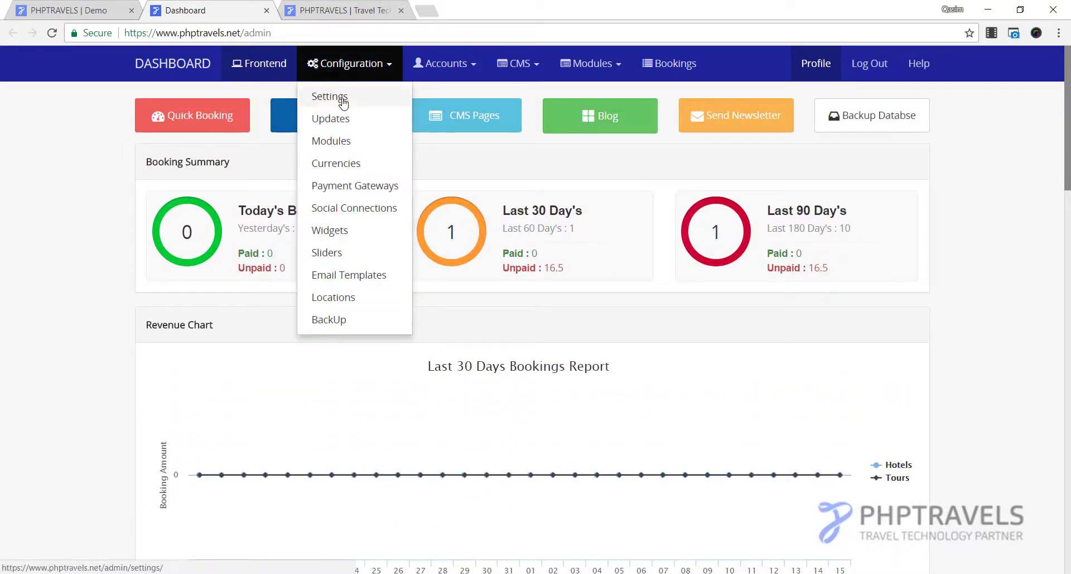
pyautogui.click(330, 97)
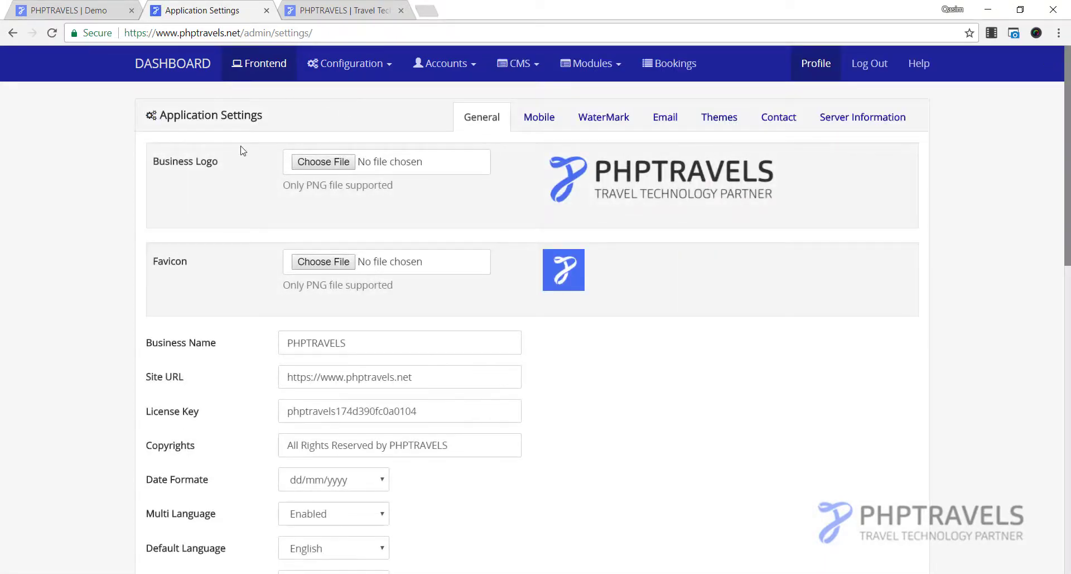
pyautogui.scroll(-1, 203, 162)
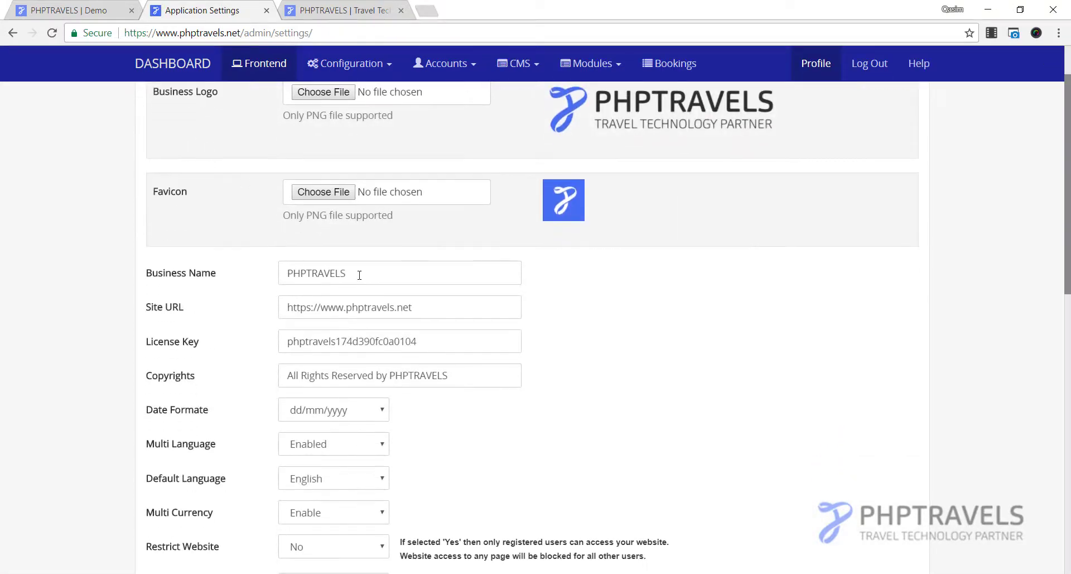
pyautogui.scroll(1, 567, 168)
pyautogui.scroll(-10, 615, 225)
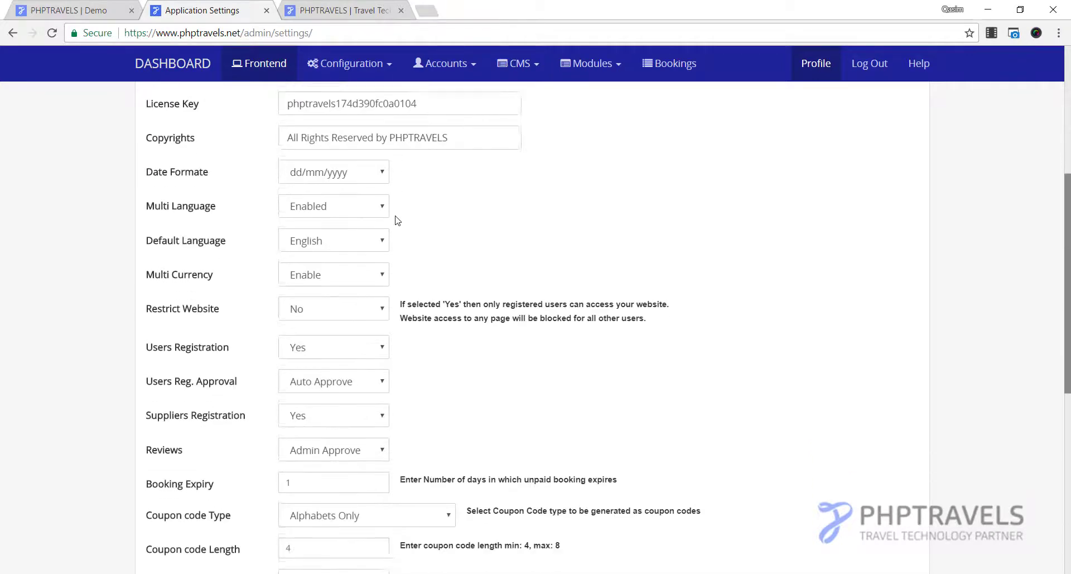
pyautogui.scroll(-2, 453, 226)
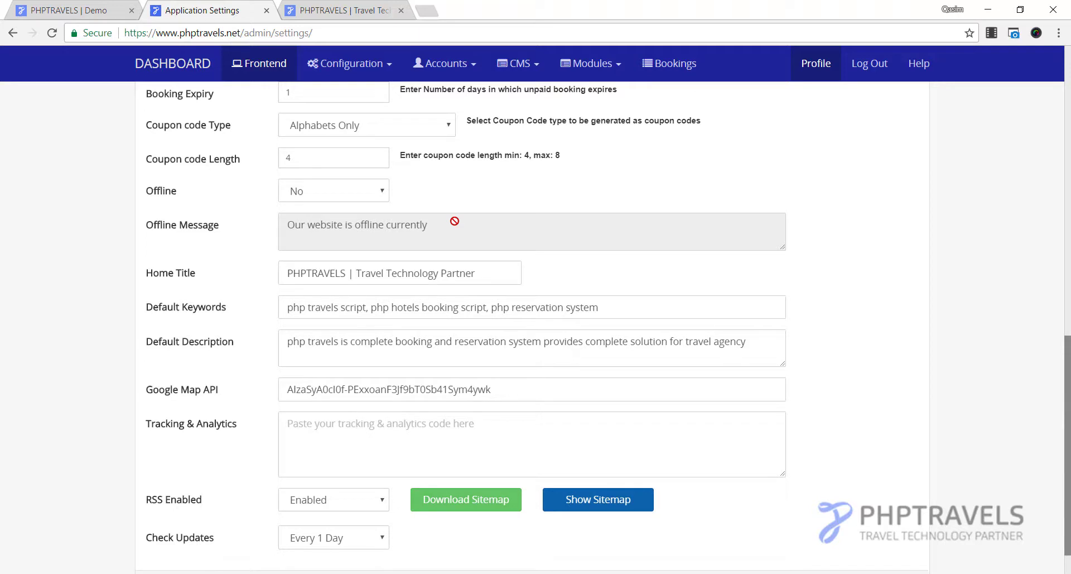
pyautogui.scroll(-1, 232, 251)
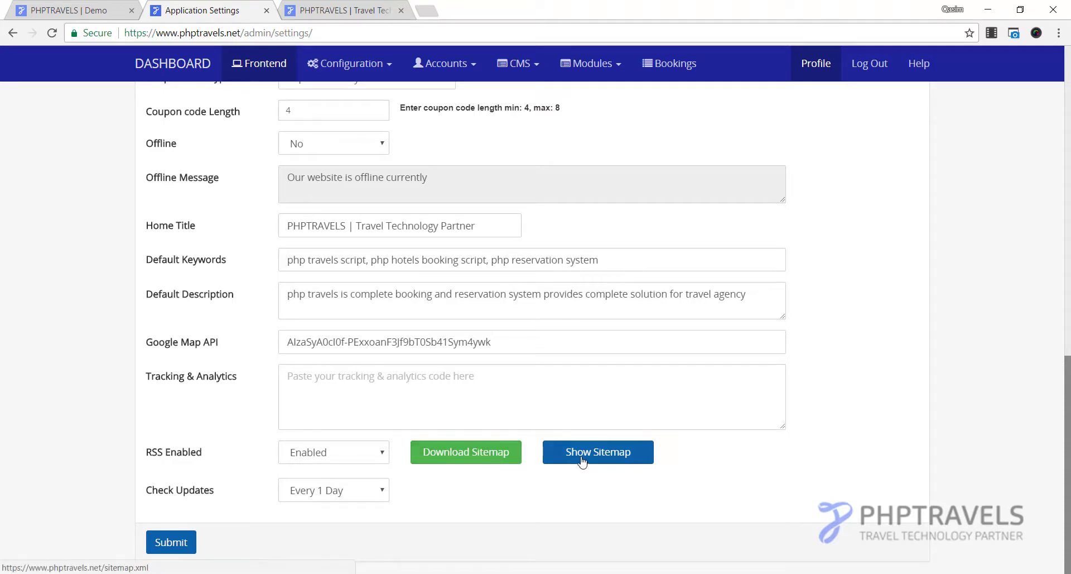
pyautogui.scroll(10, 214, 306)
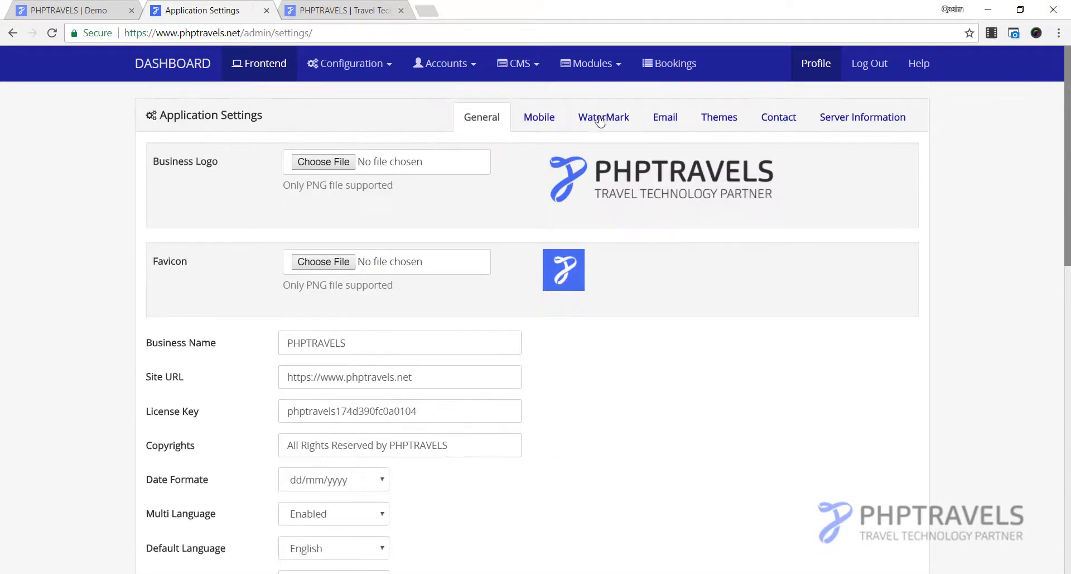
# Step: View the Mobile, WaterMark and Email settings, including the mailer choices, keeping PHP Mailer selected
pyautogui.click(546, 125)
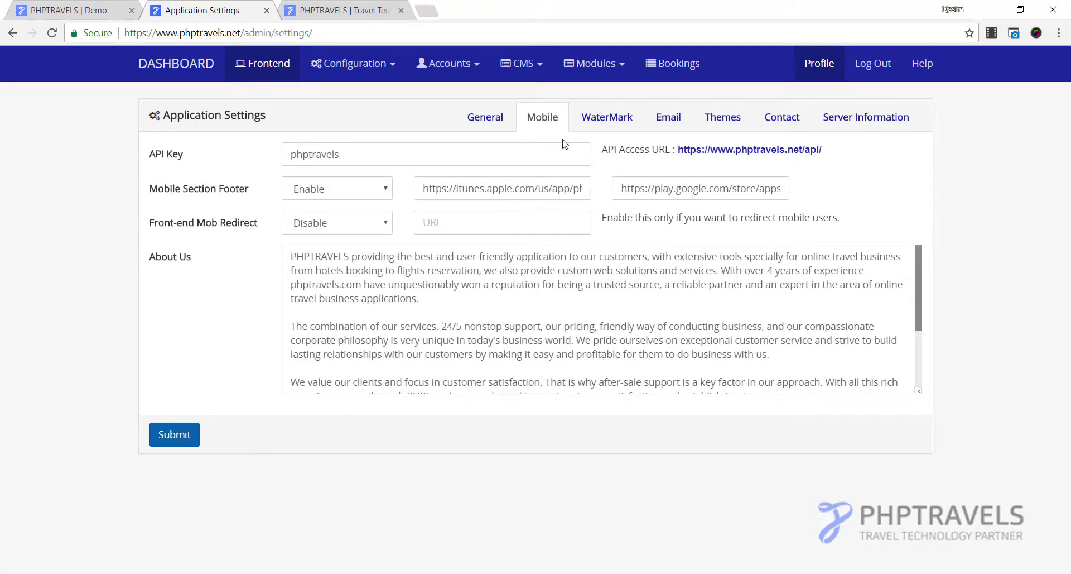
pyautogui.click(607, 119)
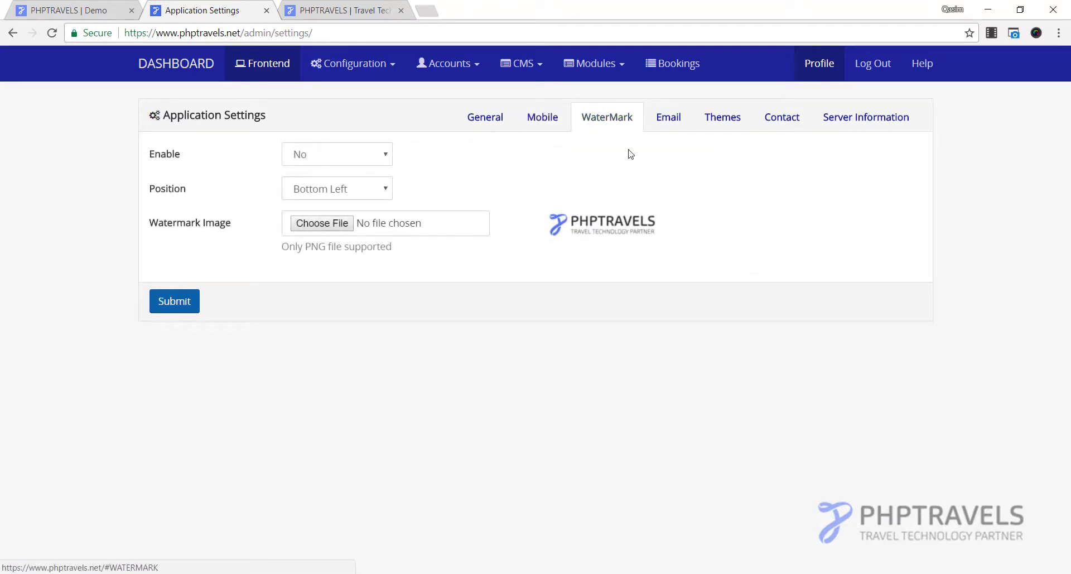
pyautogui.click(668, 118)
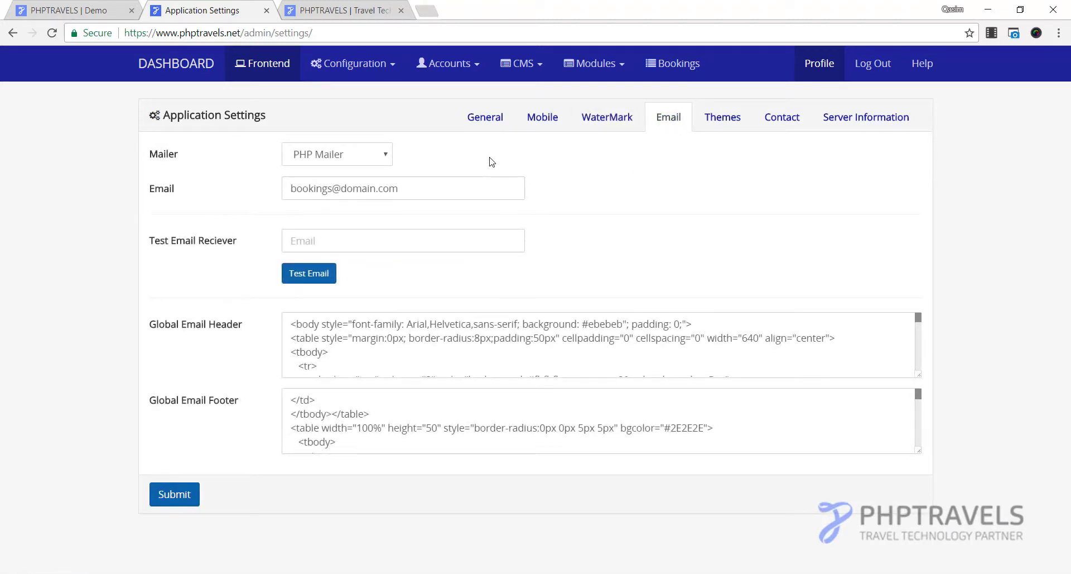
pyautogui.click(338, 156)
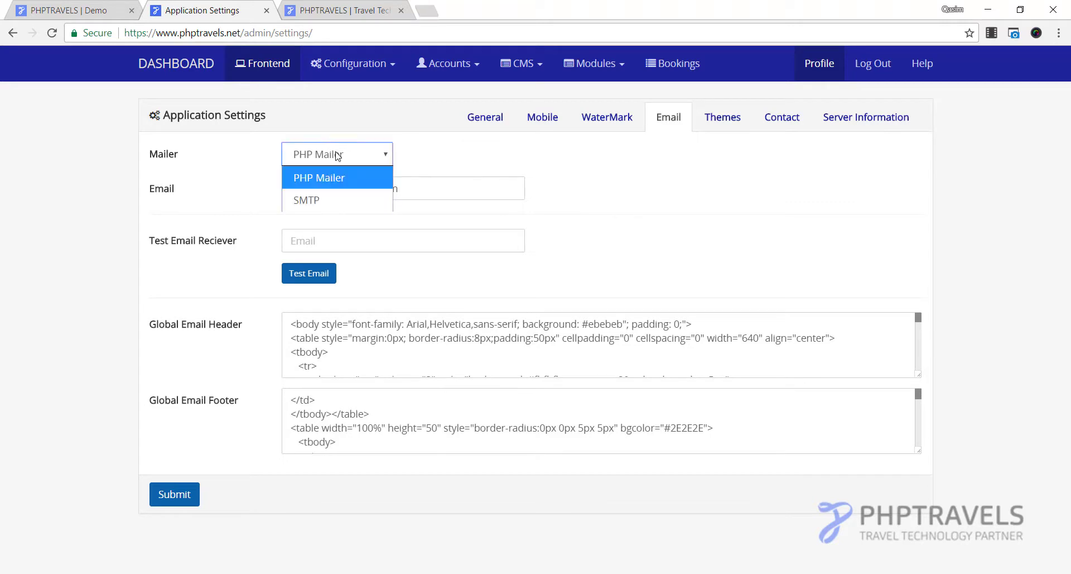
pyautogui.click(334, 168)
# Step: View the theme settings and compare the Default theme with the site's front-end homepage
pyautogui.click(723, 119)
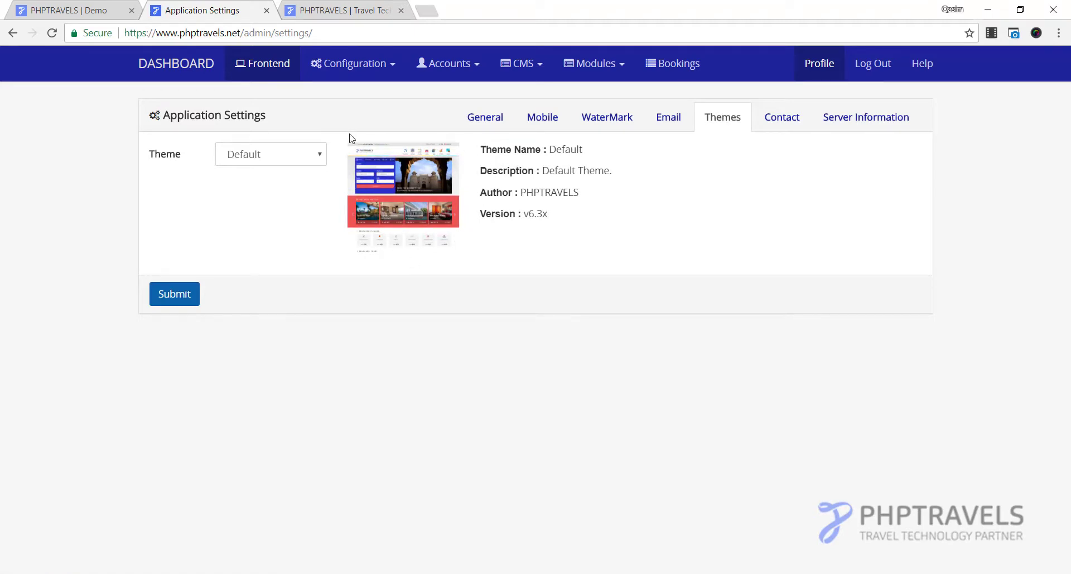
pyautogui.click(327, 6)
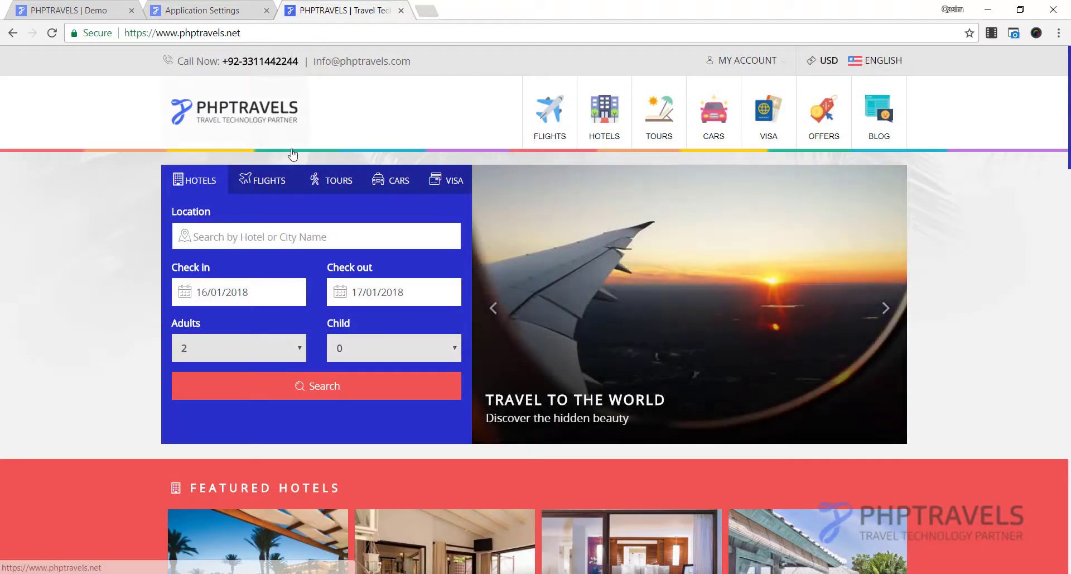
pyautogui.click(227, 4)
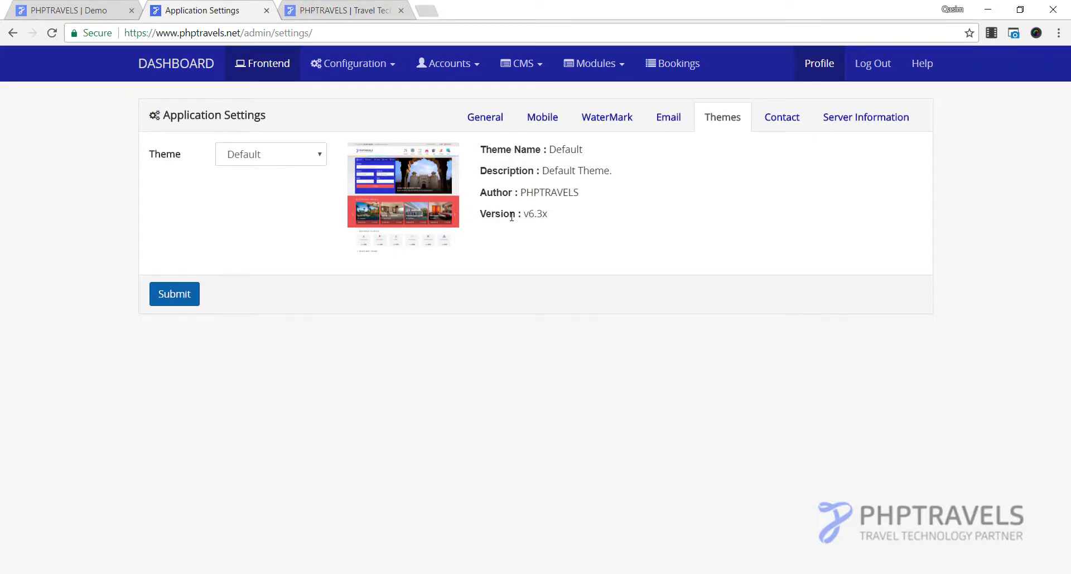
# Step: View the contact settings and the server information, and return to the General settings
pyautogui.click(795, 123)
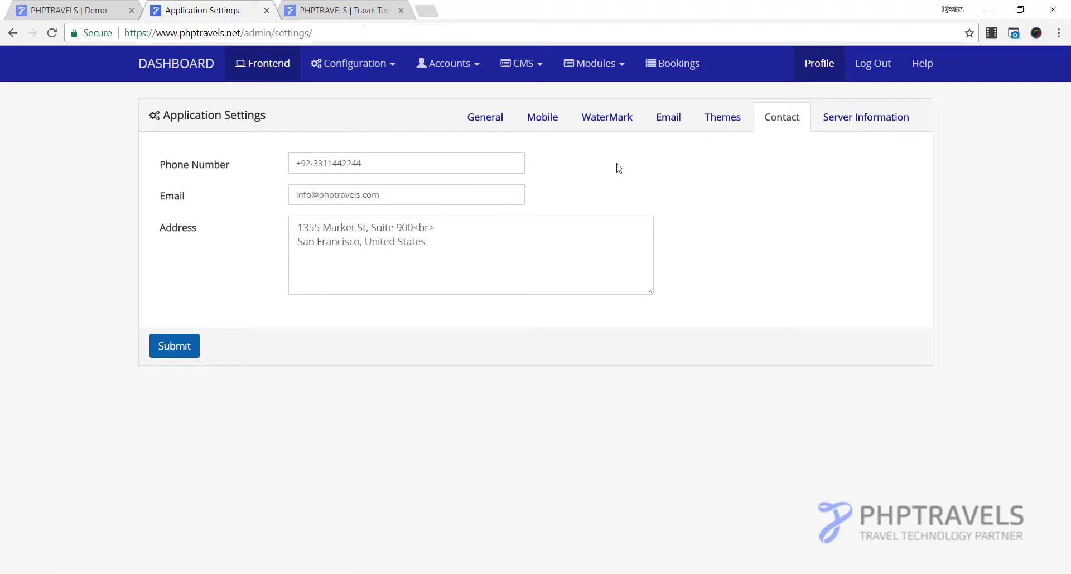
pyautogui.click(852, 127)
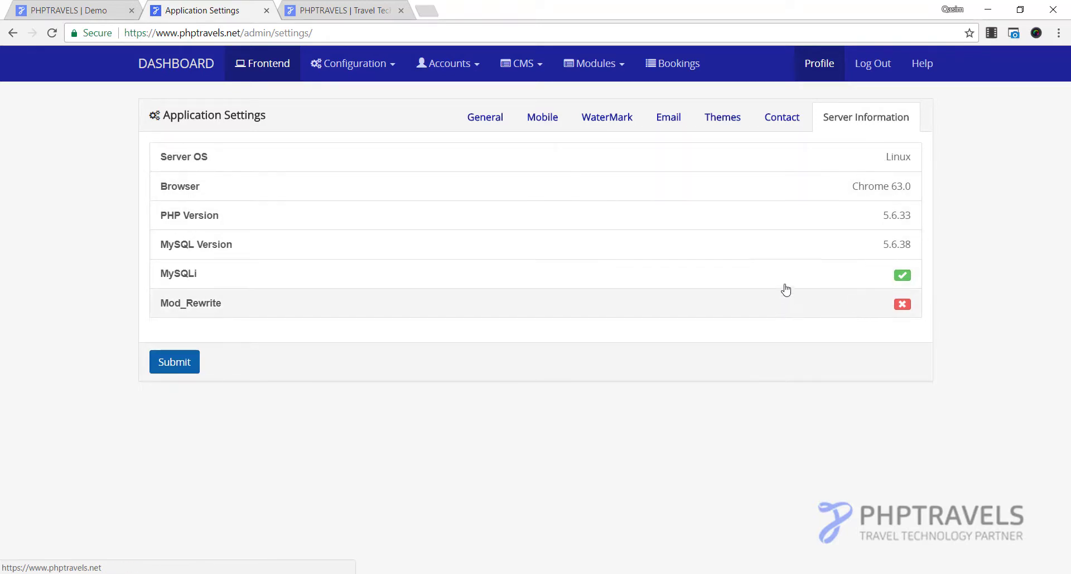
pyautogui.click(500, 117)
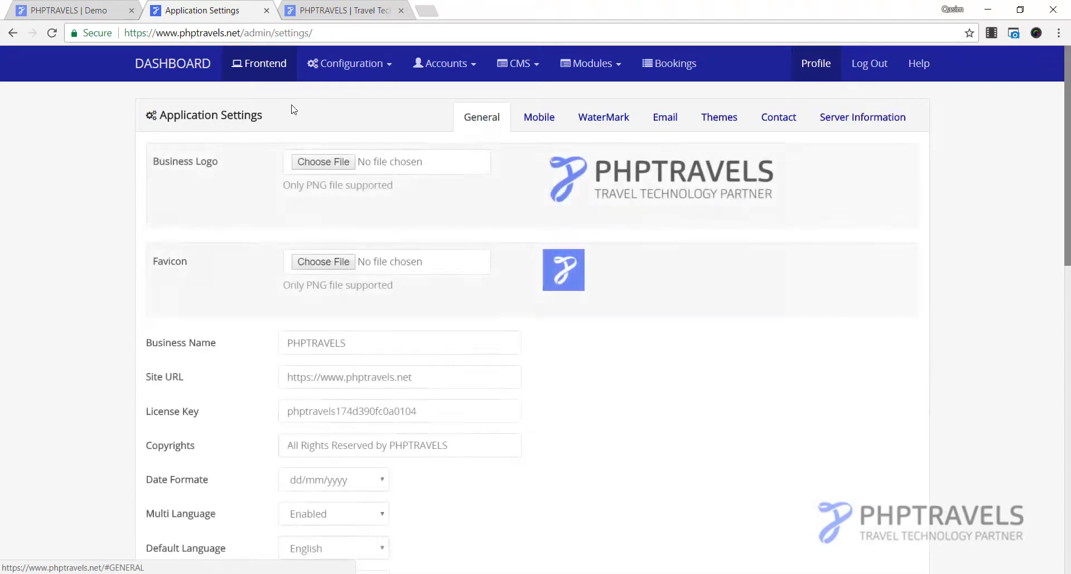
# Step: Check the Updates page and open the Currencies Management list from the configuration options
pyautogui.click(349, 65)
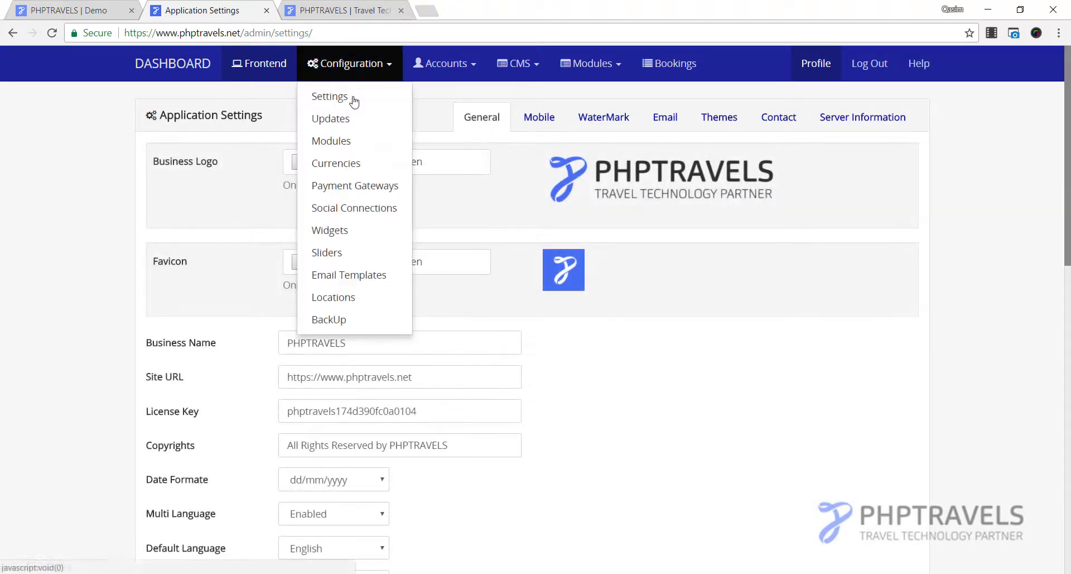
pyautogui.click(379, 125)
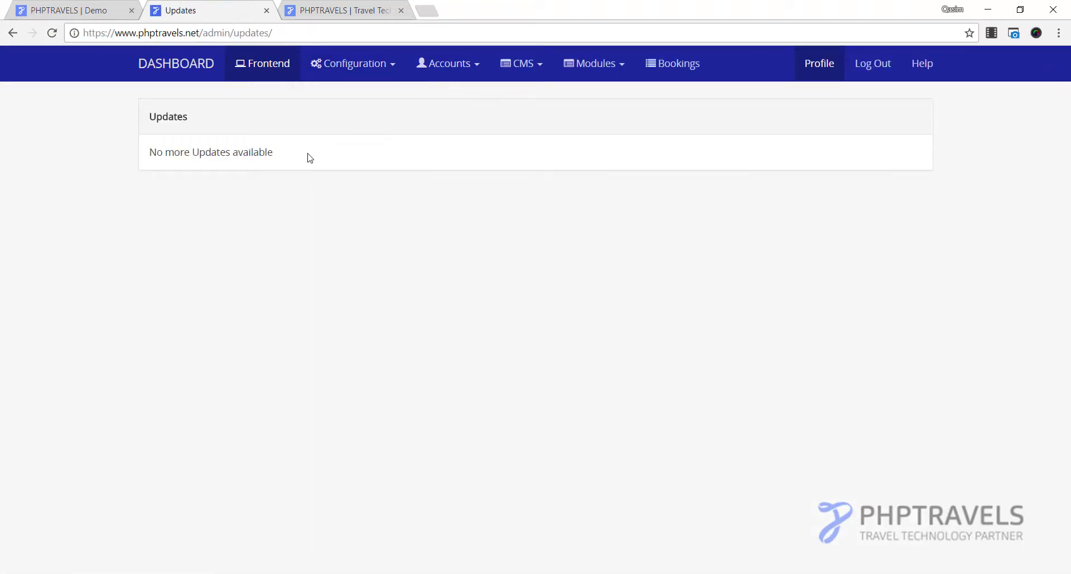
pyautogui.click(357, 65)
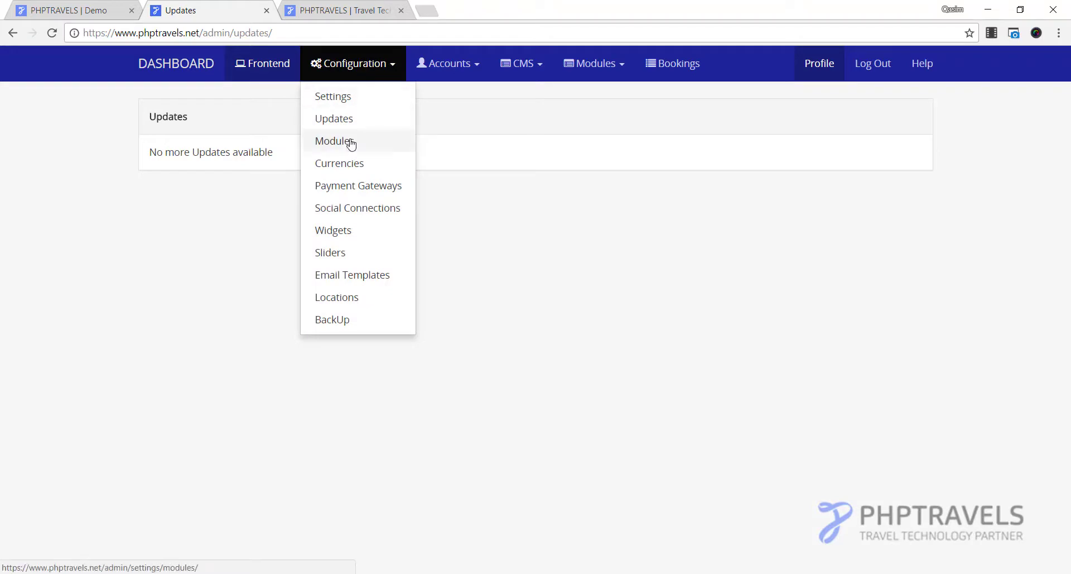
pyautogui.click(349, 164)
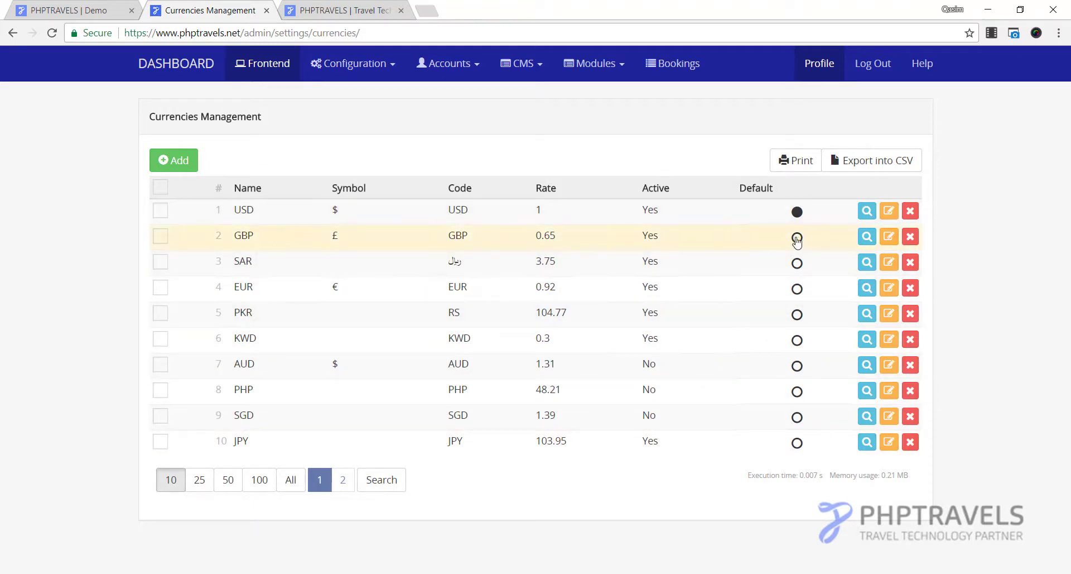
# Step: Open Modules Management from the configuration options and look through the list of modules
pyautogui.click(356, 75)
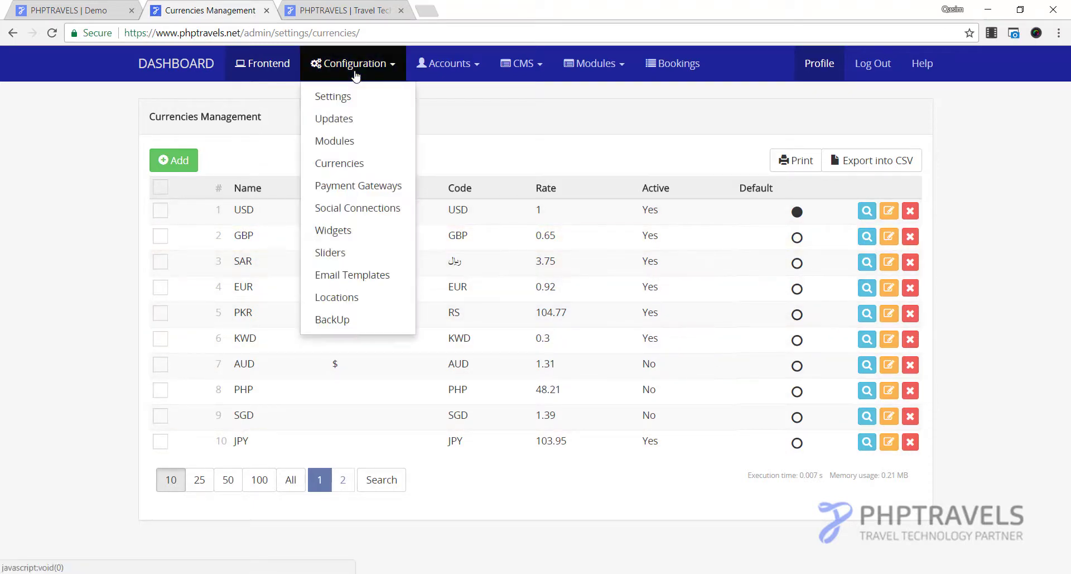
pyautogui.click(339, 140)
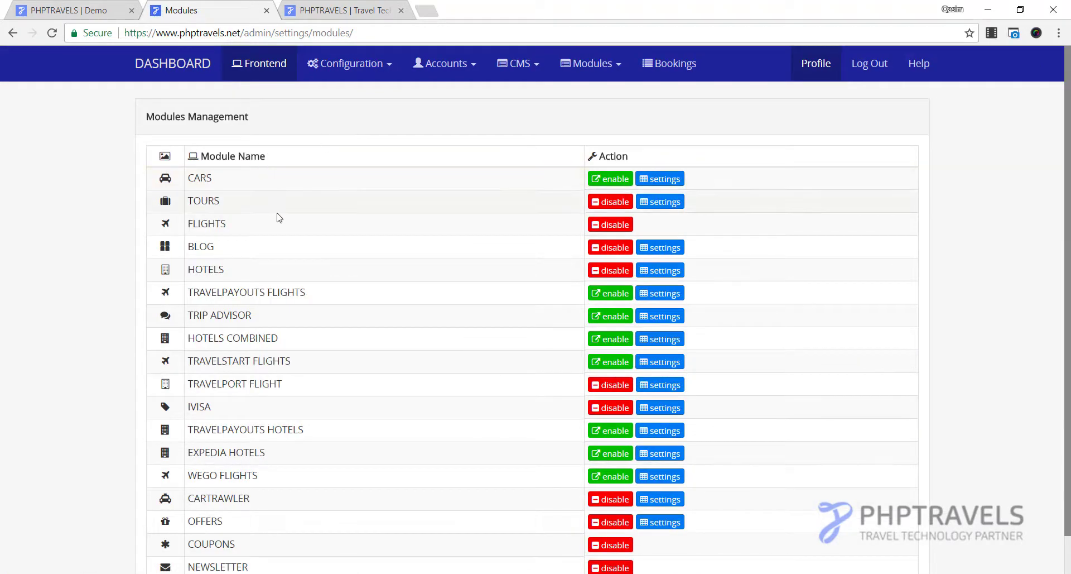
pyautogui.scroll(-1, 279, 221)
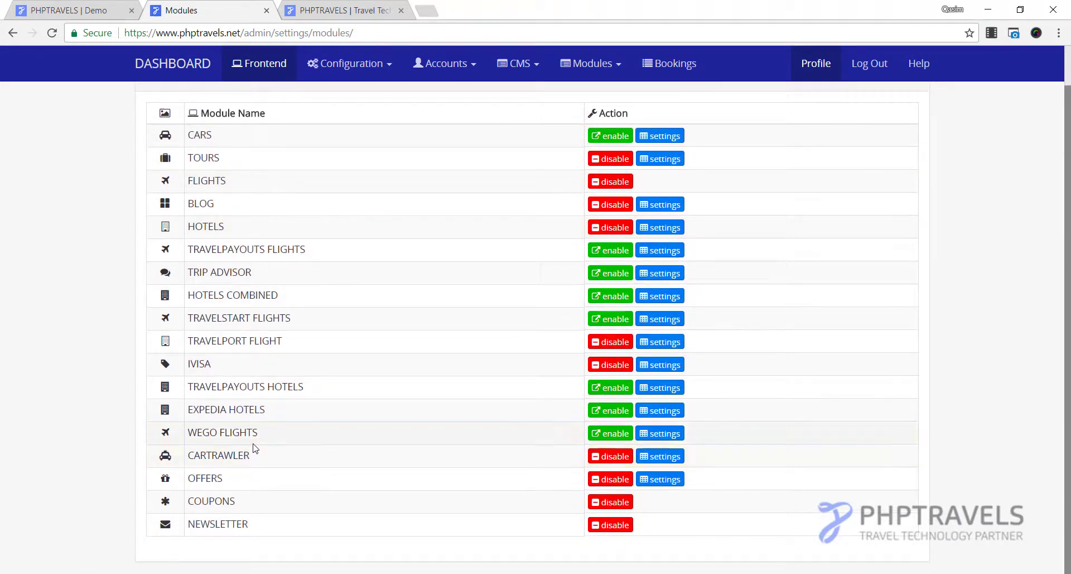
pyautogui.scroll(1, 255, 448)
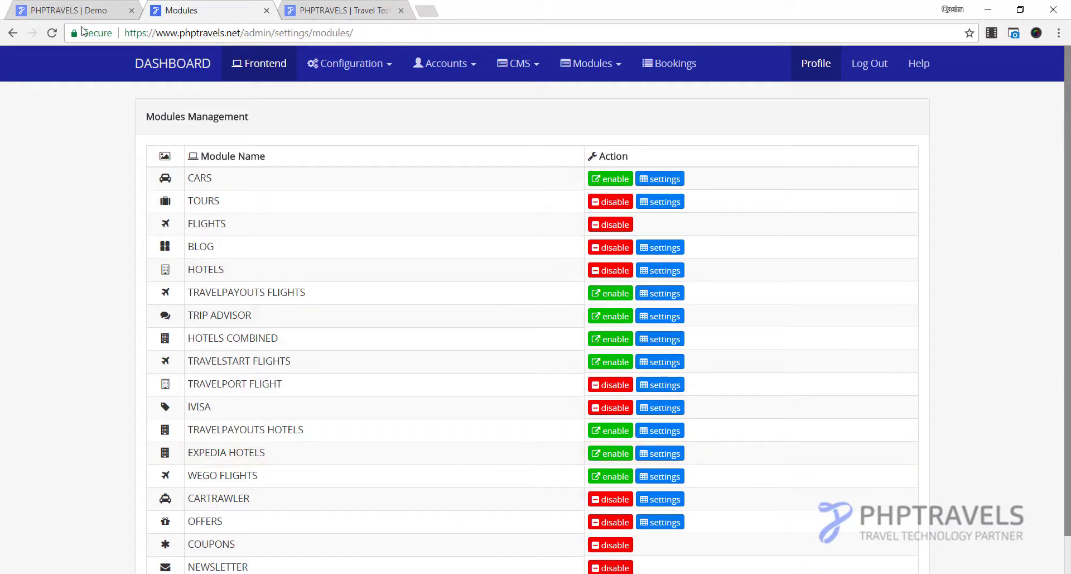
# Step: From the PHPTRAVELS demo page, open the Integrations page of the Services section in a new browser tab
pyautogui.click(90, 10)
pyautogui.scroll(4, 253, 168)
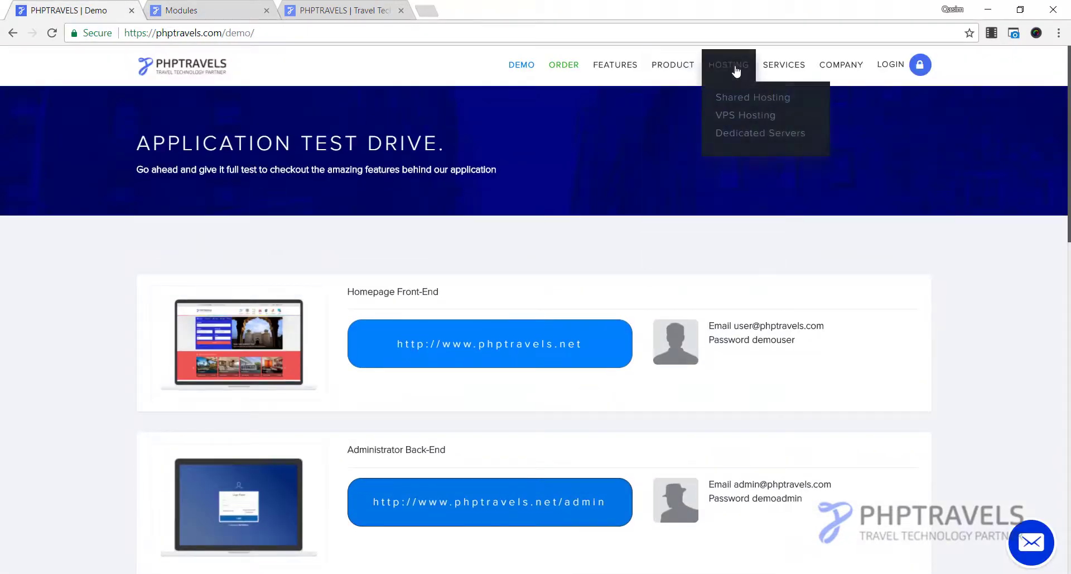
pyautogui.moveTo(781, 76)
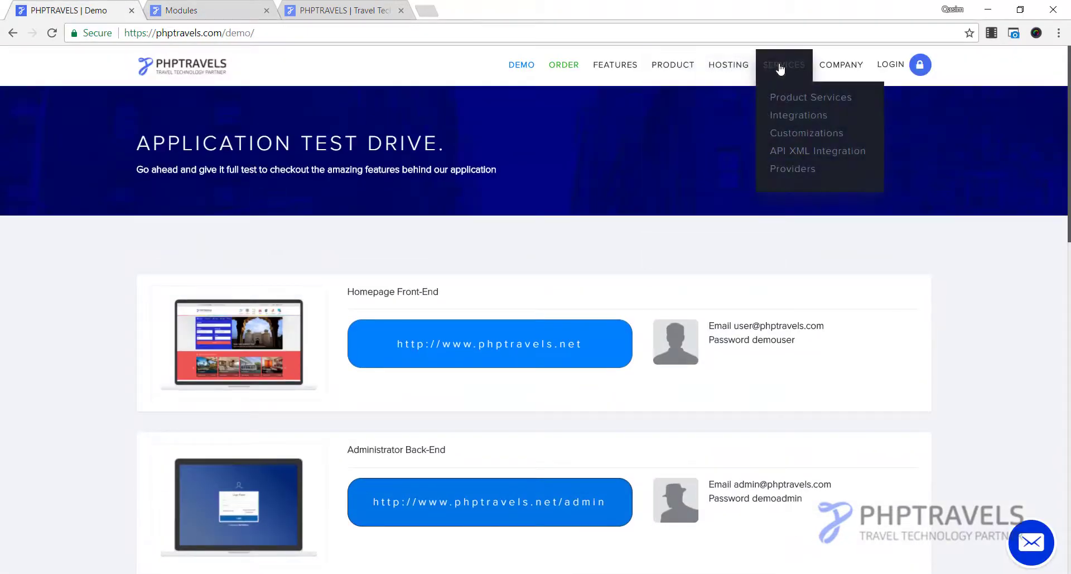
pyautogui.middleClick(810, 124)
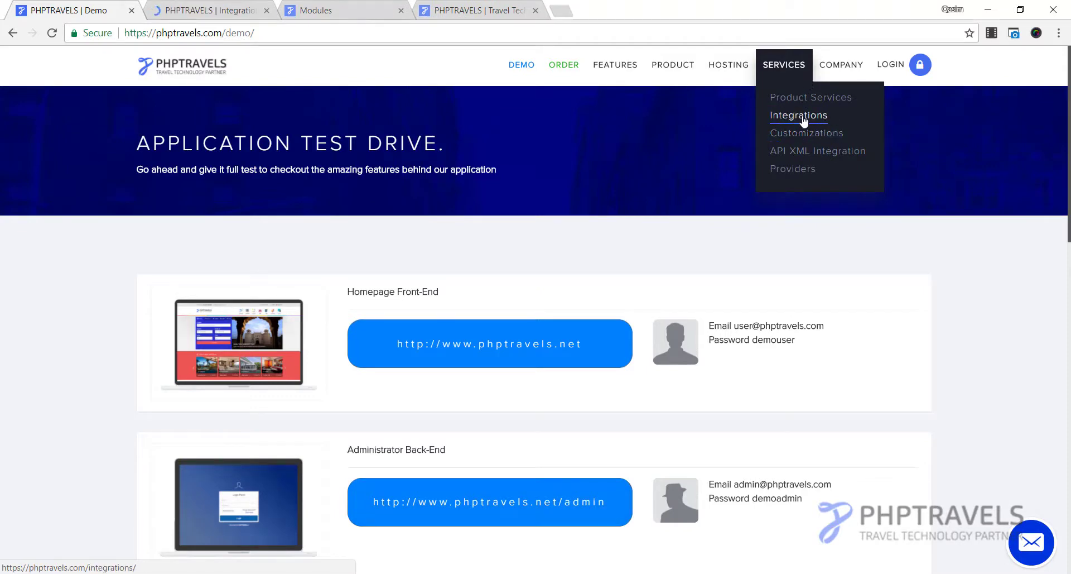
pyautogui.click(199, 6)
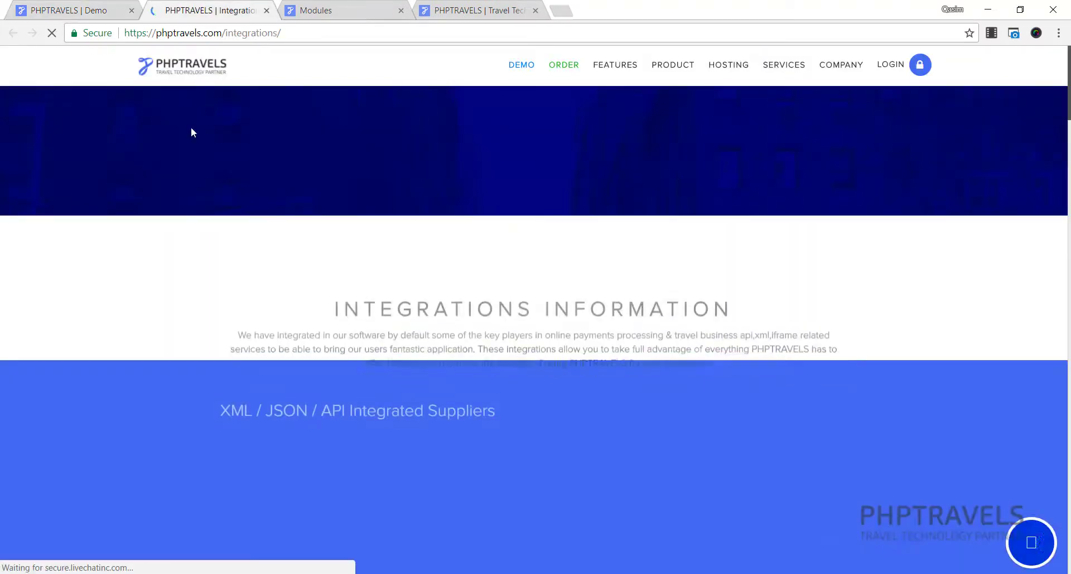
# Step: Review the integrated API suppliers, iframe affiliates, payment gateways and other APIs on the Integrations page
pyautogui.scroll(-3, 183, 144)
pyautogui.scroll(-3, 183, 144)
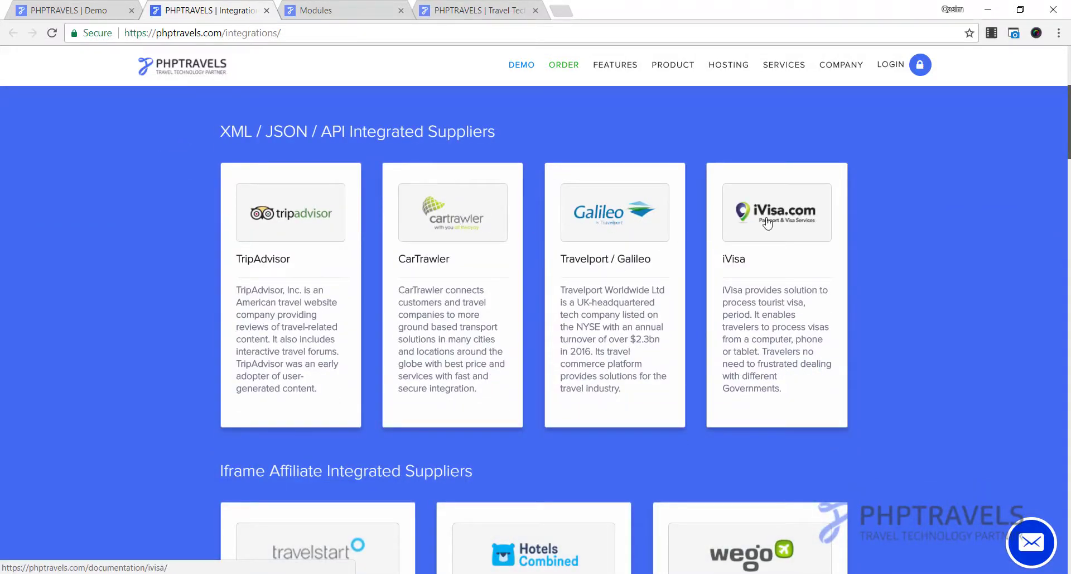
pyautogui.scroll(-5, 122, 223)
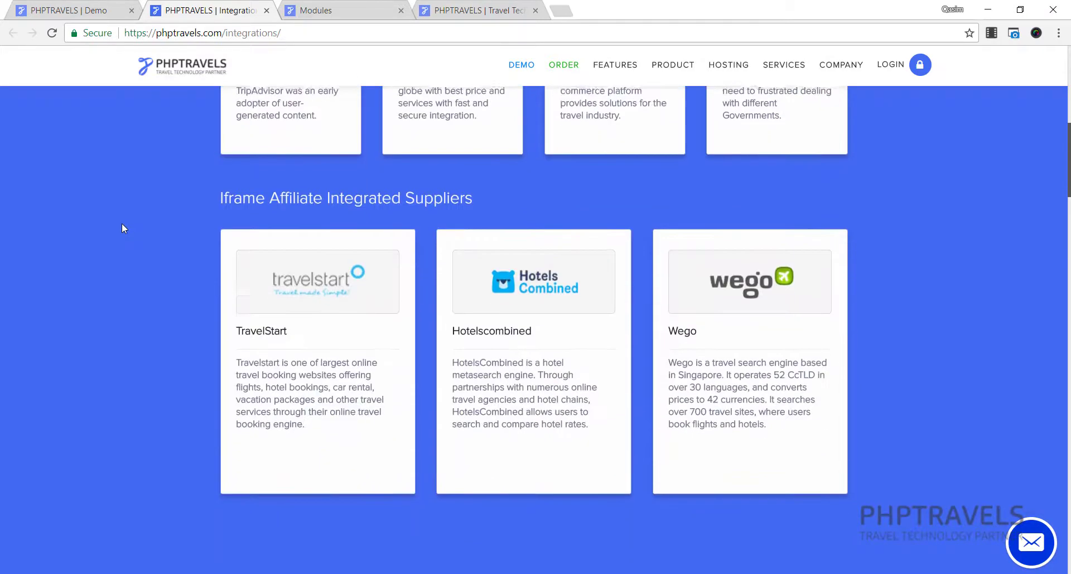
pyautogui.scroll(-6, 227, 304)
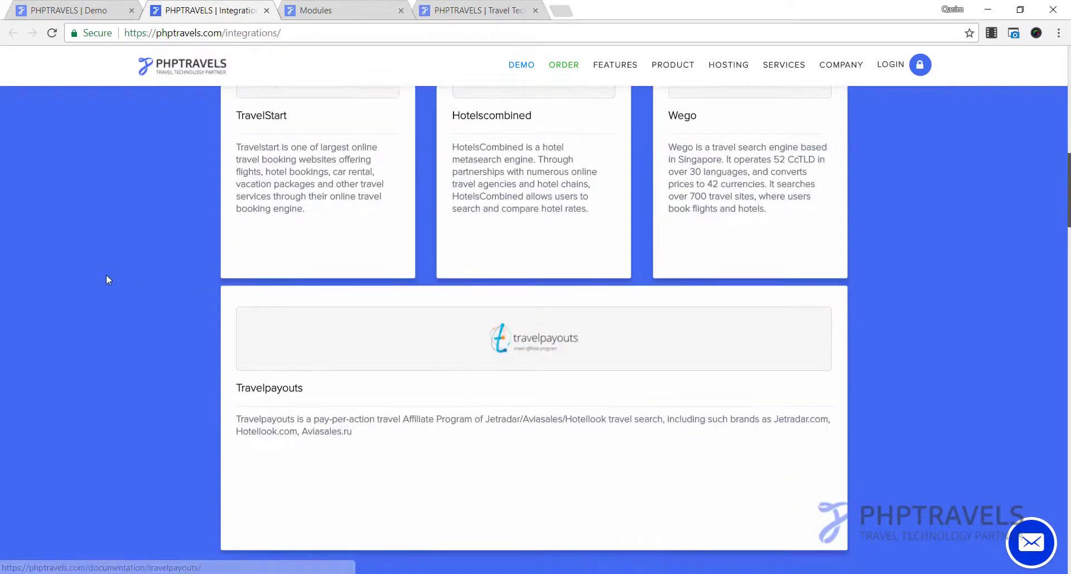
pyautogui.scroll(-6, 107, 279)
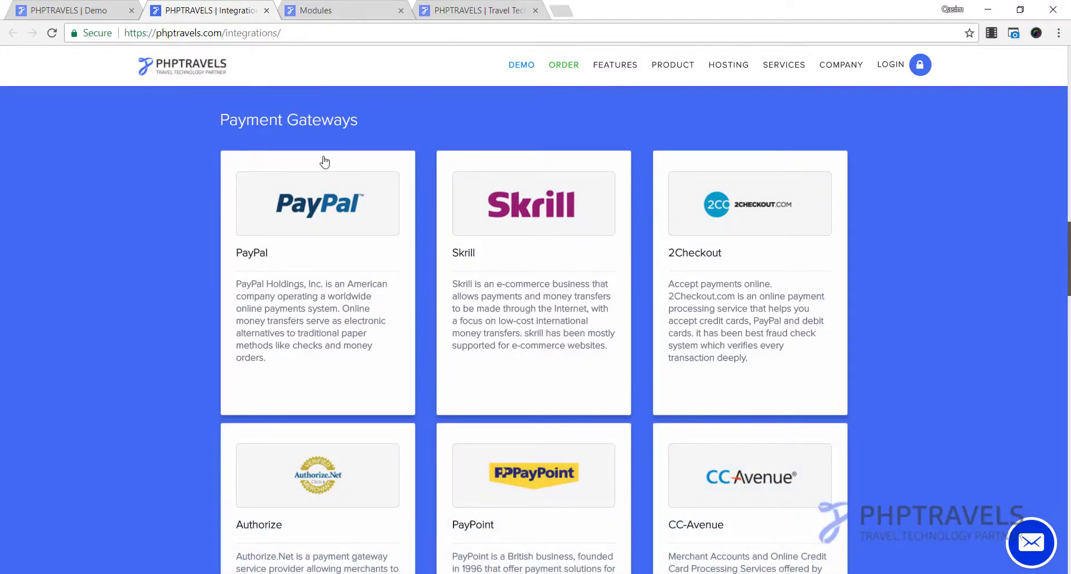
pyautogui.scroll(-5, 124, 237)
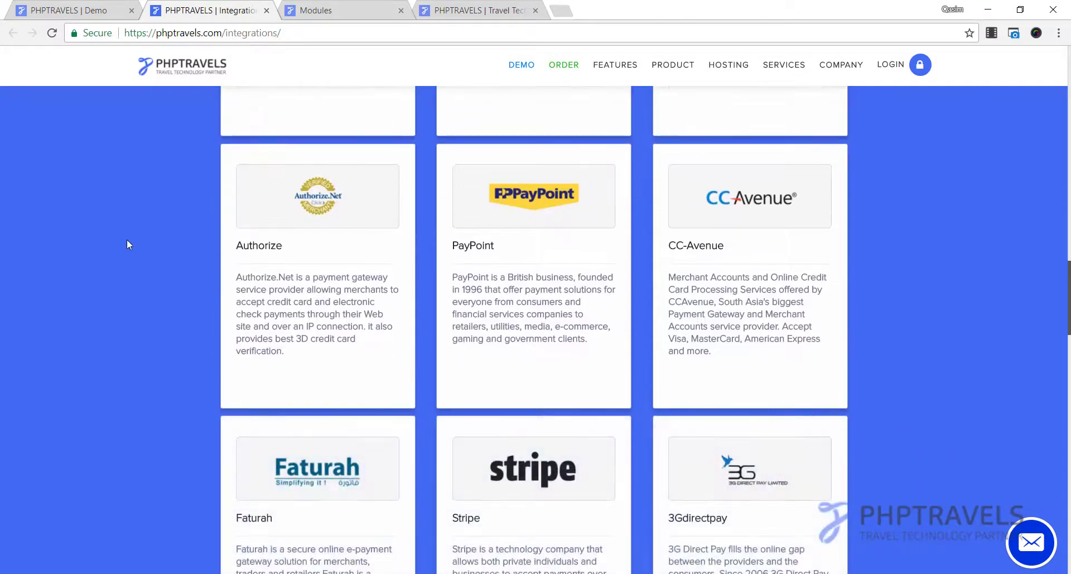
pyautogui.scroll(-6, 127, 243)
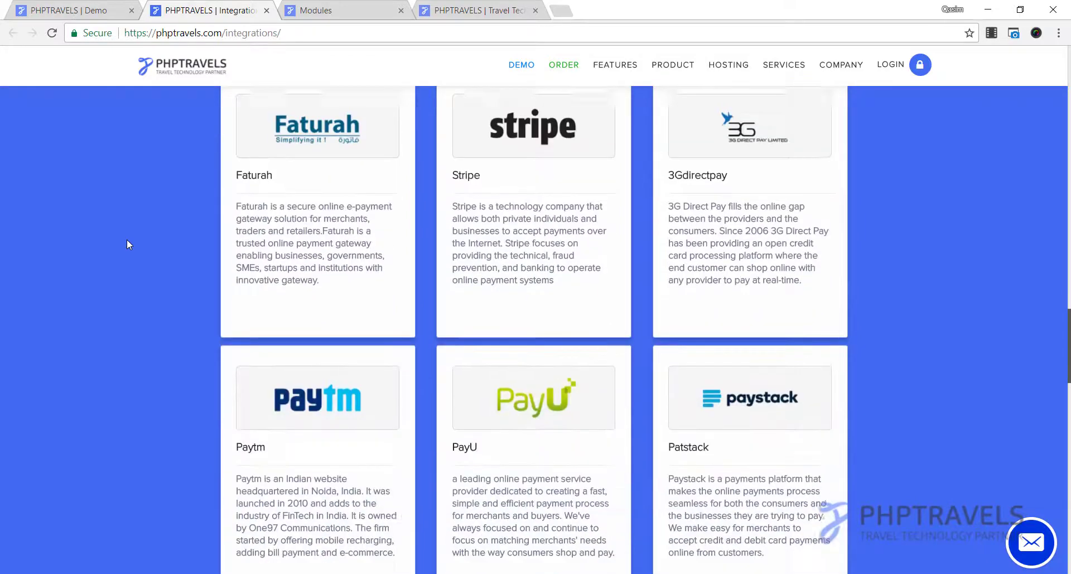
pyautogui.scroll(-13, 127, 244)
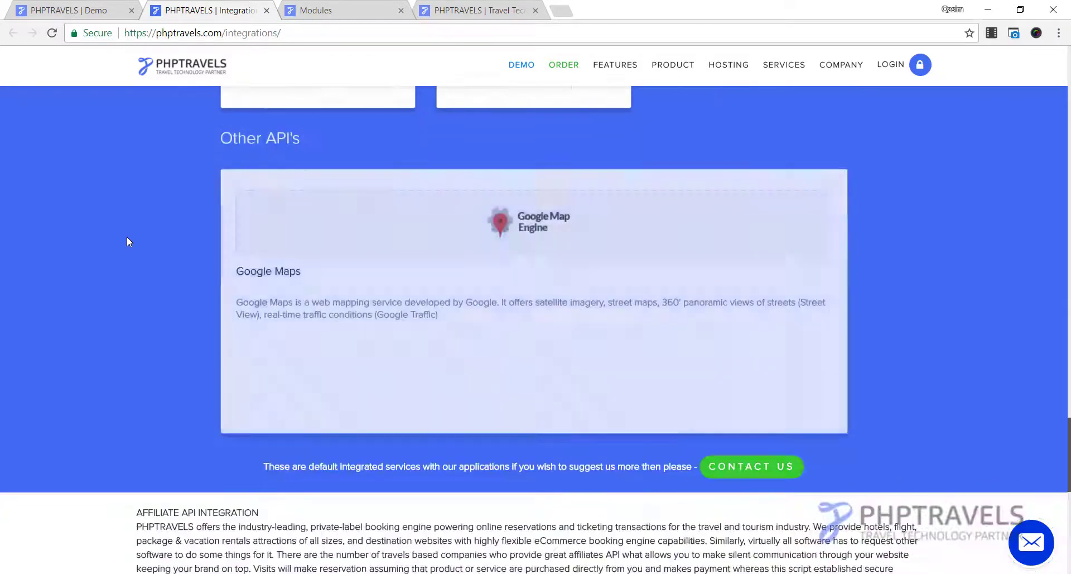
pyautogui.scroll(13, 126, 236)
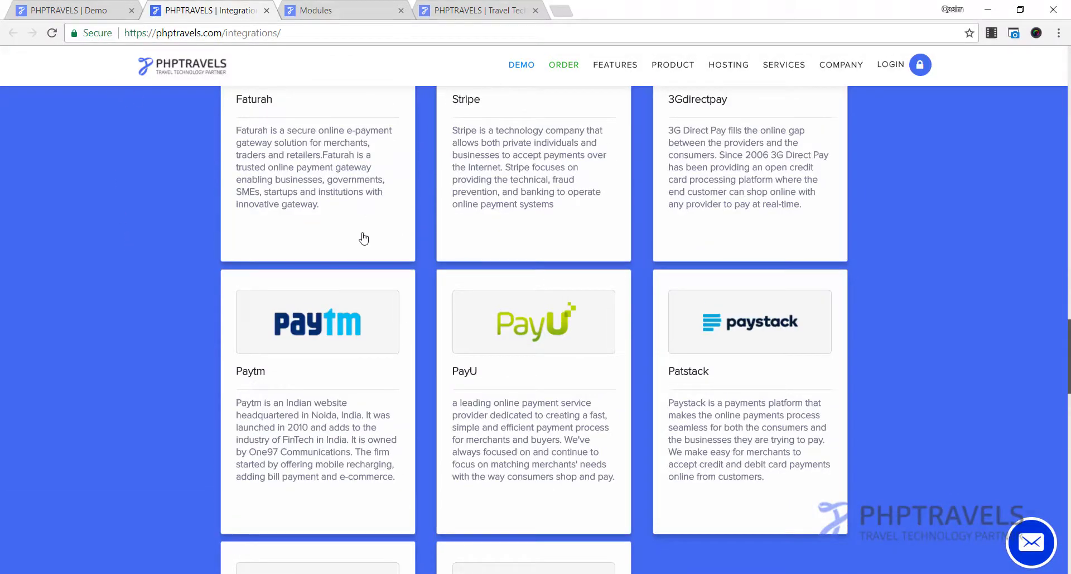
pyautogui.scroll(20, 254, 229)
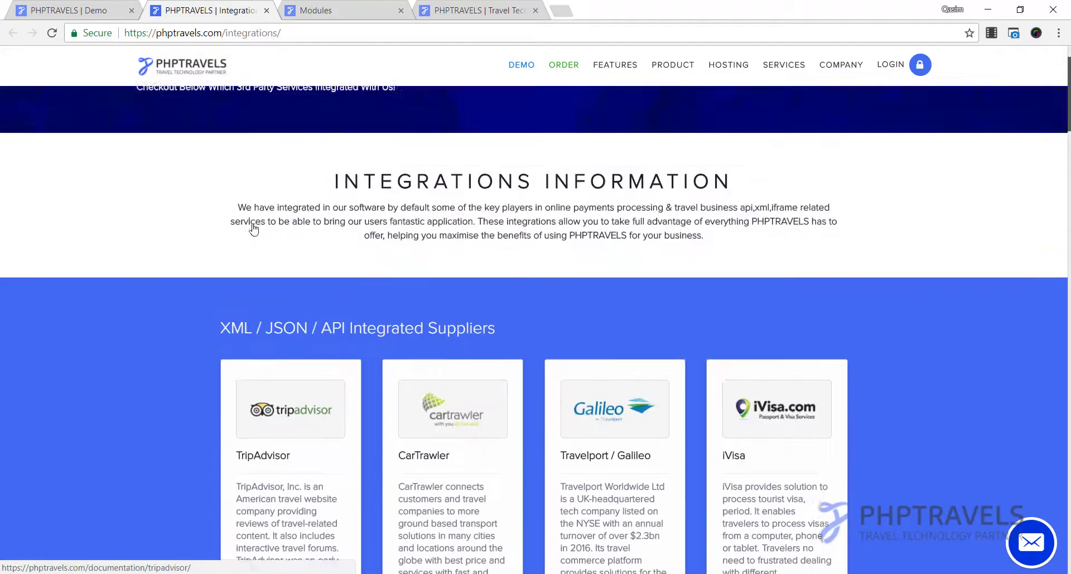
pyautogui.scroll(2, 254, 229)
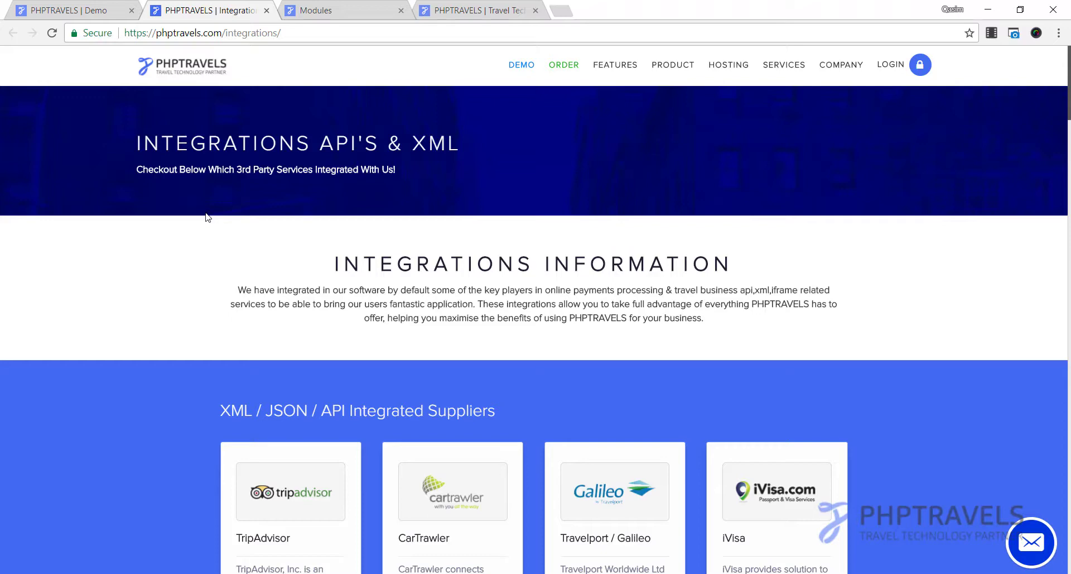
# Step: Locate the IVISA module in the admin modules list and view the matching Visa search form on the front-end homepage
pyautogui.click(70, 10)
pyautogui.scroll(-4, 95, 172)
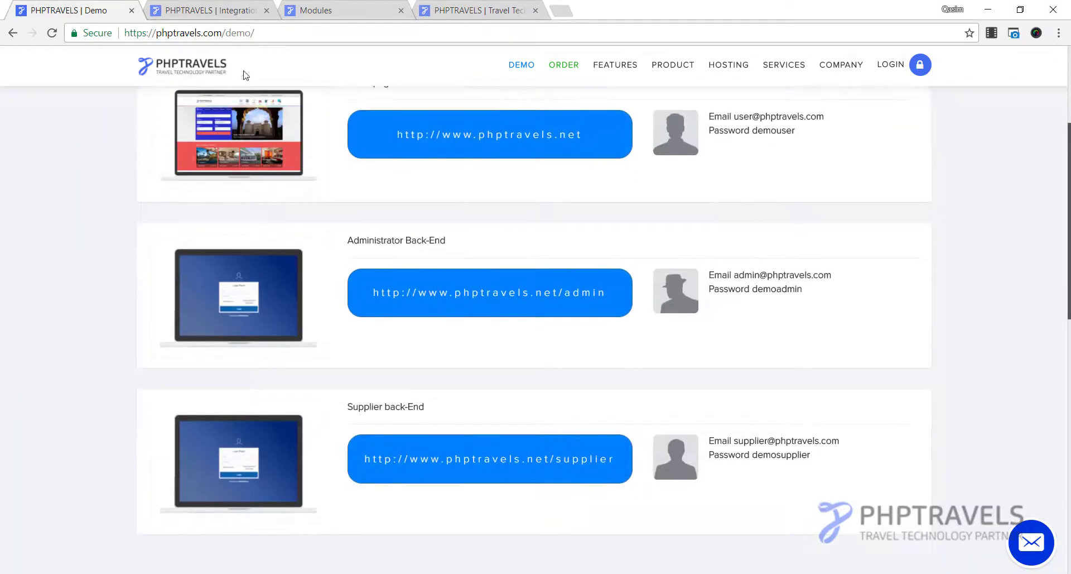
pyautogui.click(333, 6)
pyautogui.scroll(-1, 450, 318)
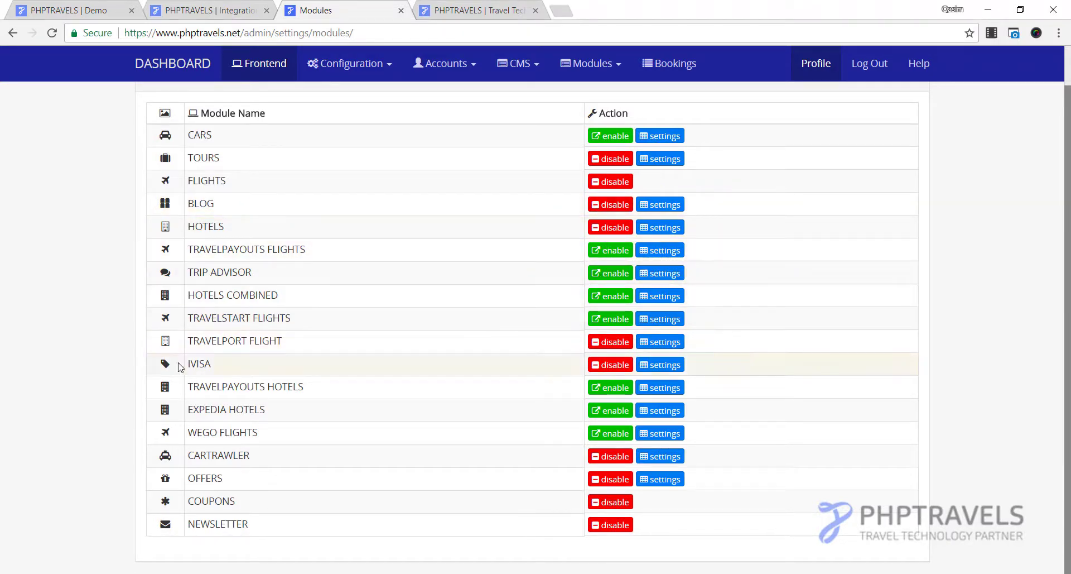
pyautogui.moveTo(188, 364); pyautogui.dragTo(203, 362)
pyautogui.click(497, 10)
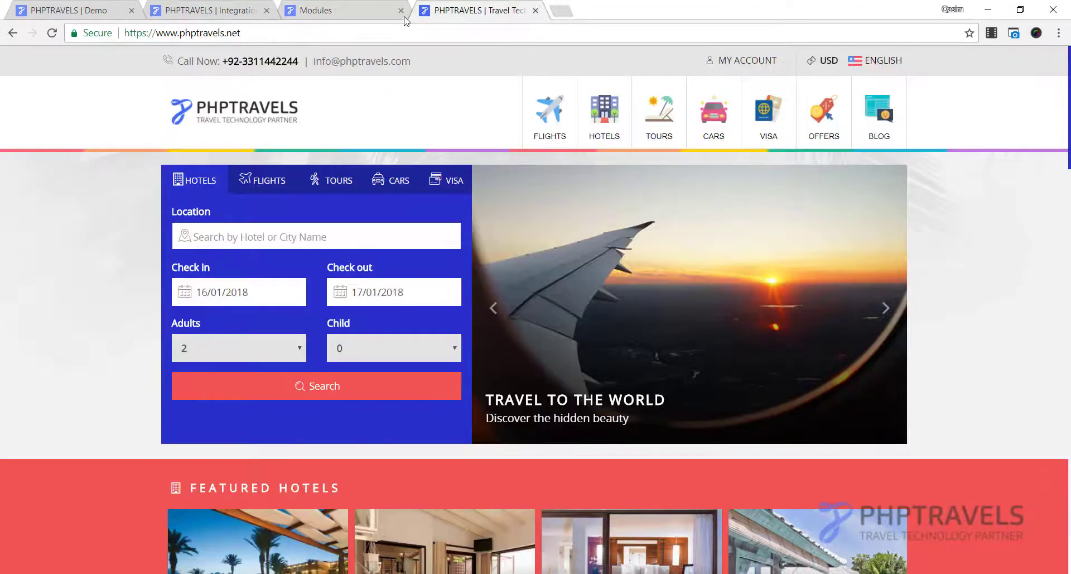
pyautogui.click(438, 179)
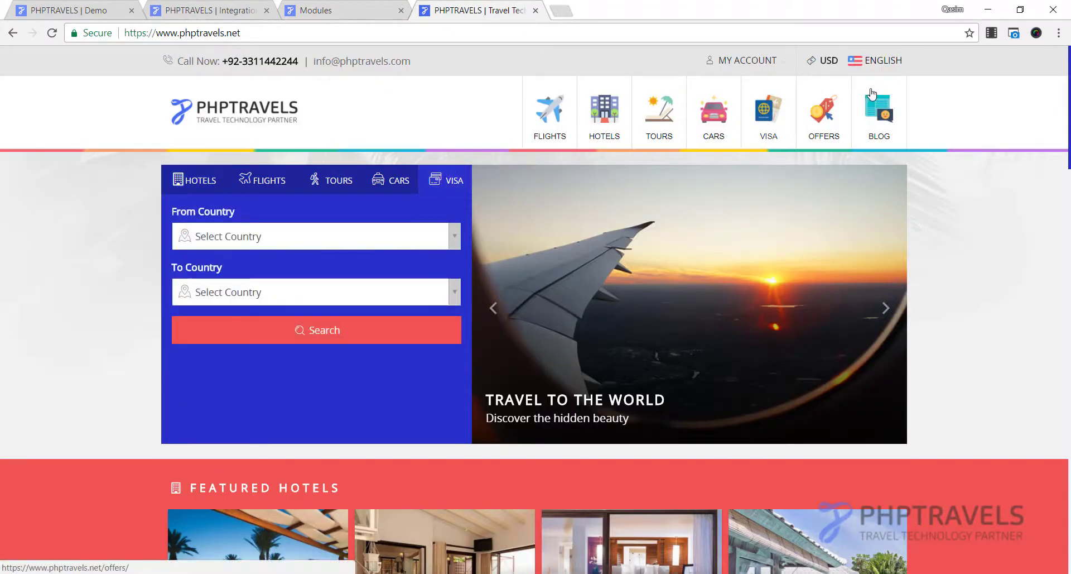
pyautogui.click(220, 181)
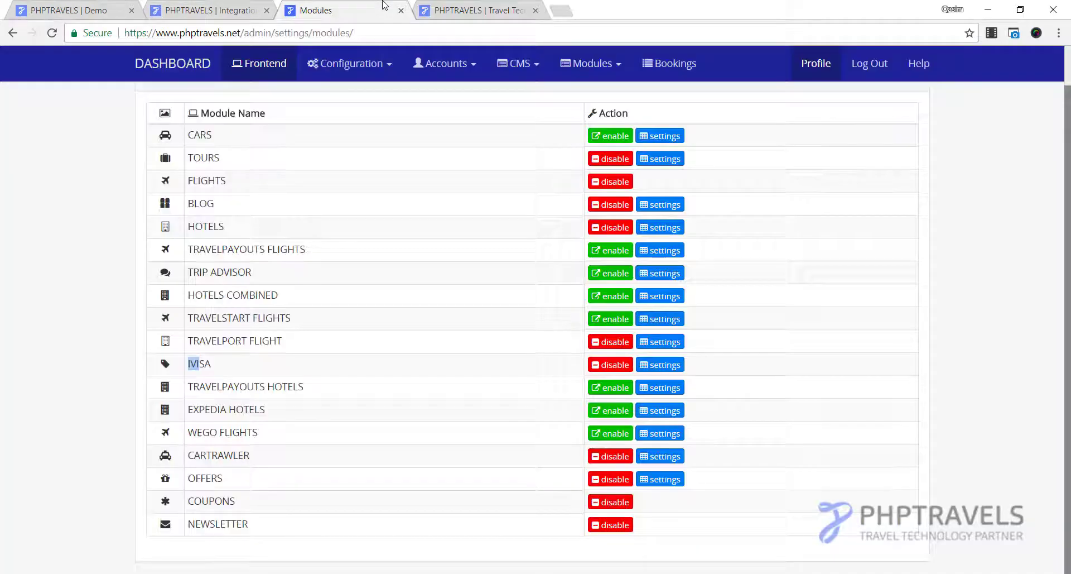
# Step: Check the Offers, Coupons and Newsletter modules, and find the newsletter subscription field in the front-end homepage footer
pyautogui.click(386, 10)
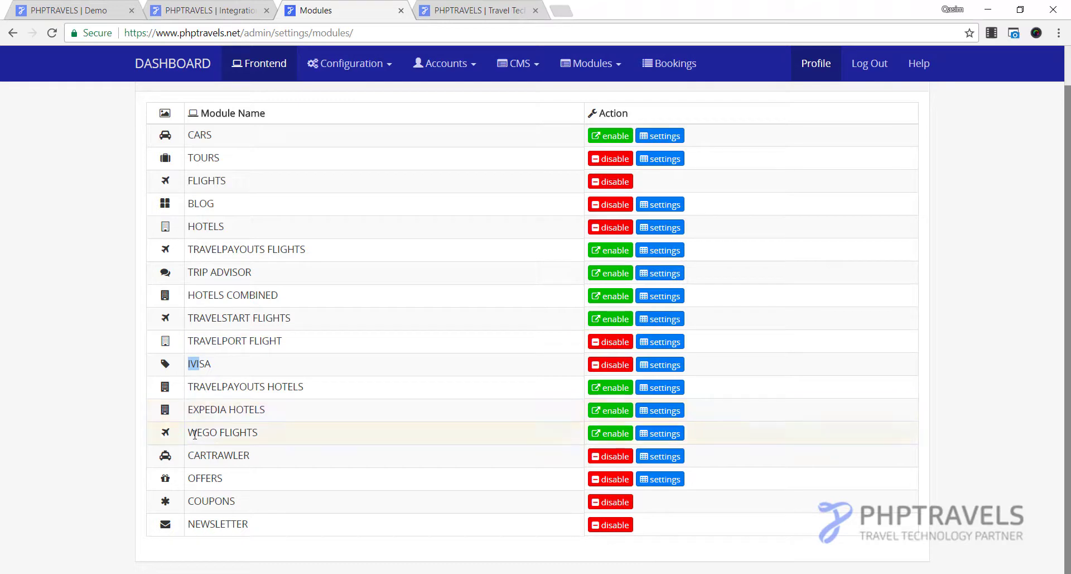
pyautogui.click(210, 481)
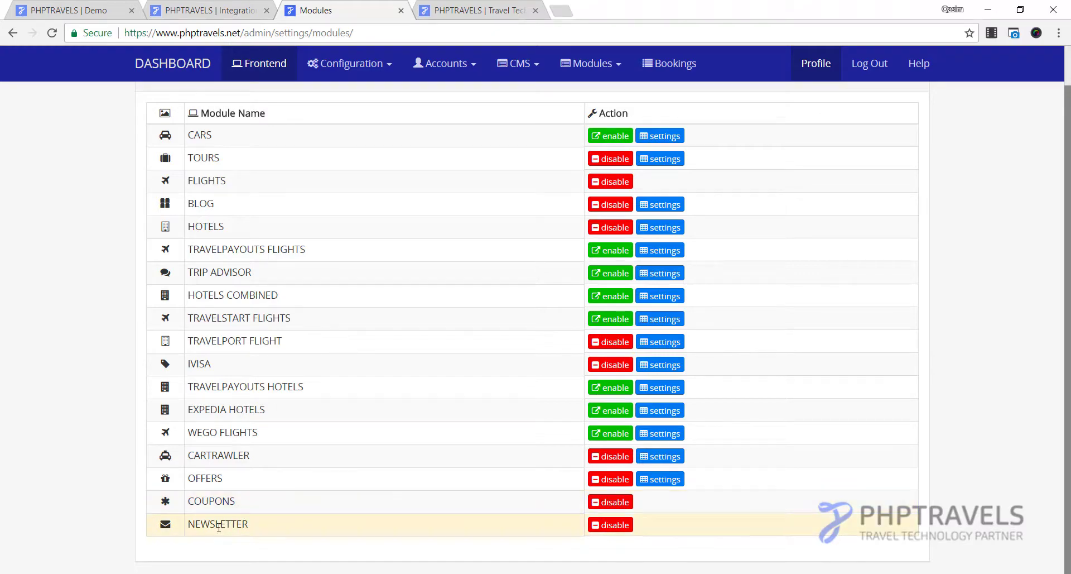
pyautogui.click(471, 10)
pyautogui.scroll(-10, 232, 322)
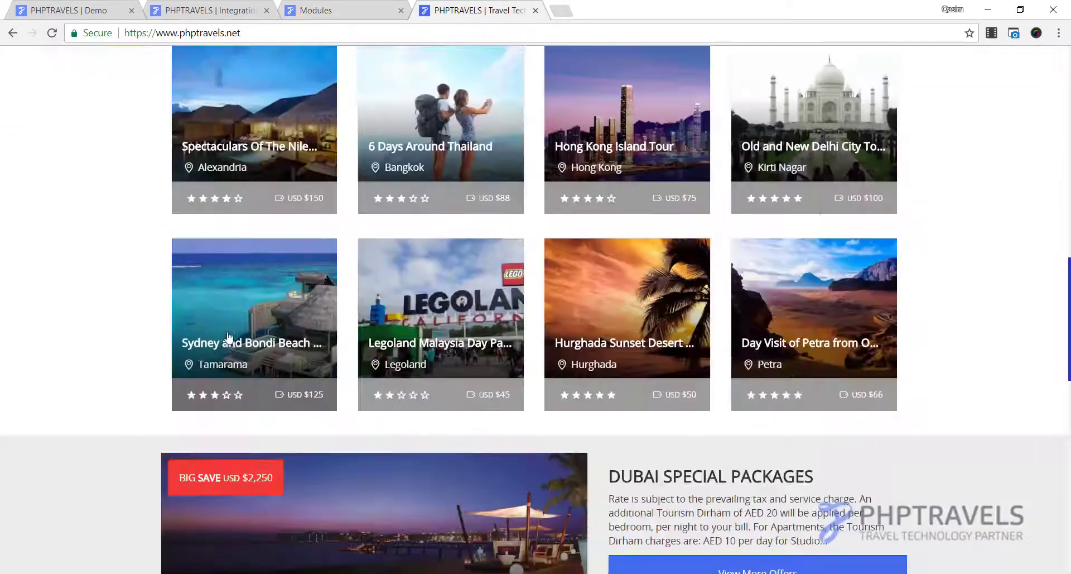
pyautogui.scroll(-15, 228, 336)
pyautogui.click(250, 407)
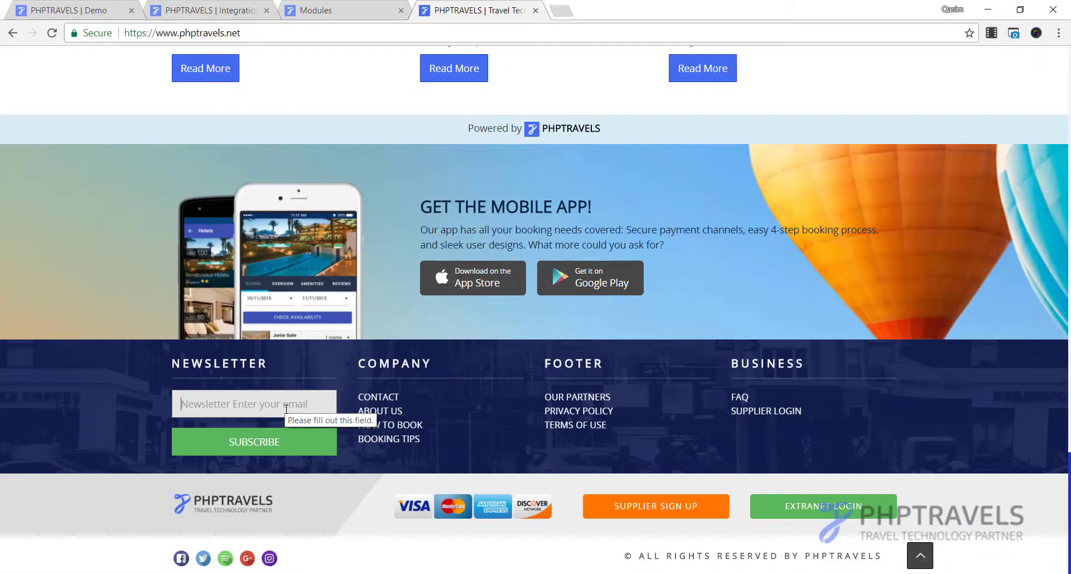
# Step: Return to the admin modules page and open Payment Gateways Management from the configuration options
pyautogui.click(237, 6)
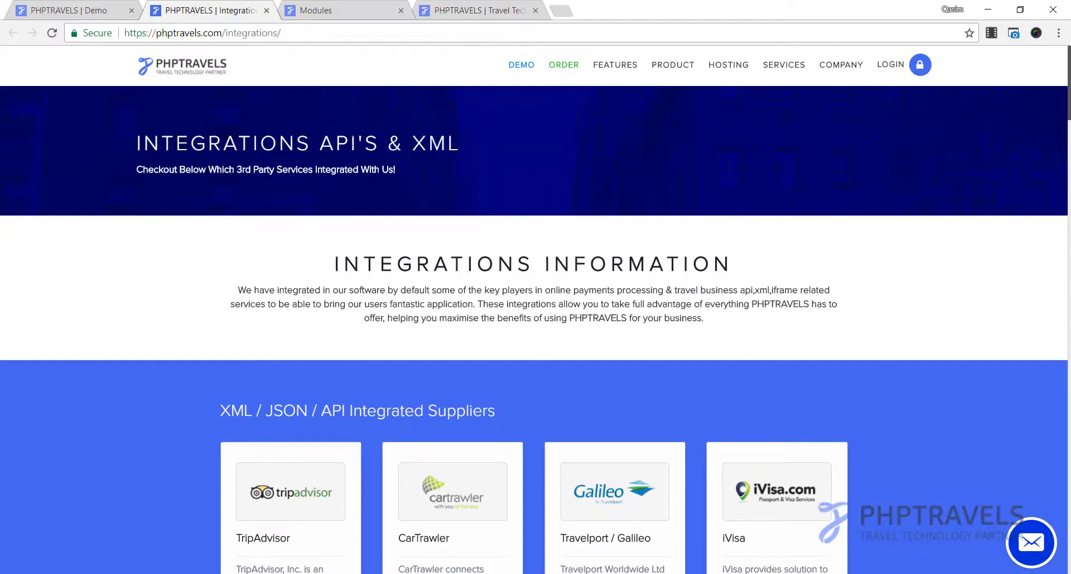
pyautogui.click(302, 4)
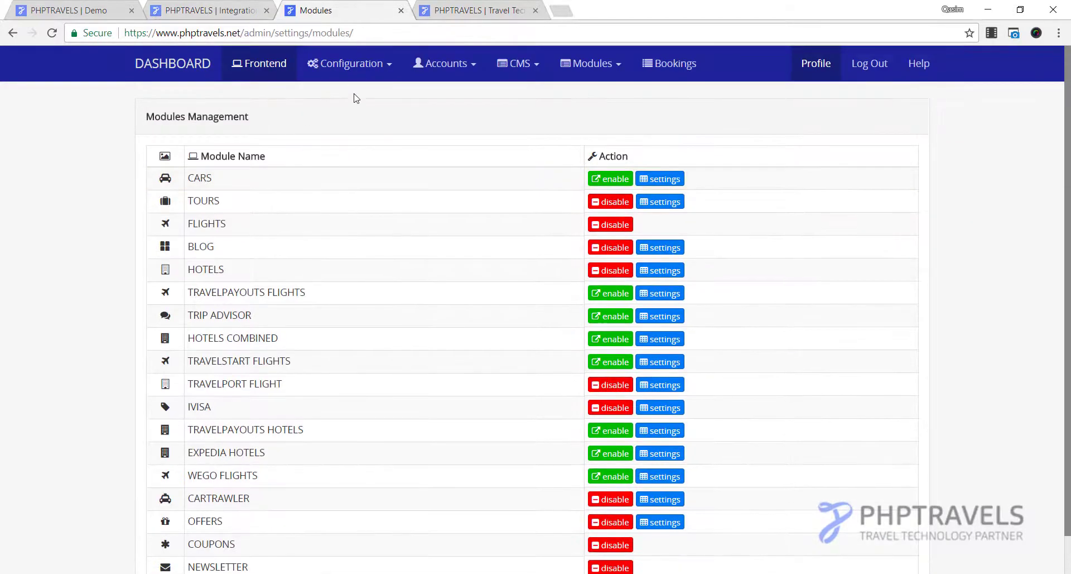
pyautogui.click(367, 77)
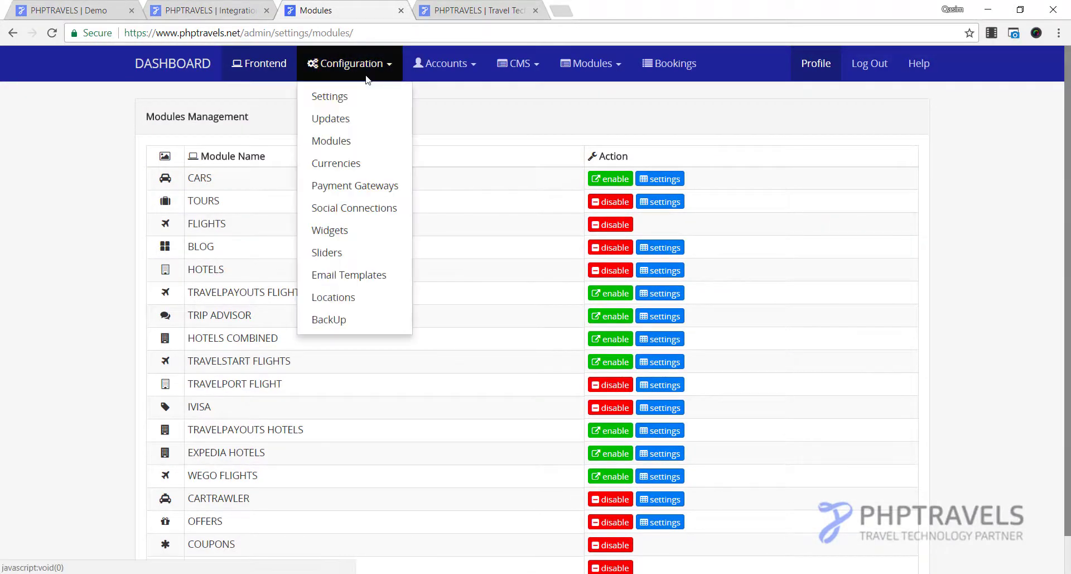
pyautogui.click(366, 189)
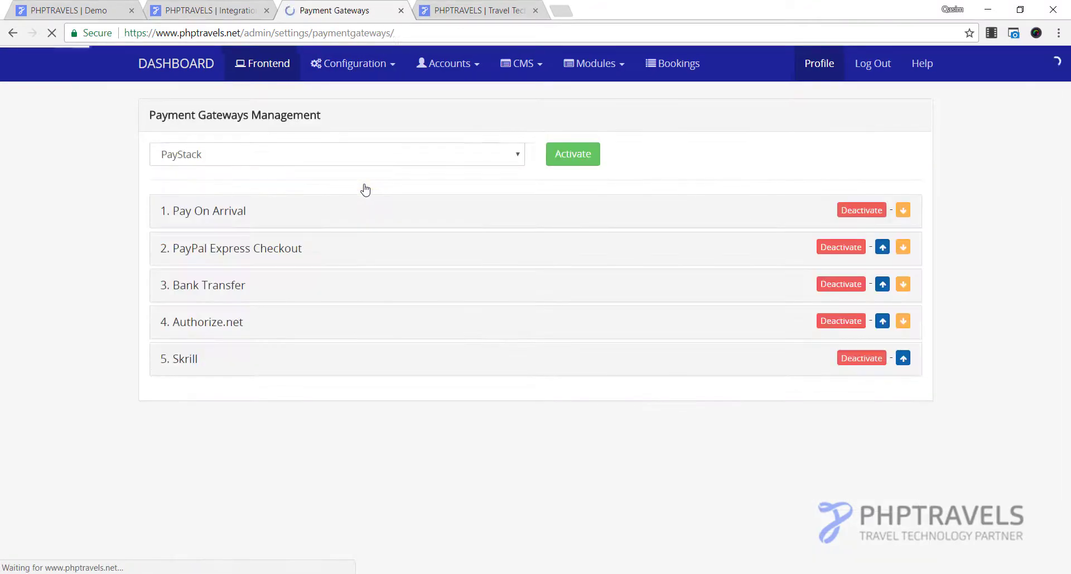
# Step: Activate the 2CheckOut payment gateway and expand its settings form
pyautogui.click(227, 161)
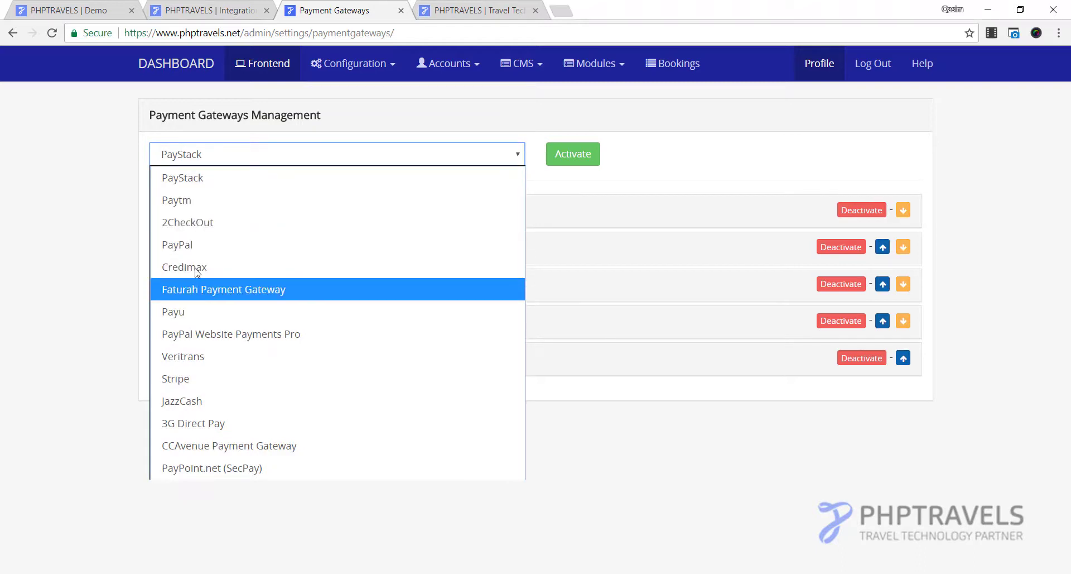
pyautogui.click(200, 224)
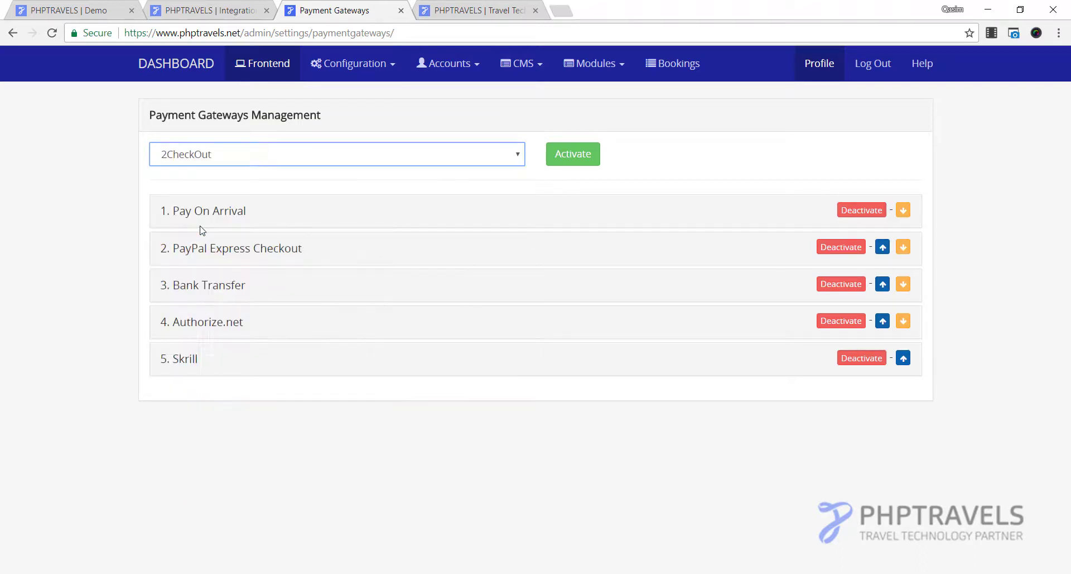
pyautogui.click(552, 158)
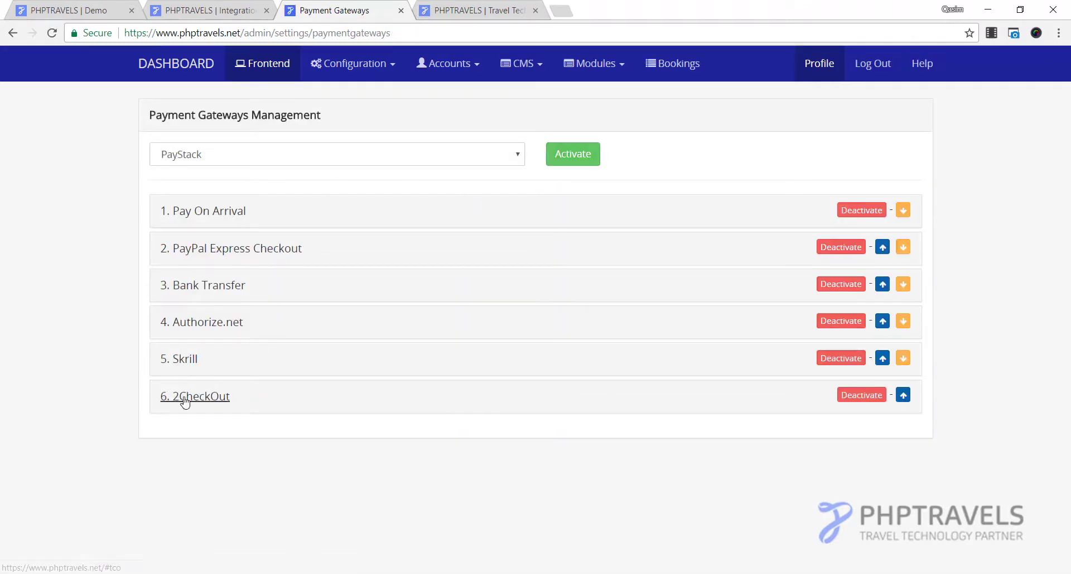
pyautogui.click(182, 399)
pyautogui.scroll(-3, 258, 335)
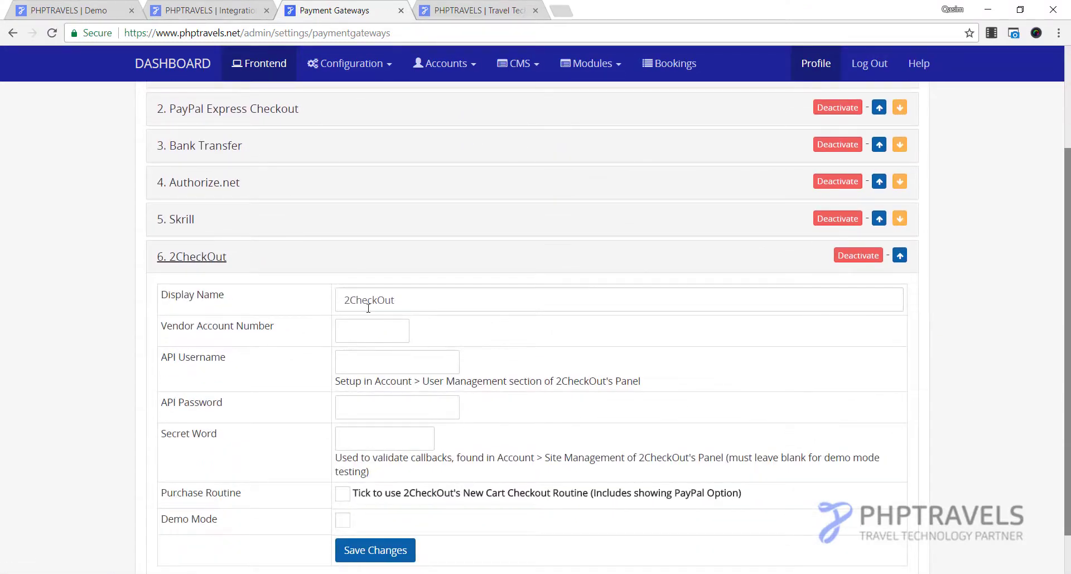
# Step: Review the 2CheckOut gateway's settings fields and collapse its form
pyautogui.scroll(-1, 375, 281)
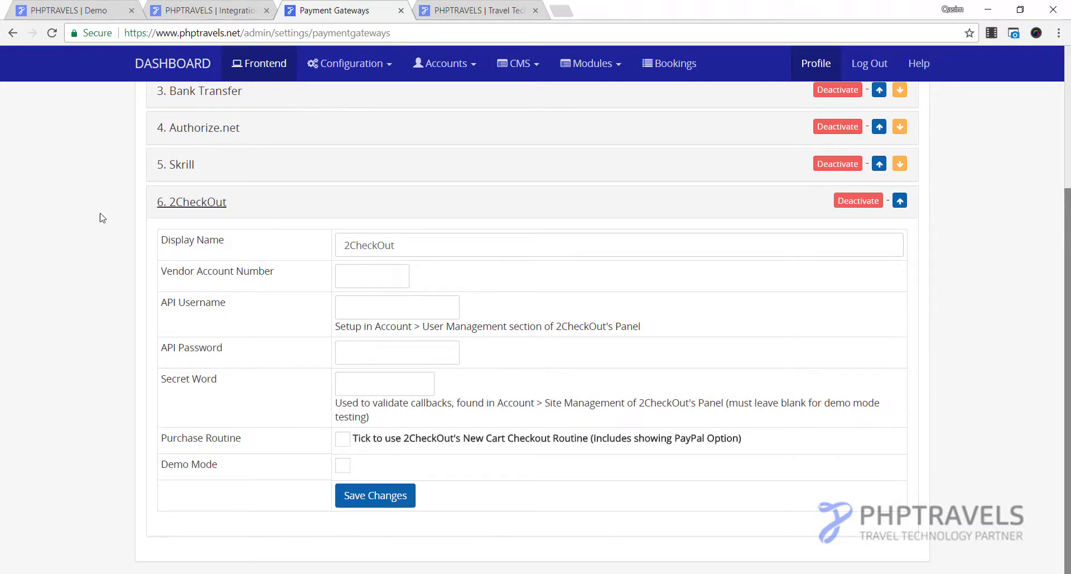
pyautogui.click(183, 205)
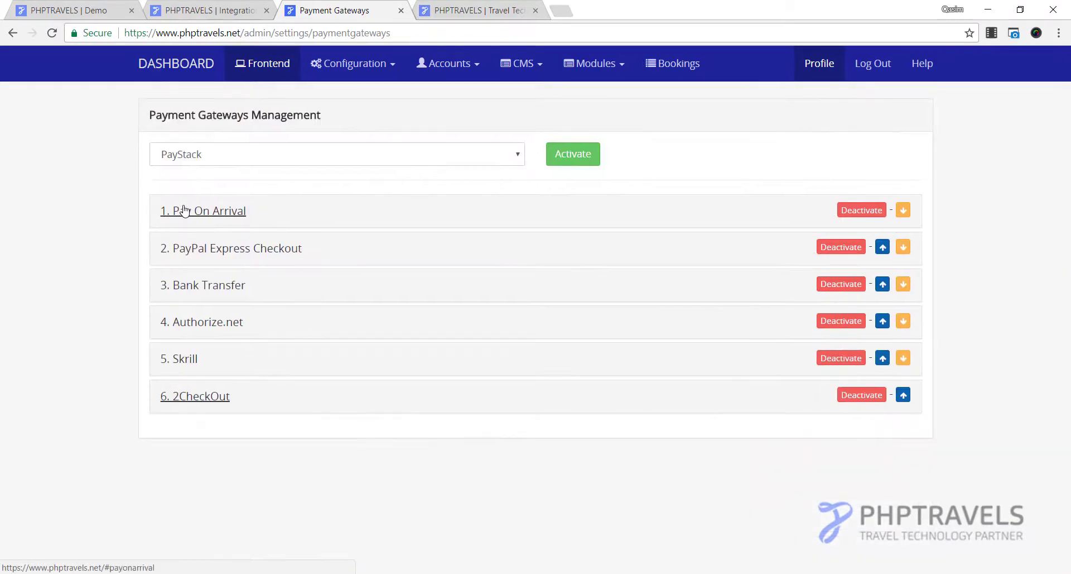
# Step: Open Social Connections Management, view the matching social icons in the front-end homepage footer, and return to the admin page
pyautogui.click(387, 70)
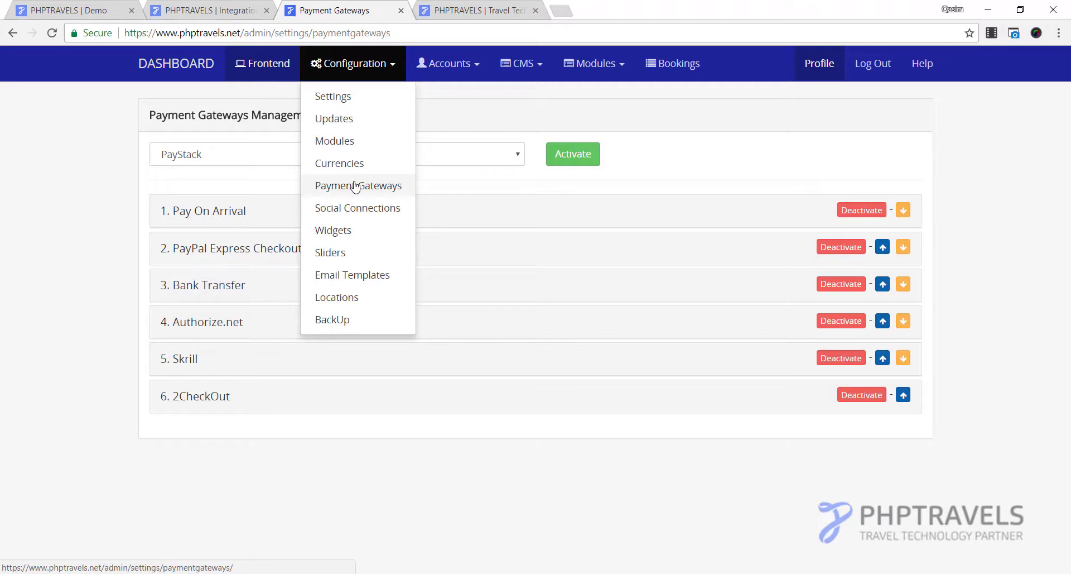
pyautogui.click(348, 216)
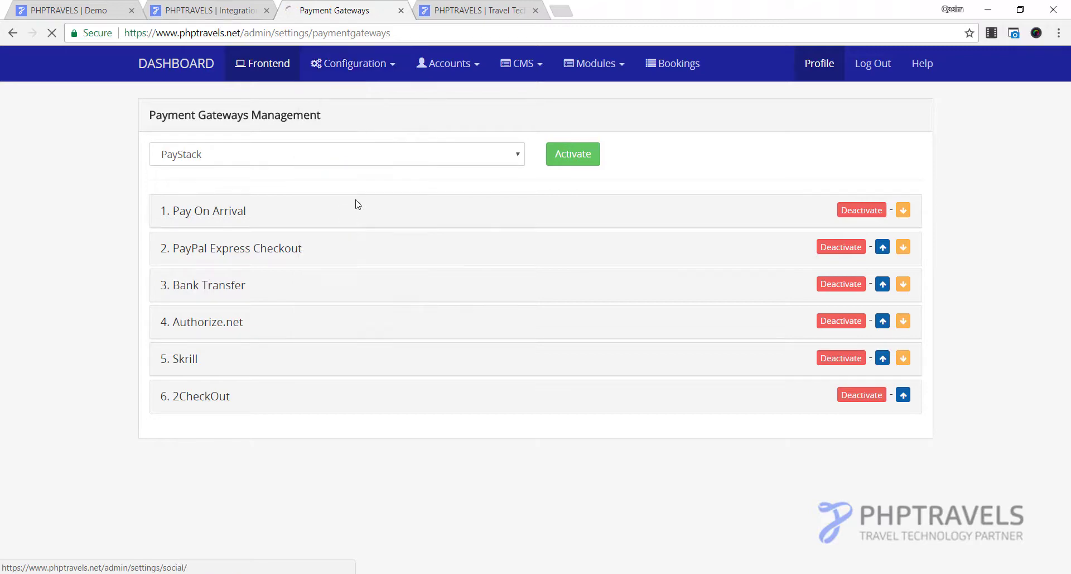
pyautogui.click(463, 10)
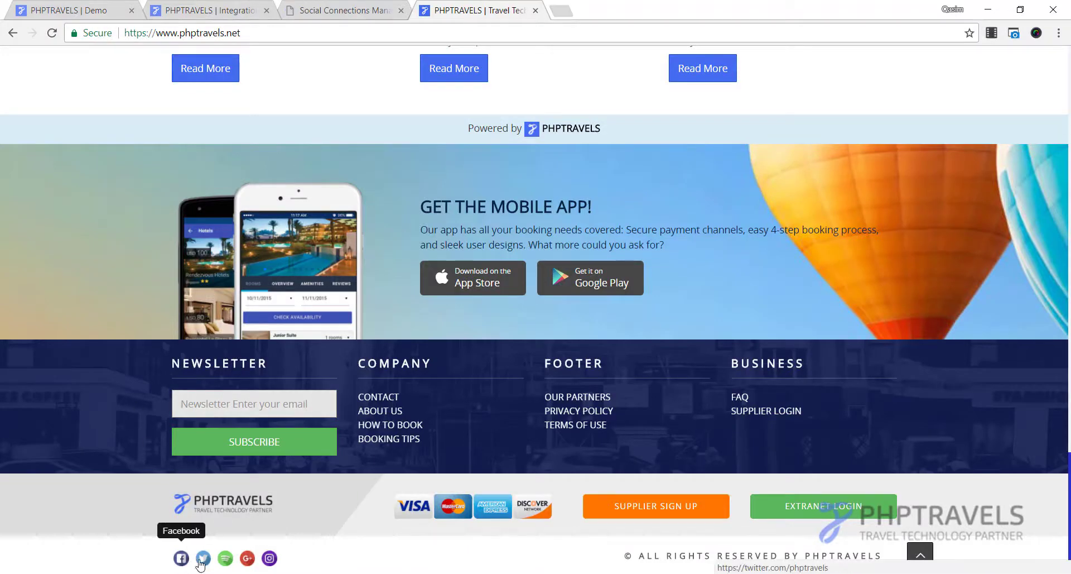
pyautogui.click(346, 10)
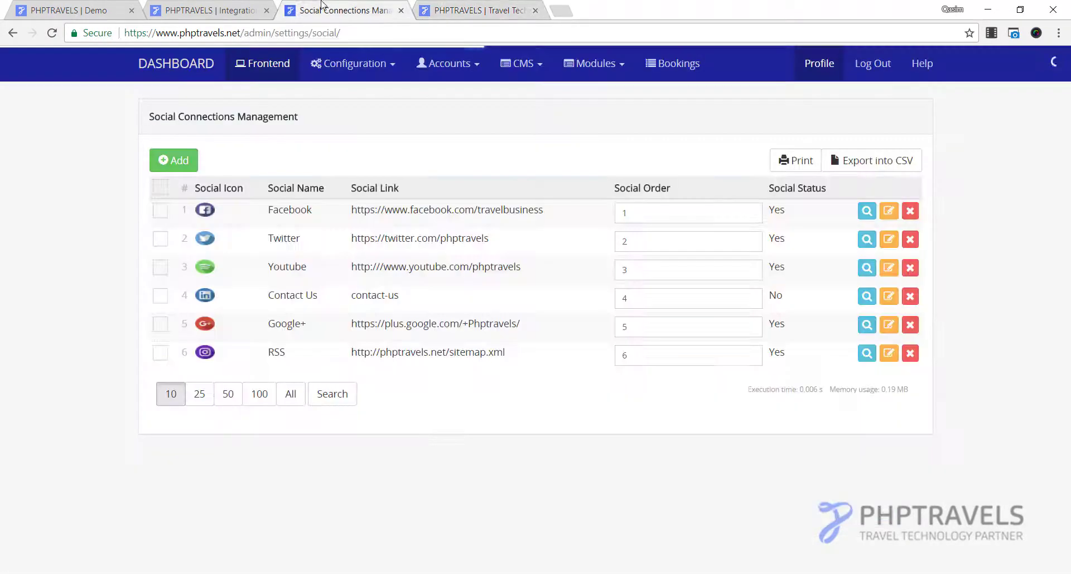
# Step: Open Slider Management, browse the front-end homepage carousel slides, and preview the matching slide images in the admin list
pyautogui.click(364, 68)
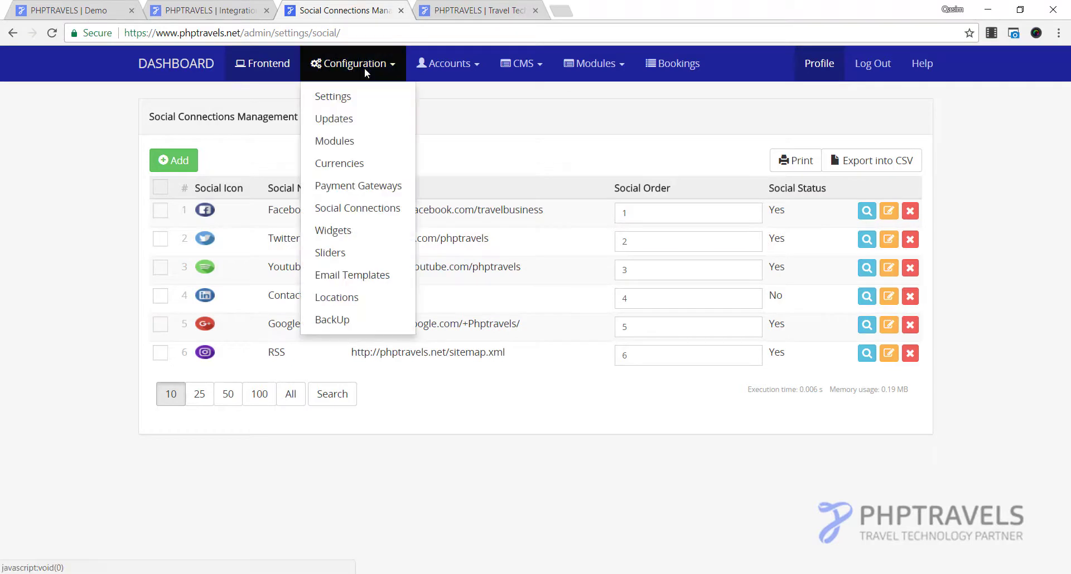
pyautogui.click(333, 252)
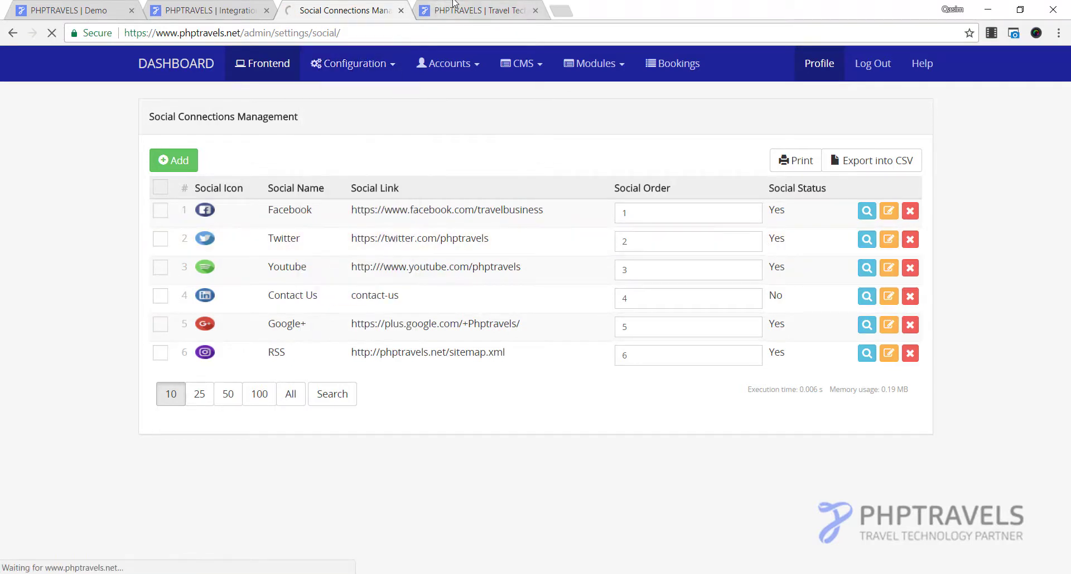
pyautogui.click(474, 10)
pyautogui.scroll(20, 448, 179)
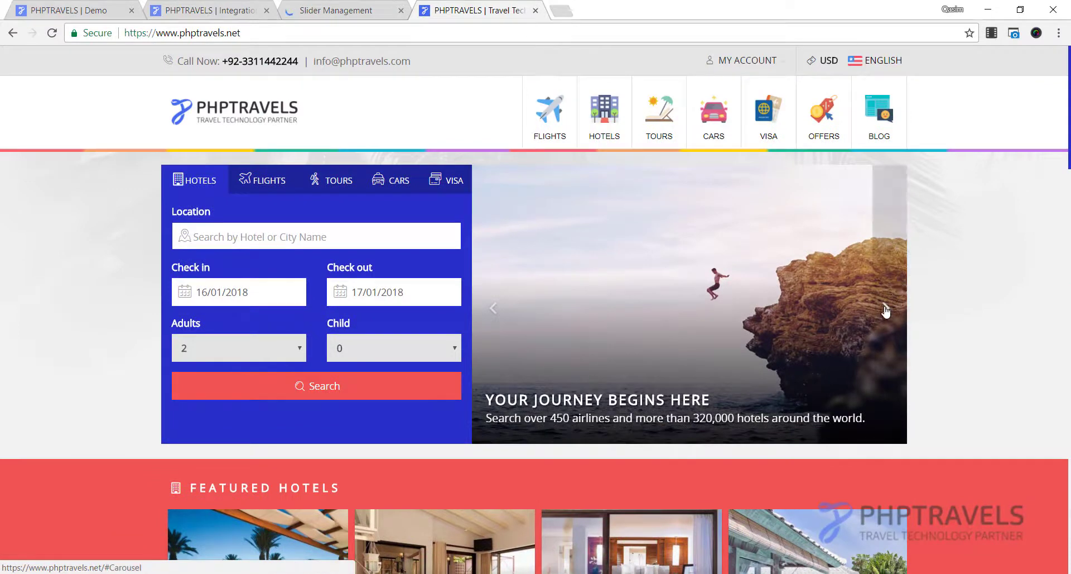
pyautogui.click(886, 308)
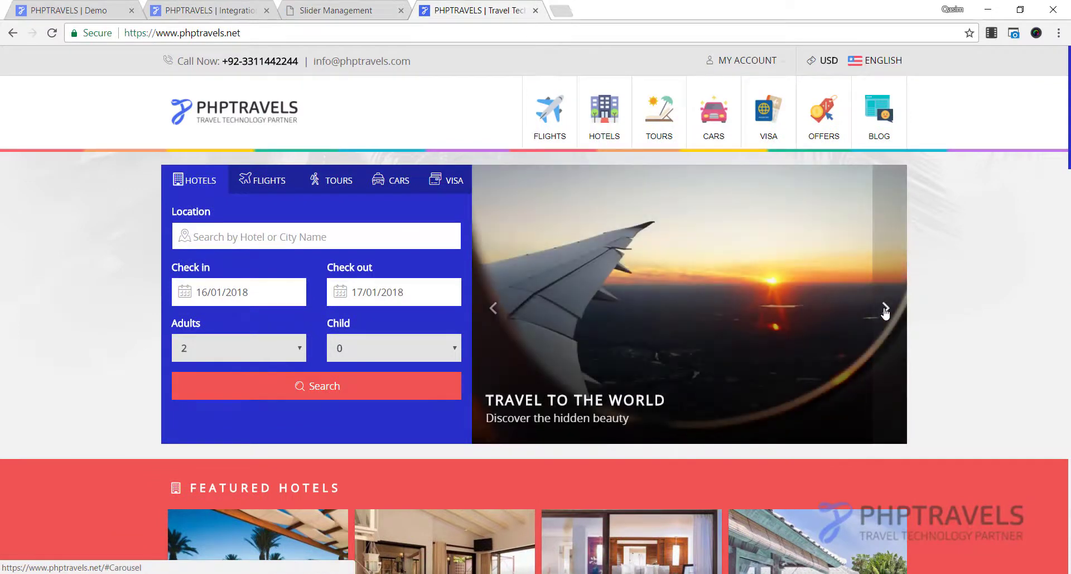
pyautogui.click(886, 308)
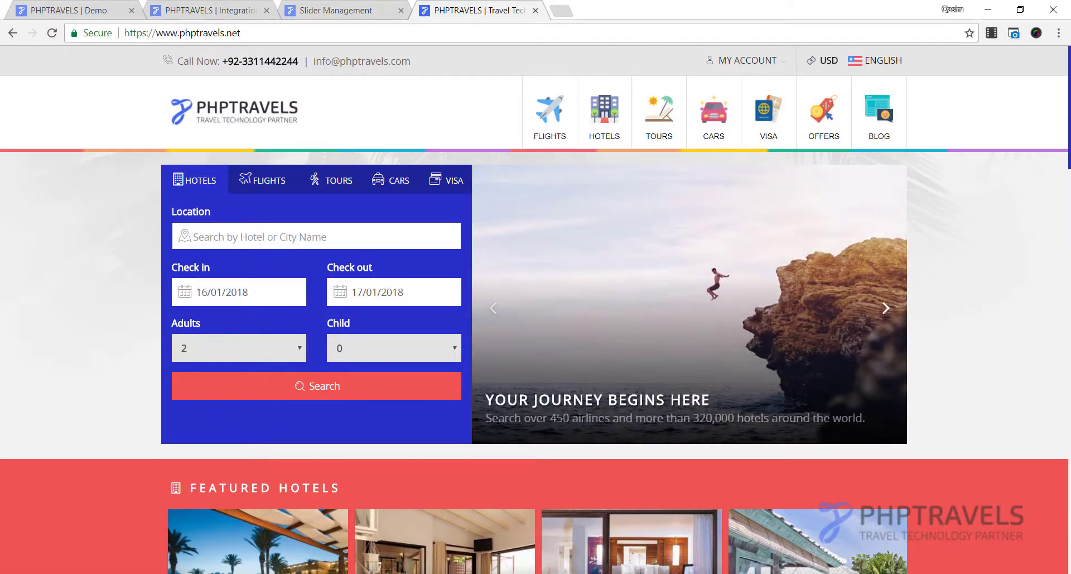
pyautogui.click(352, 7)
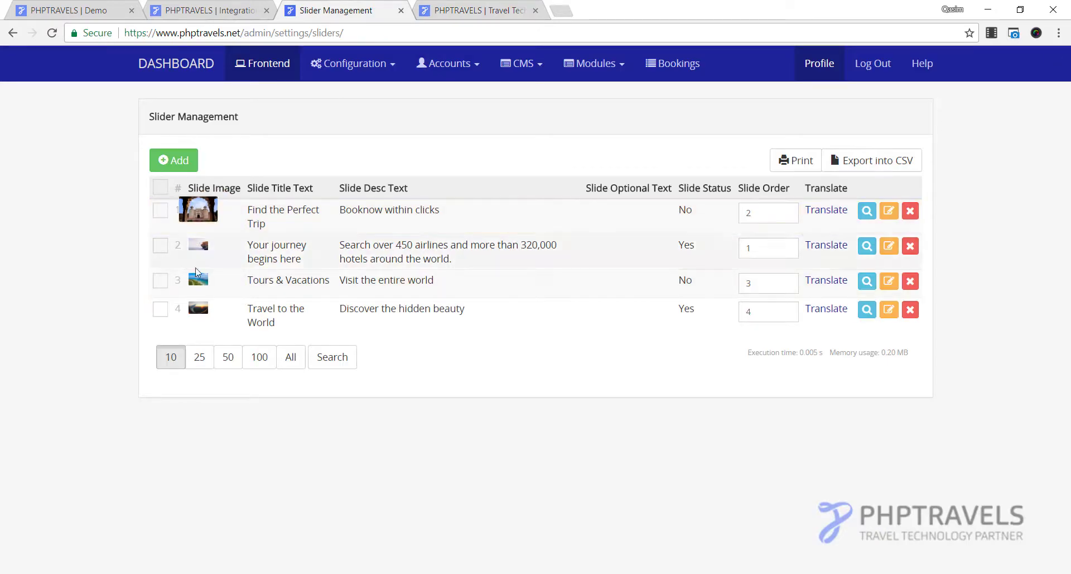
pyautogui.moveTo(198, 308)
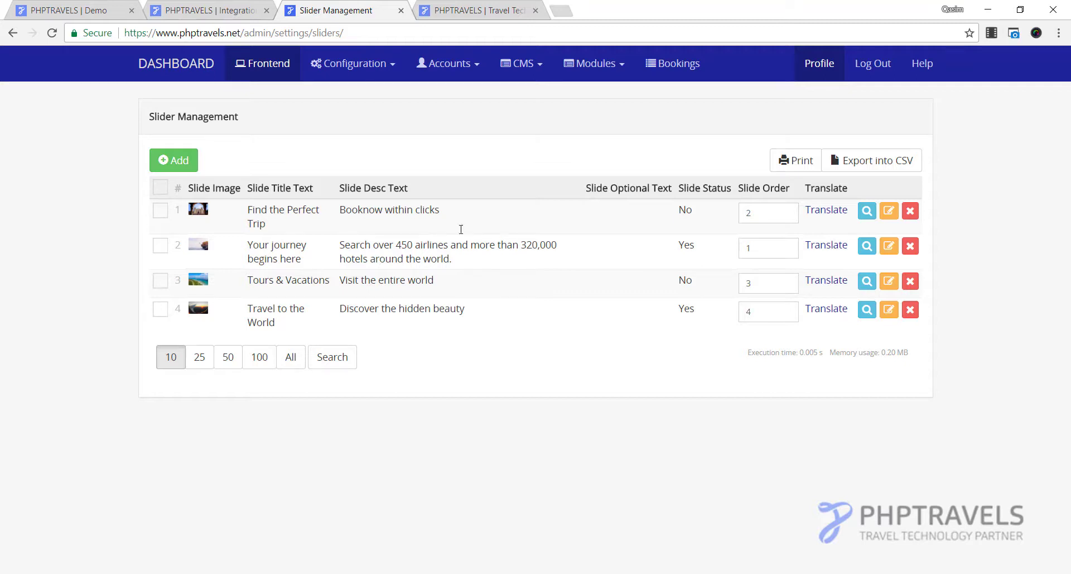
# Step: Open Widgets Management from the configuration options and highlight the tripadvisor footer widget's code
pyautogui.click(384, 63)
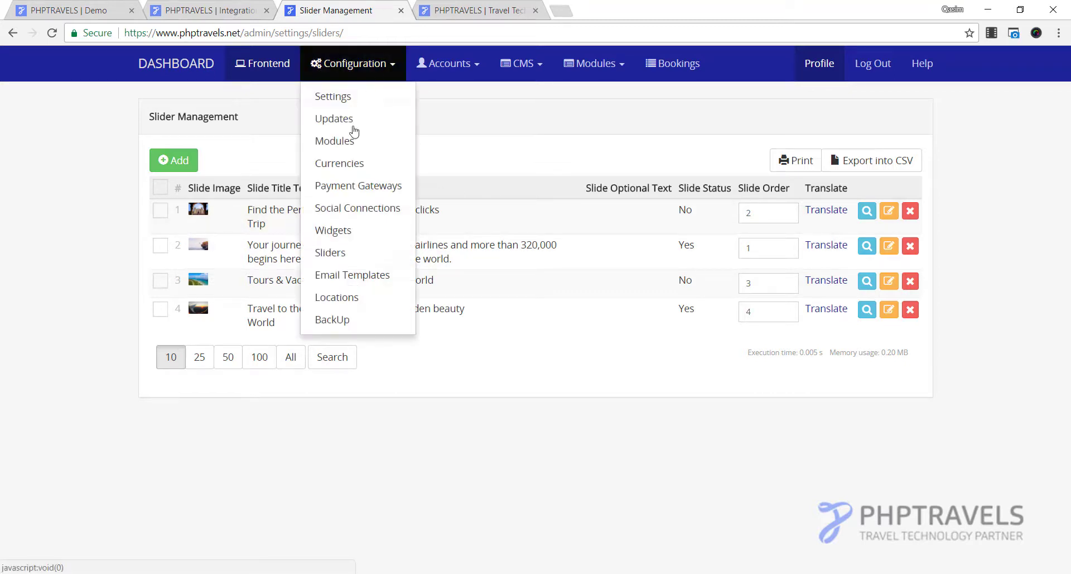
pyautogui.click(342, 236)
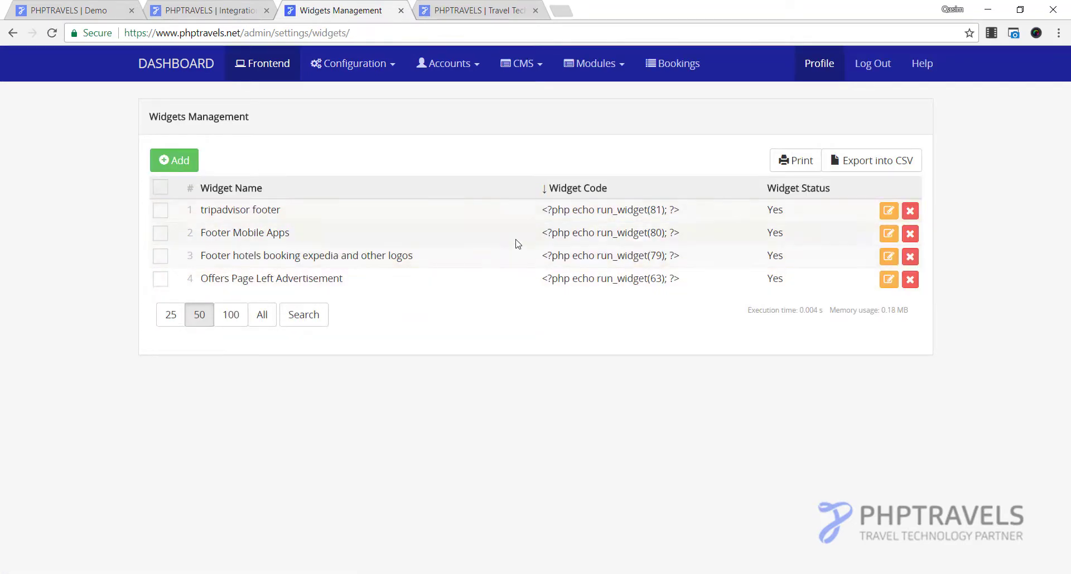
pyautogui.moveTo(546, 212); pyautogui.dragTo(684, 212)
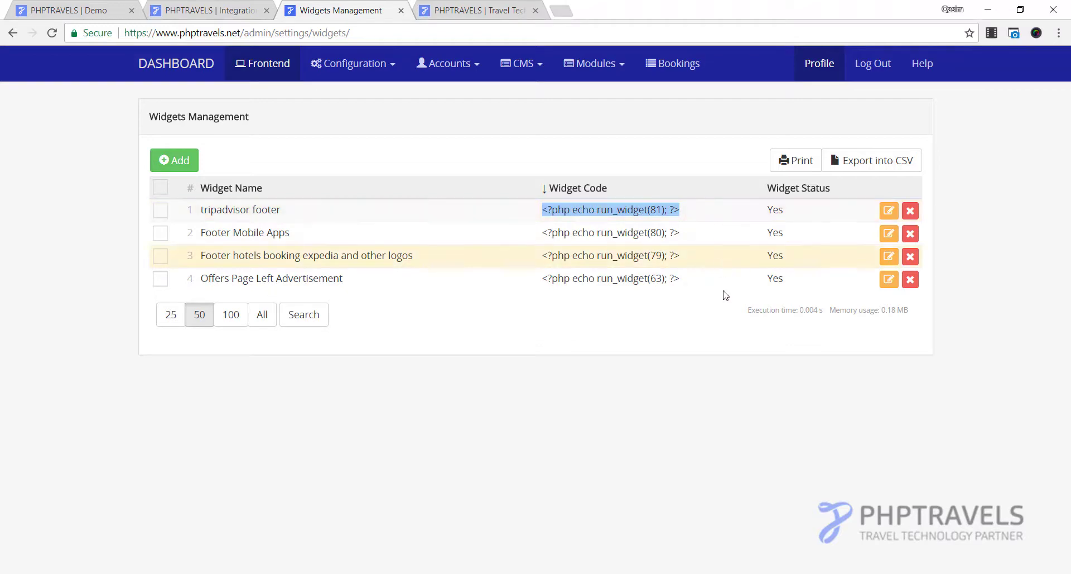
pyautogui.click(644, 329)
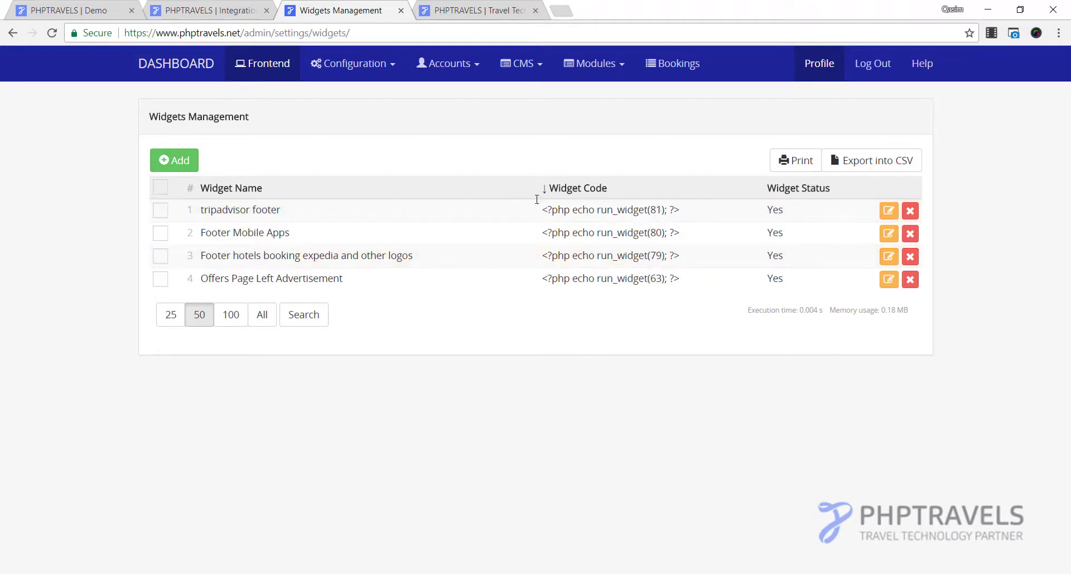
# Step: View the sidebar advertisement widget on the front-end Offers page and return to Widgets Management
pyautogui.click(479, 10)
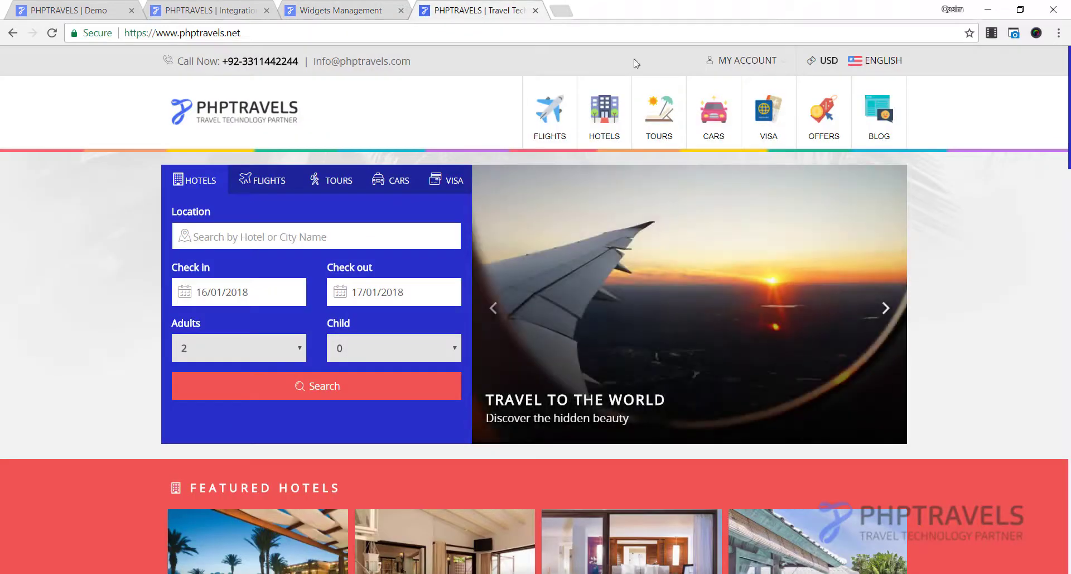
pyautogui.click(821, 115)
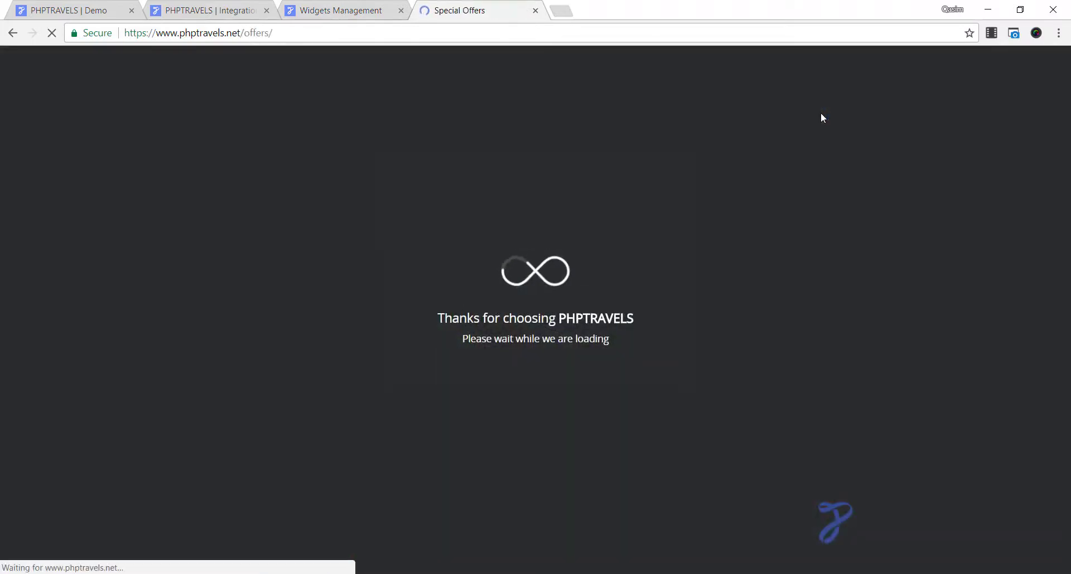
pyautogui.scroll(-2, 219, 229)
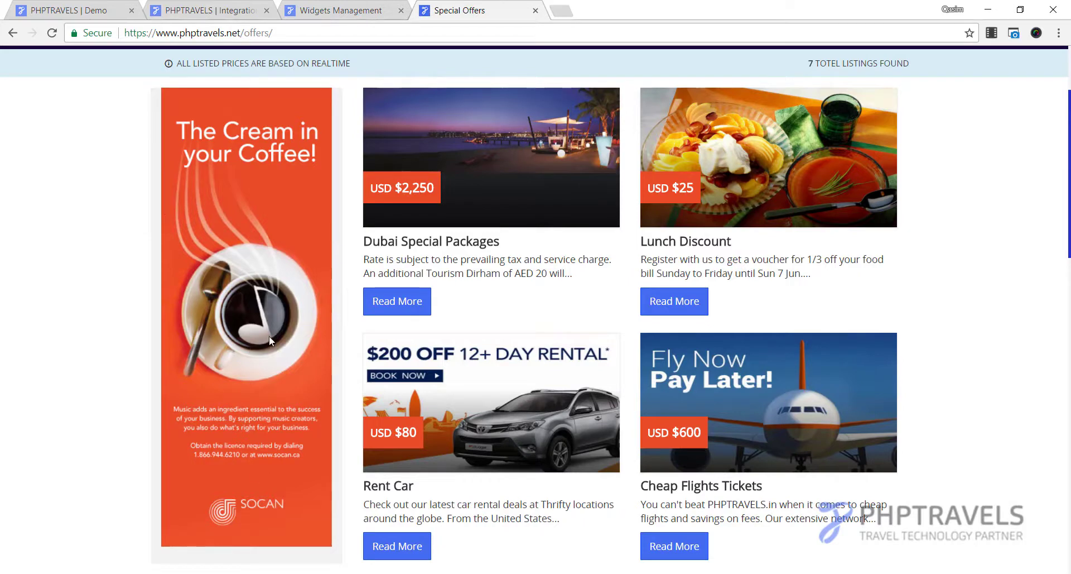
pyautogui.scroll(2, 204, 173)
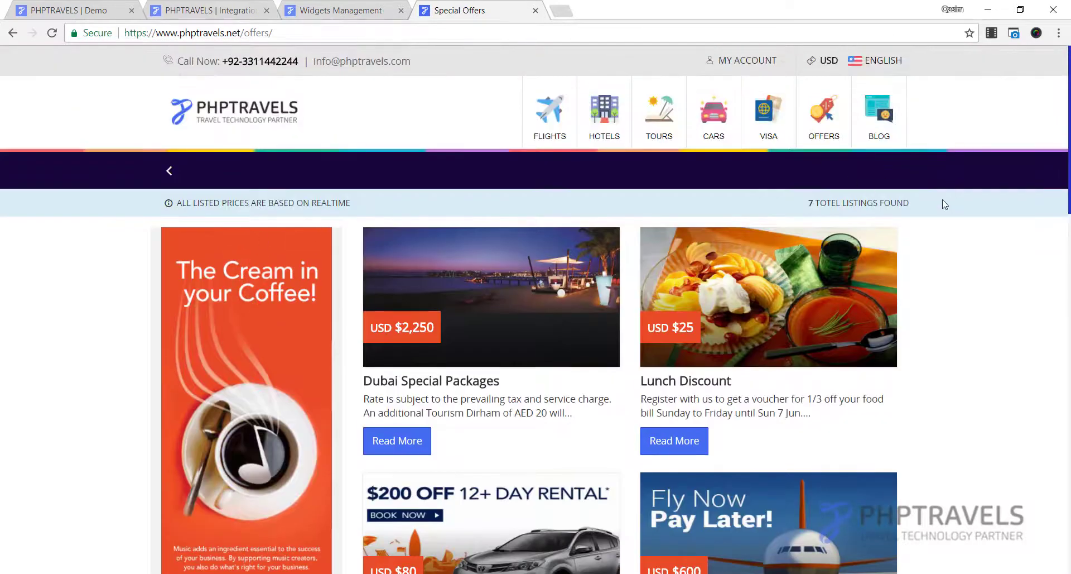
pyautogui.click(341, 6)
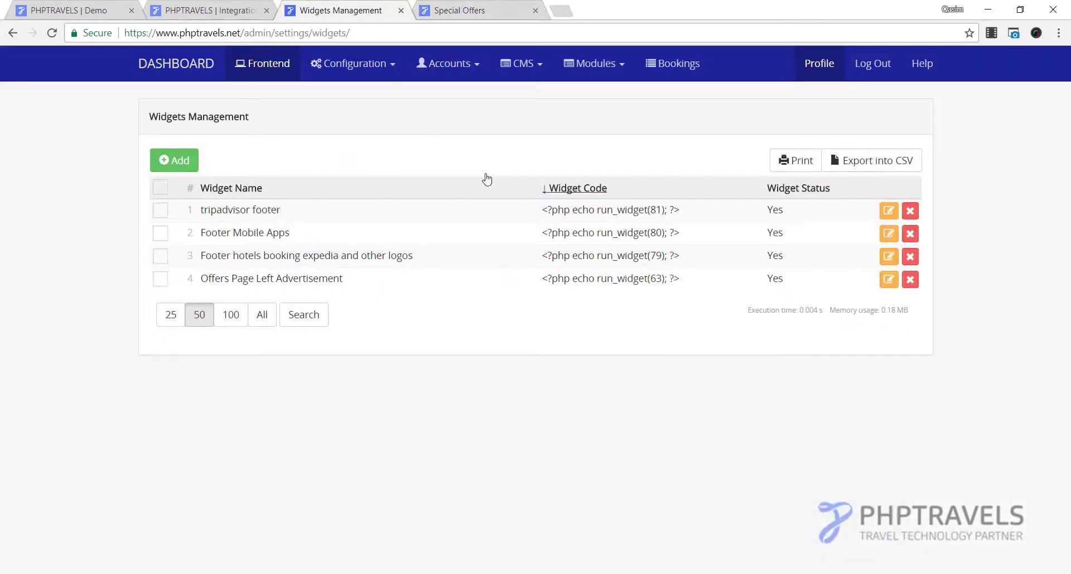
# Step: Open Email Templates from the configuration options and look through the Admin, Supplier and Customer template lists
pyautogui.click(353, 63)
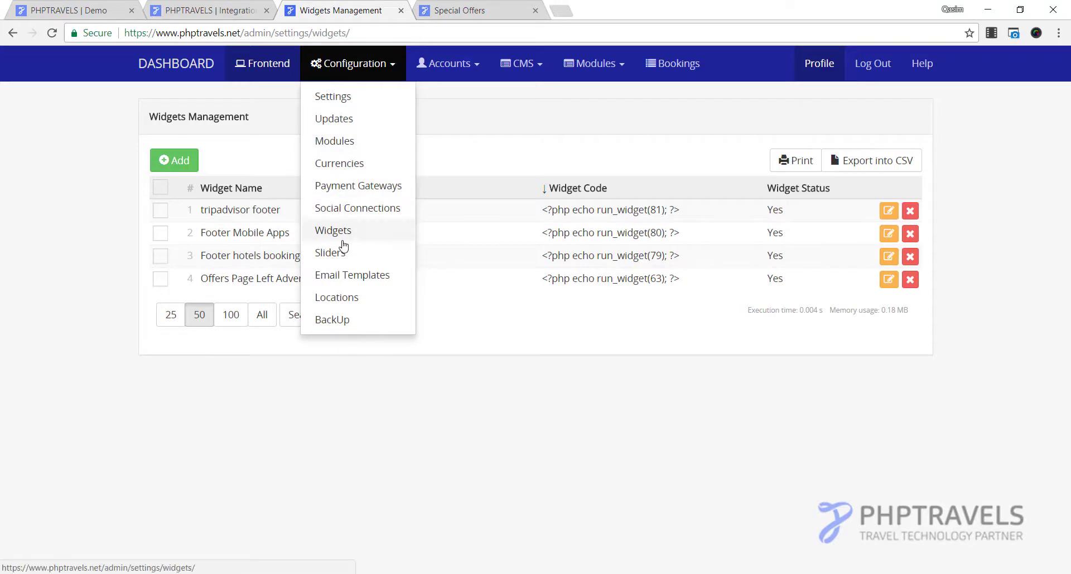
pyautogui.click(340, 274)
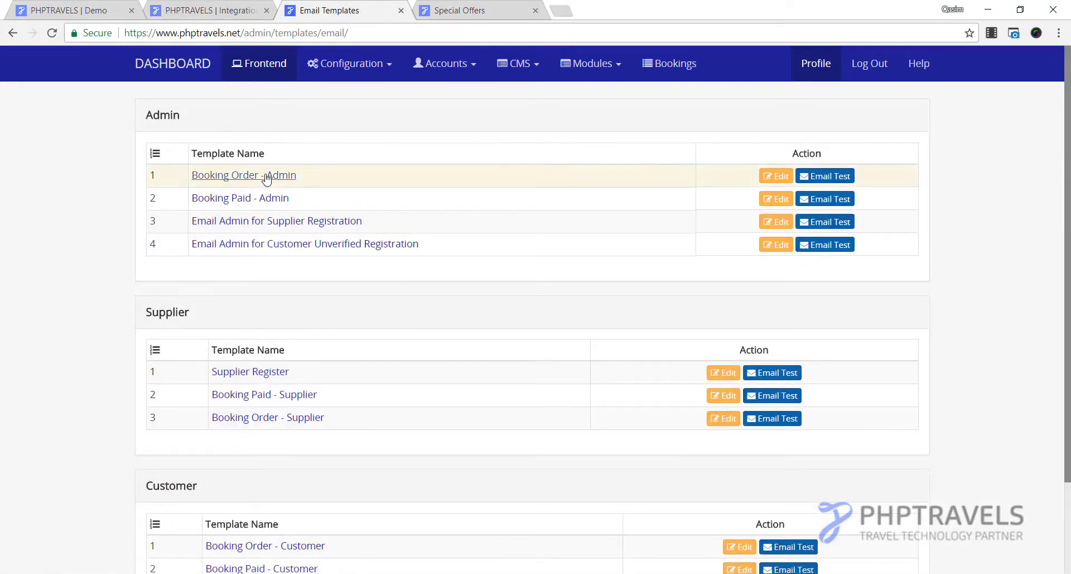
pyautogui.scroll(-2, 276, 243)
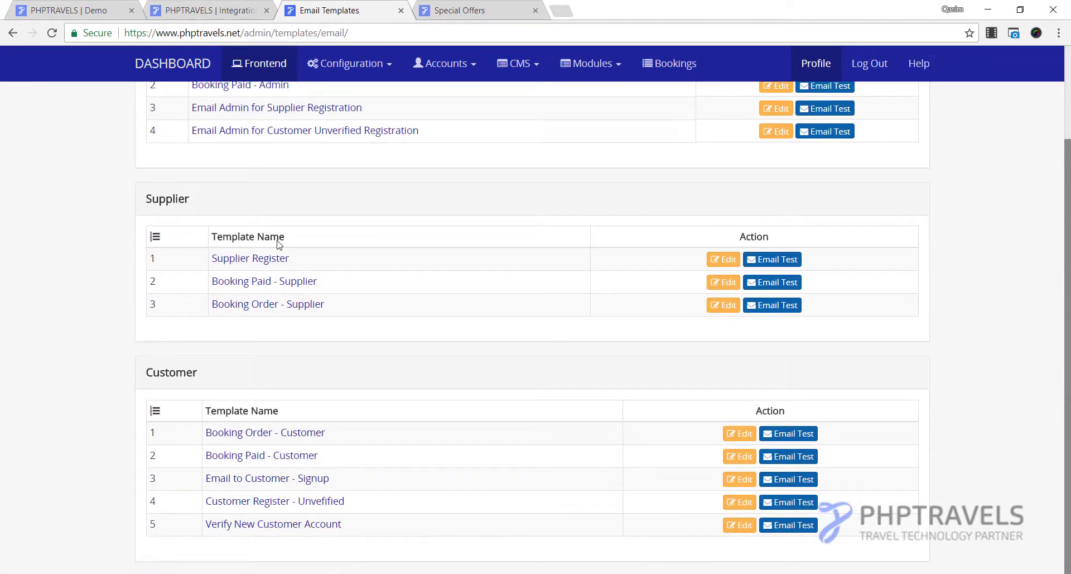
pyautogui.scroll(2, 278, 241)
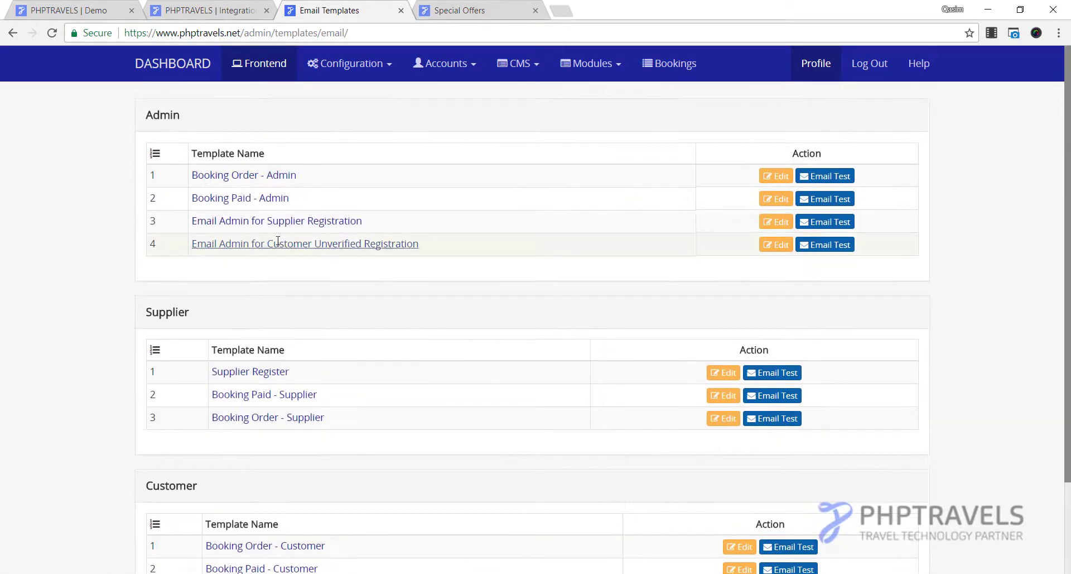
# Step: Open the Booking Order - Admin email template and examine its subject, shortcode variables and email body
pyautogui.click(245, 177)
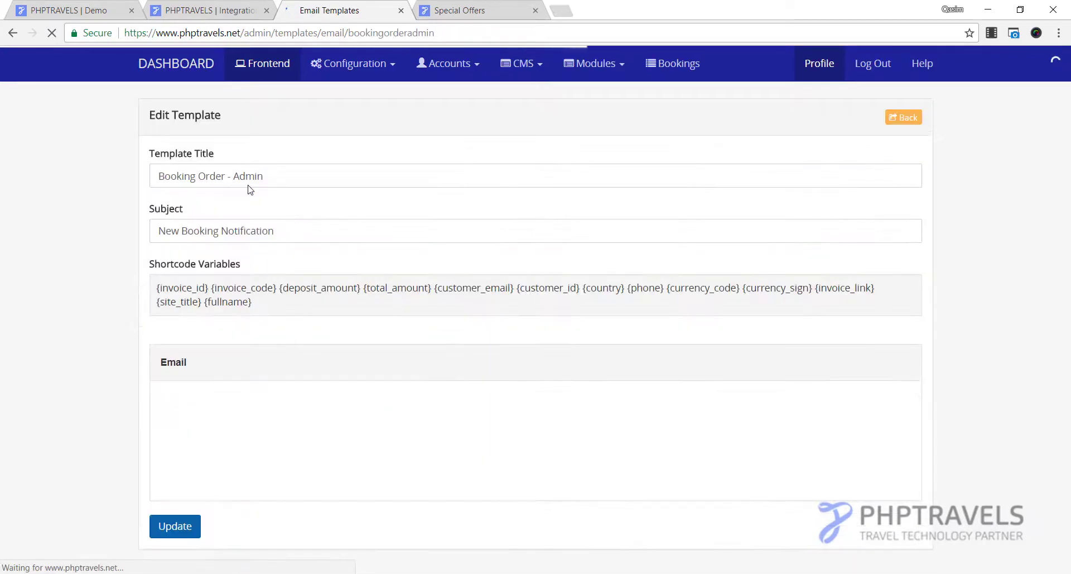
pyautogui.scroll(-2, 109, 211)
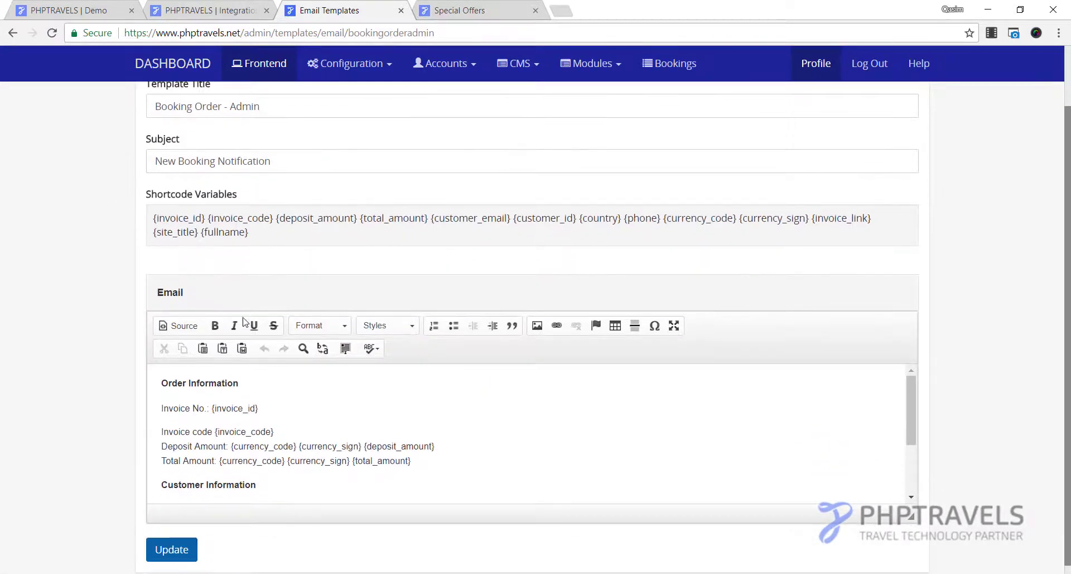
pyautogui.scroll(-3, 249, 382)
pyautogui.scroll(3, 248, 381)
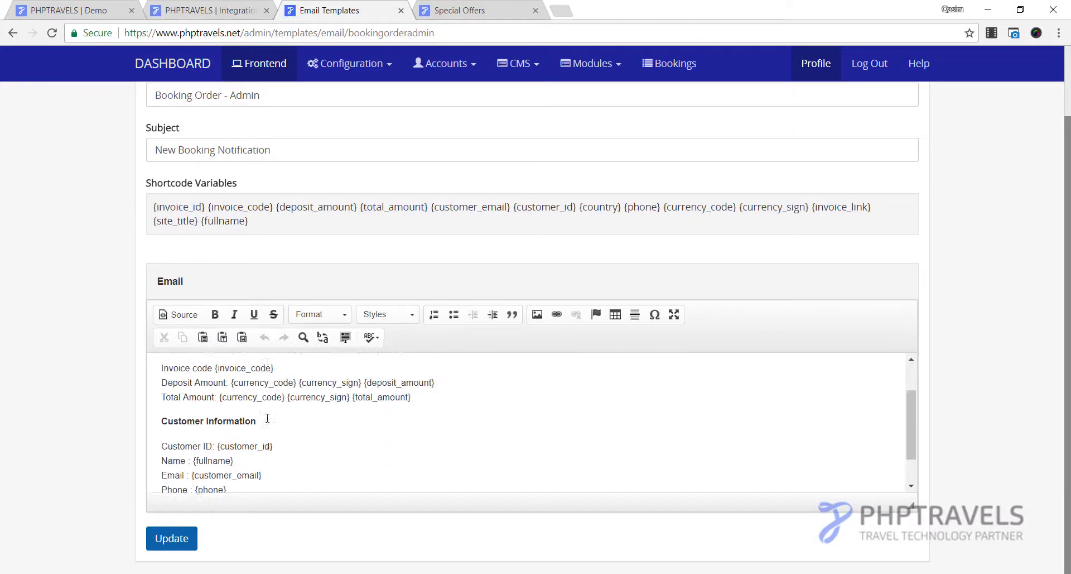
pyautogui.scroll(2, 266, 419)
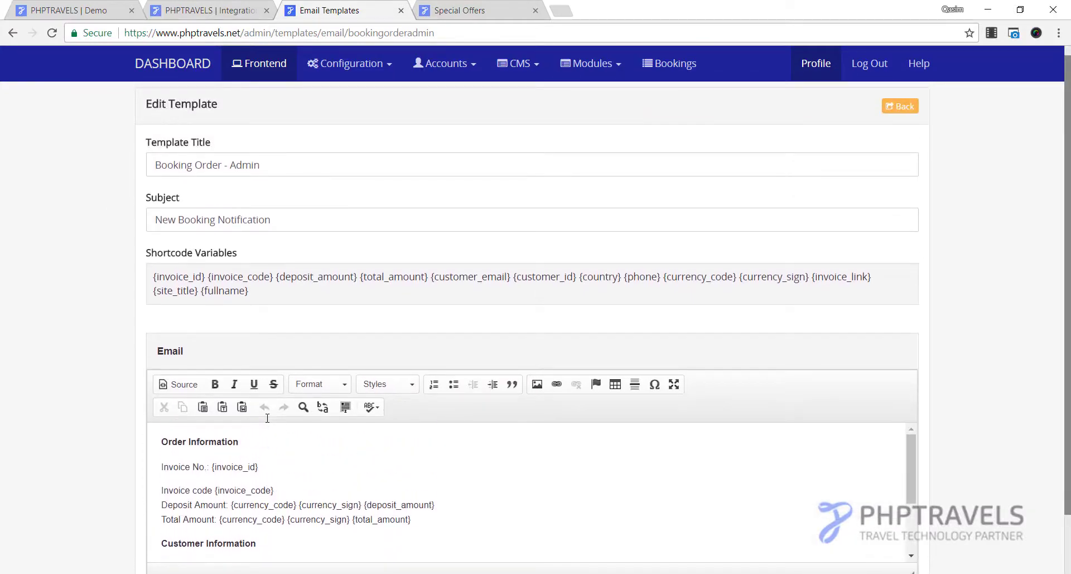
# Step: Open the Locations settings from the configuration options and bring up the Add Location form
pyautogui.click(371, 64)
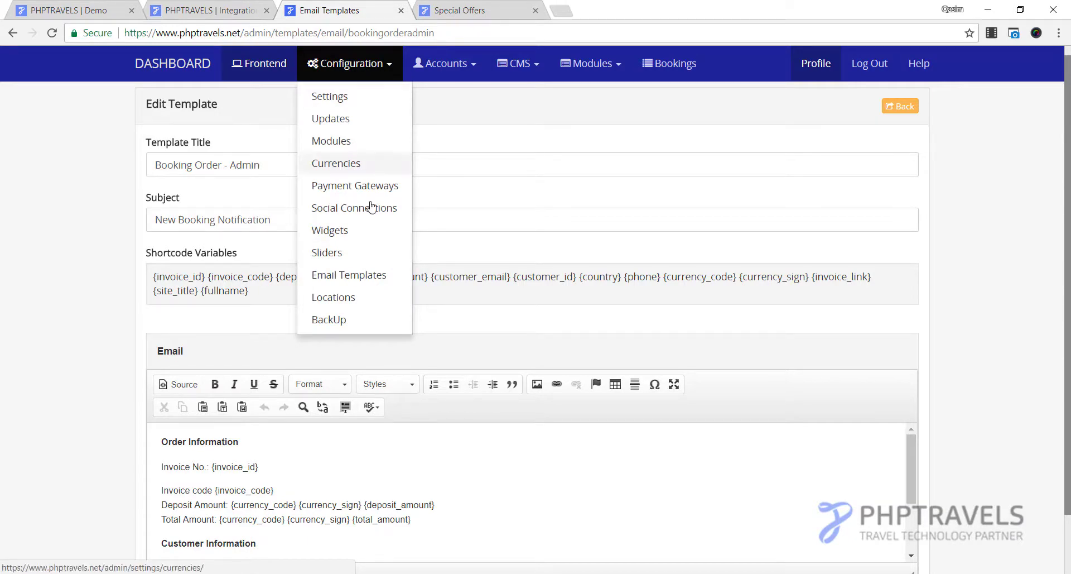
pyautogui.click(337, 302)
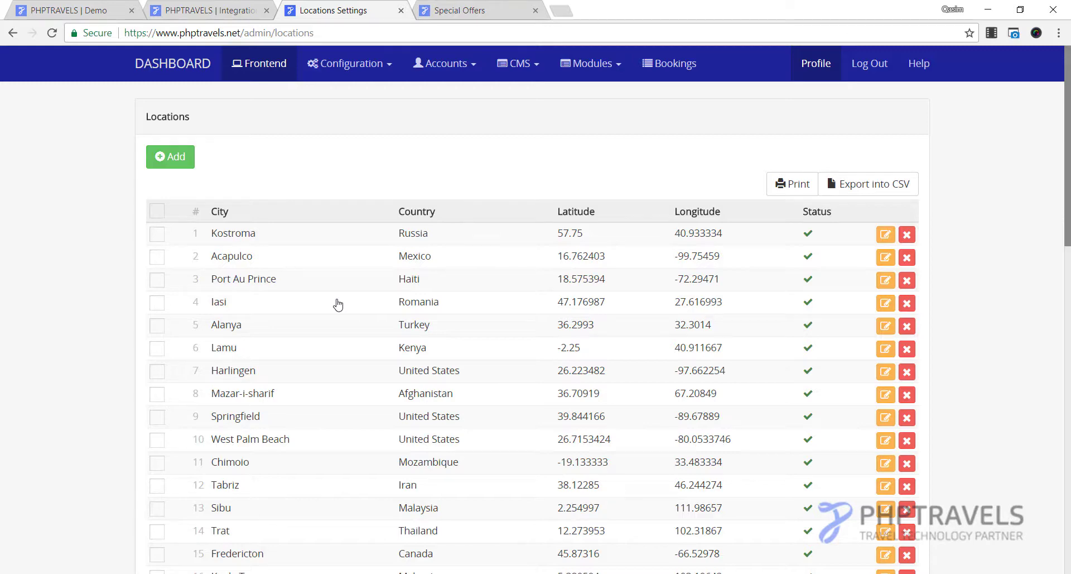
pyautogui.click(170, 157)
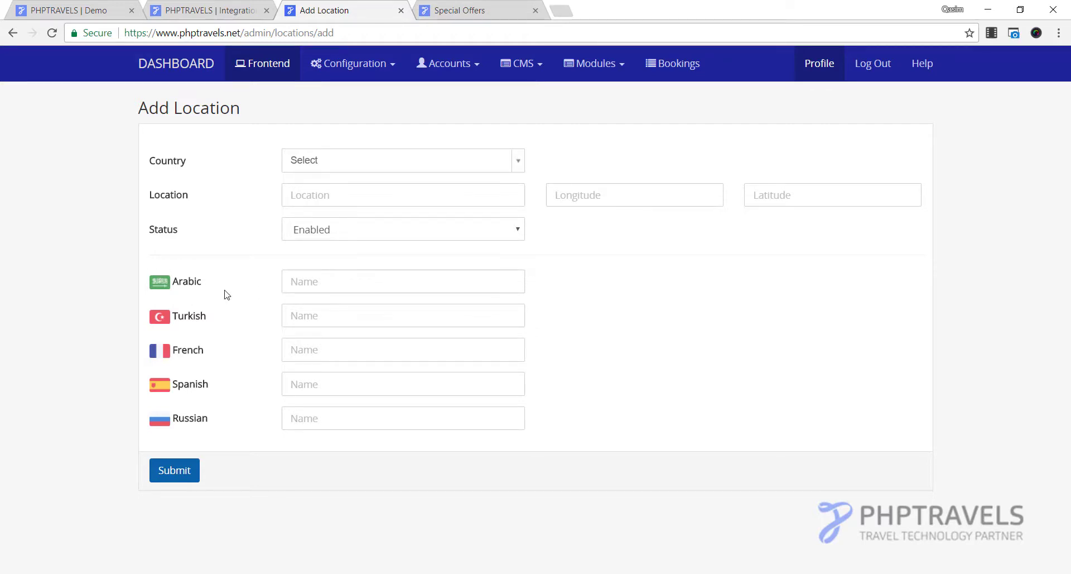
# Step: Open the BackUp page from the configuration options
pyautogui.click(370, 65)
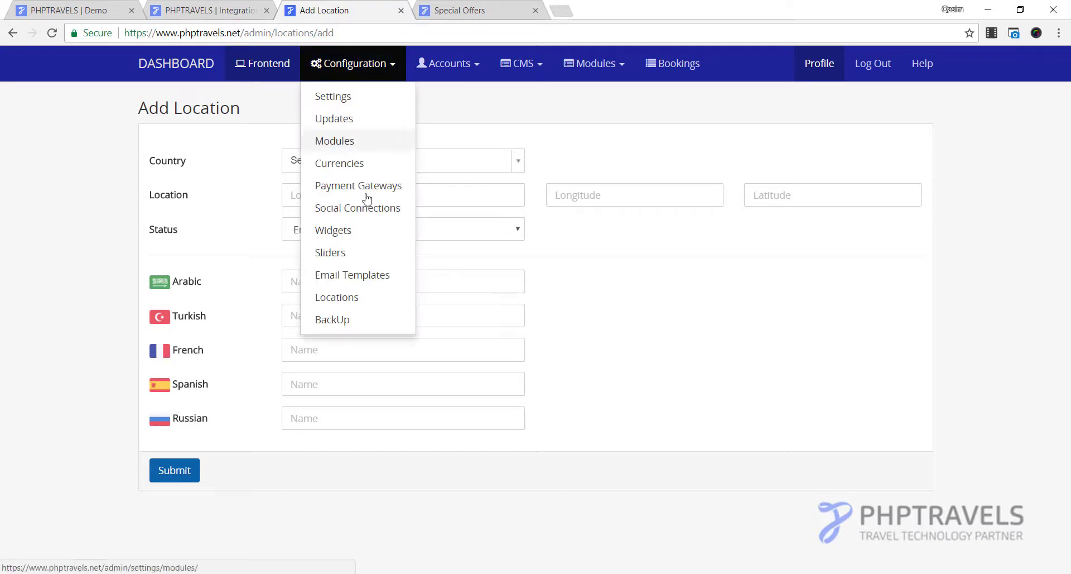
pyautogui.click(346, 321)
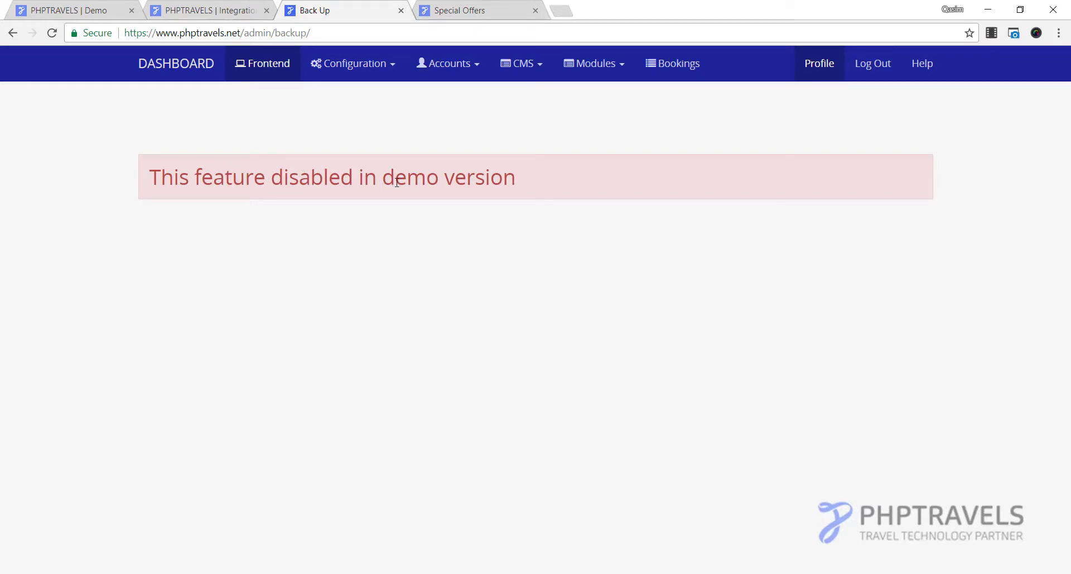
# Step: Open the Admins Management page from the account options
pyautogui.click(367, 77)
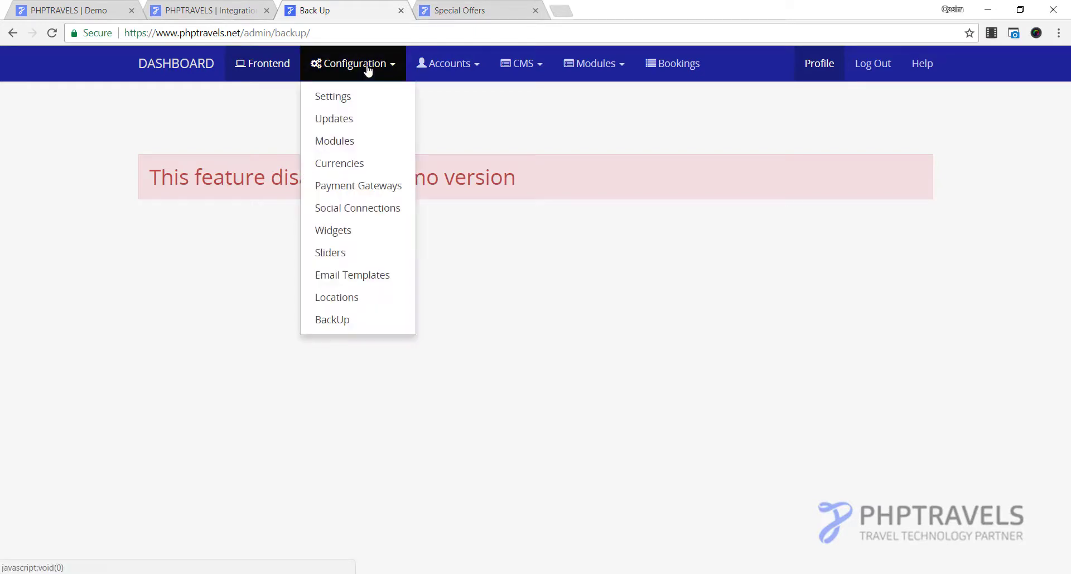
pyautogui.click(445, 66)
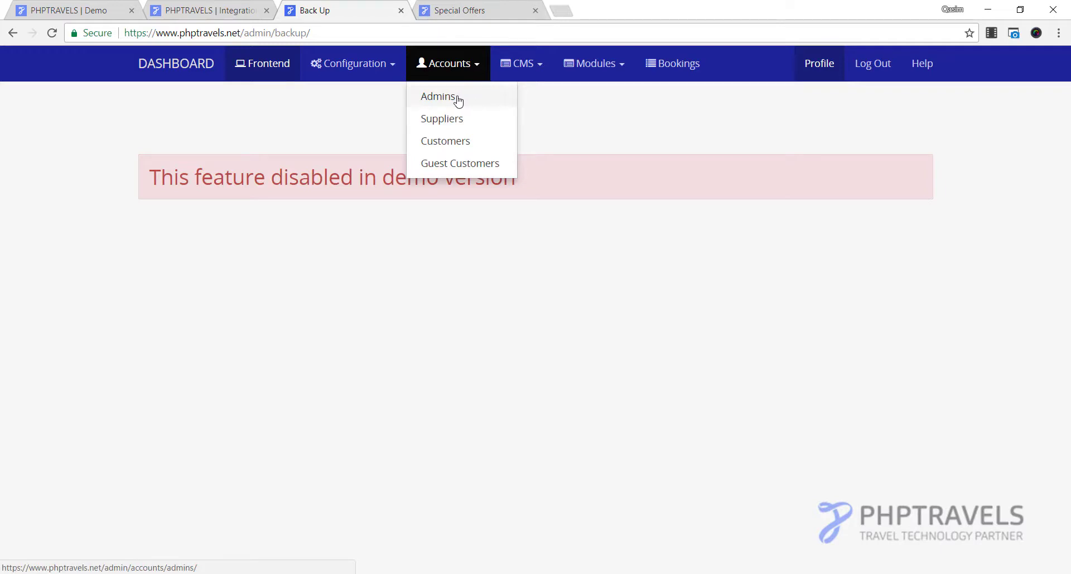
pyautogui.click(438, 96)
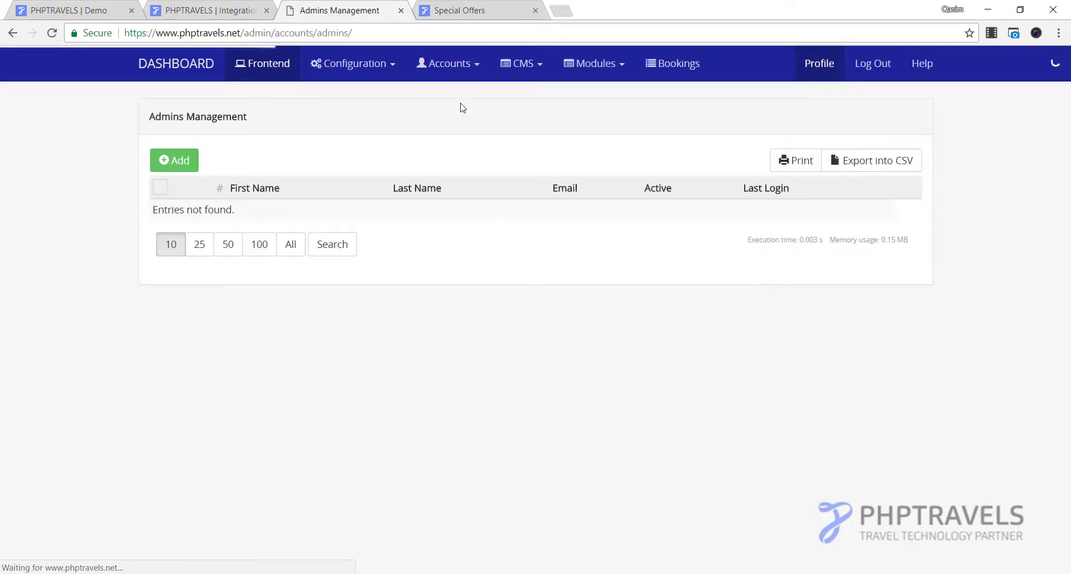
# Step: View the Suppliers Management list from the account options and open the Customers list
pyautogui.click(451, 77)
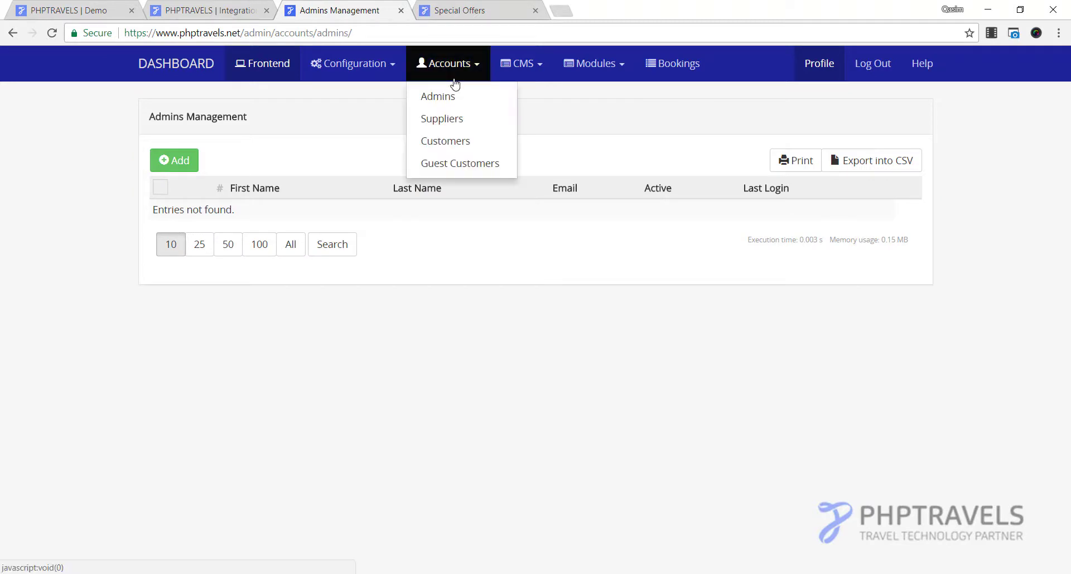
pyautogui.click(452, 120)
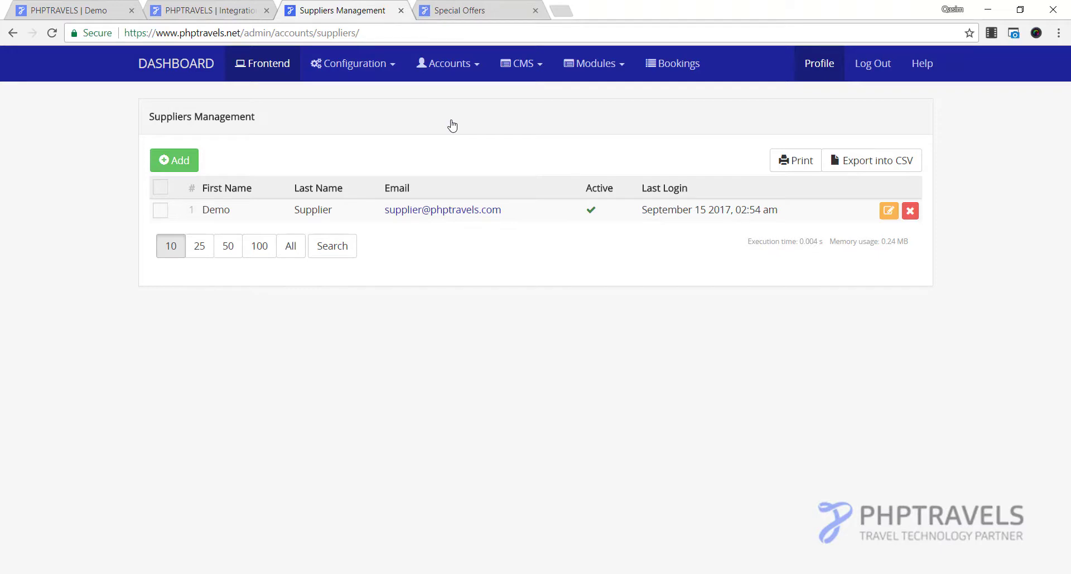
pyautogui.click(426, 70)
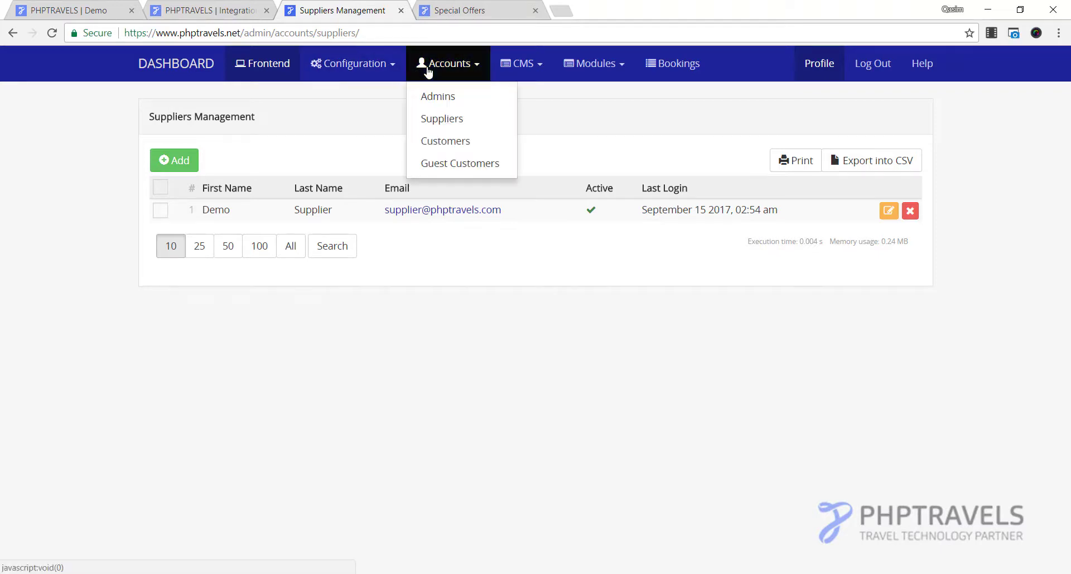
pyautogui.click(464, 146)
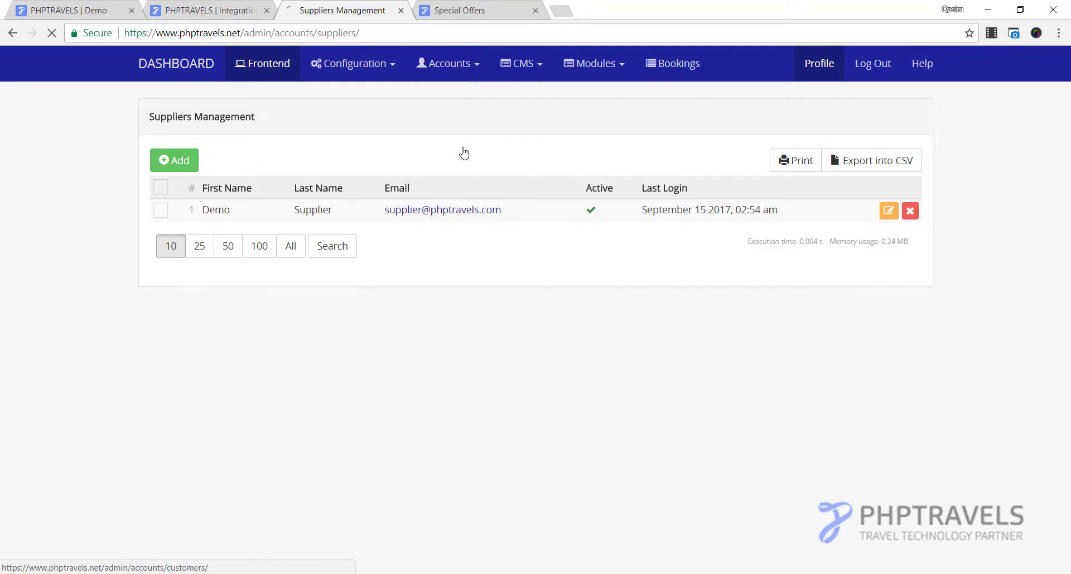
# Step: On the front-end site, look over the customer Sign Up form and open the Login page from the account options
pyautogui.click(469, 7)
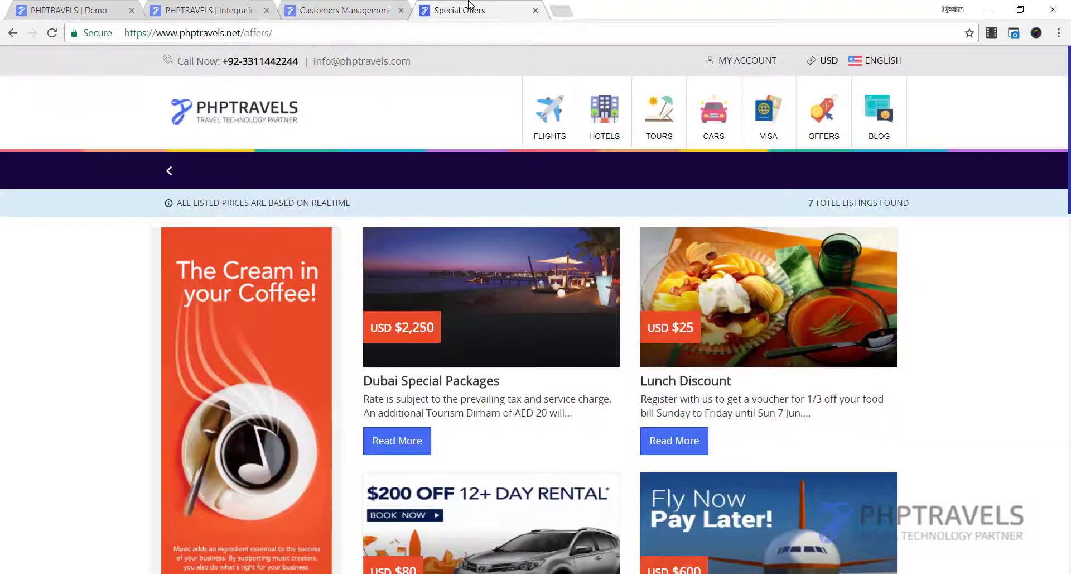
pyautogui.click(737, 55)
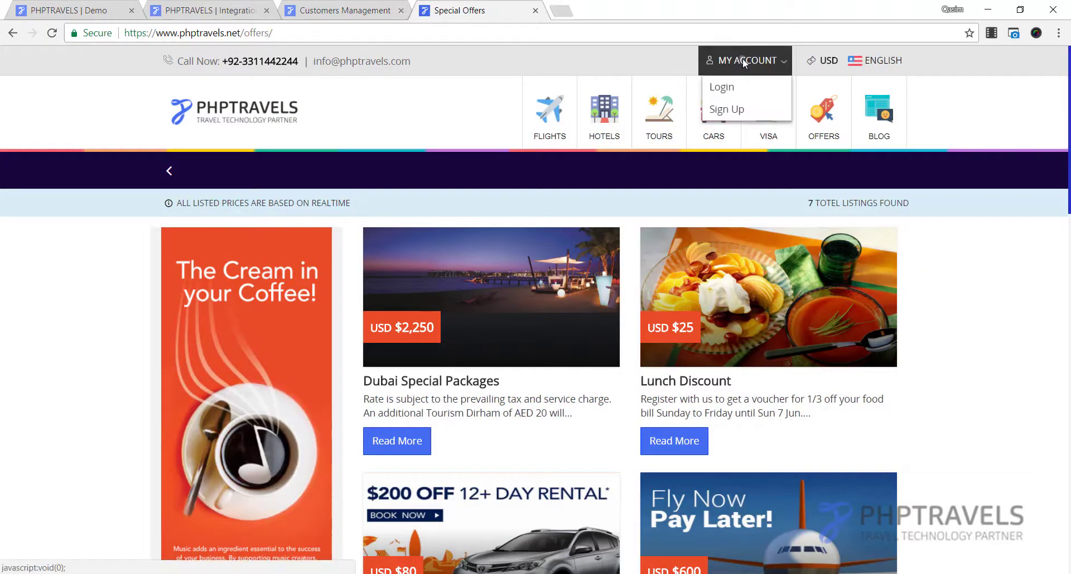
pyautogui.click(728, 106)
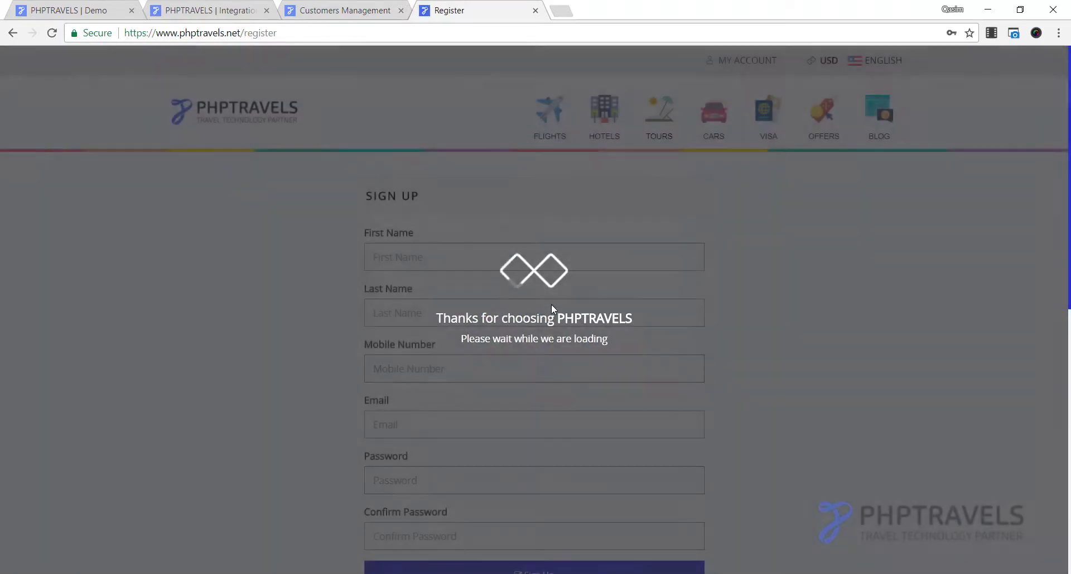
pyautogui.scroll(-3, 460, 262)
pyautogui.scroll(3, 459, 265)
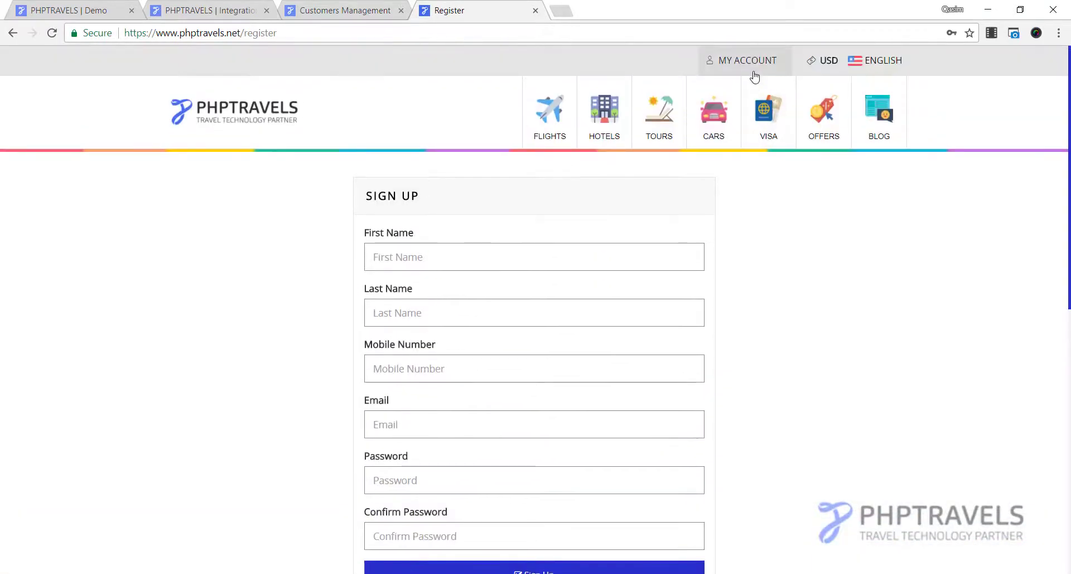
pyautogui.click(750, 62)
pyautogui.click(748, 86)
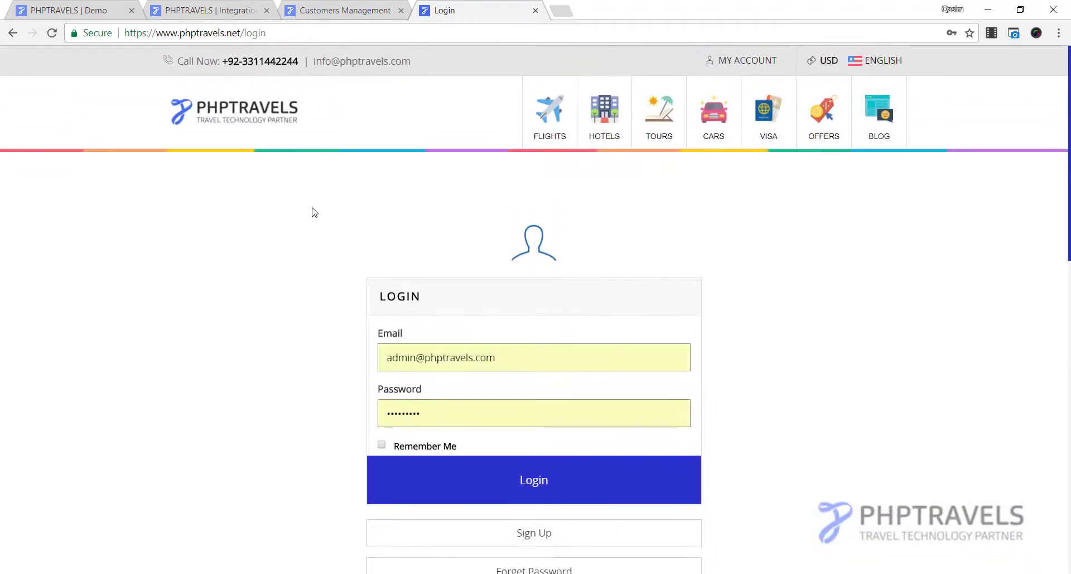
# Step: Return to the admin back-end's Customers Management page and open the Guest Customers list
pyautogui.click(343, 6)
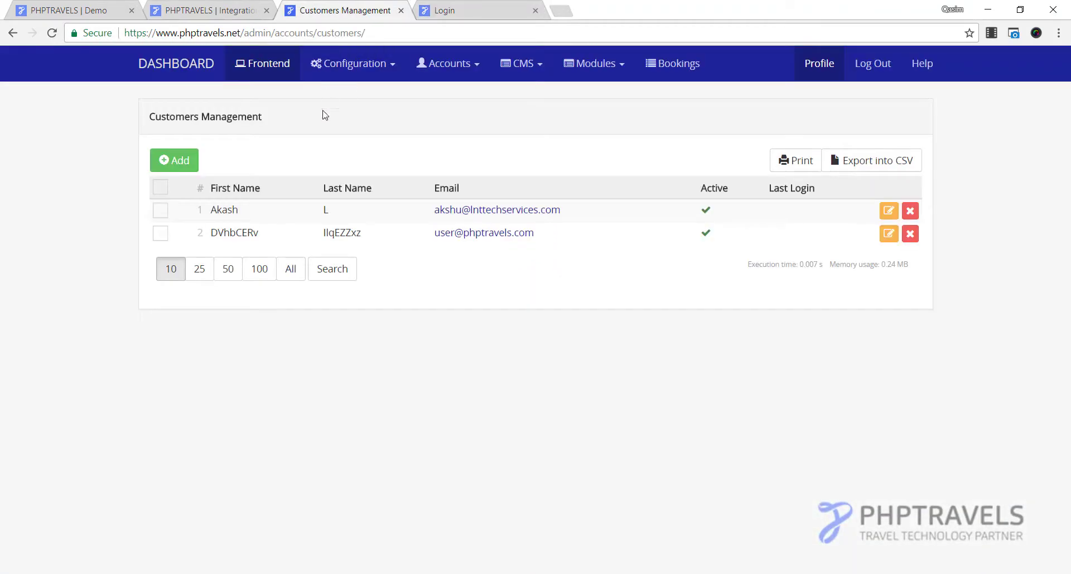
pyautogui.moveTo(444, 64)
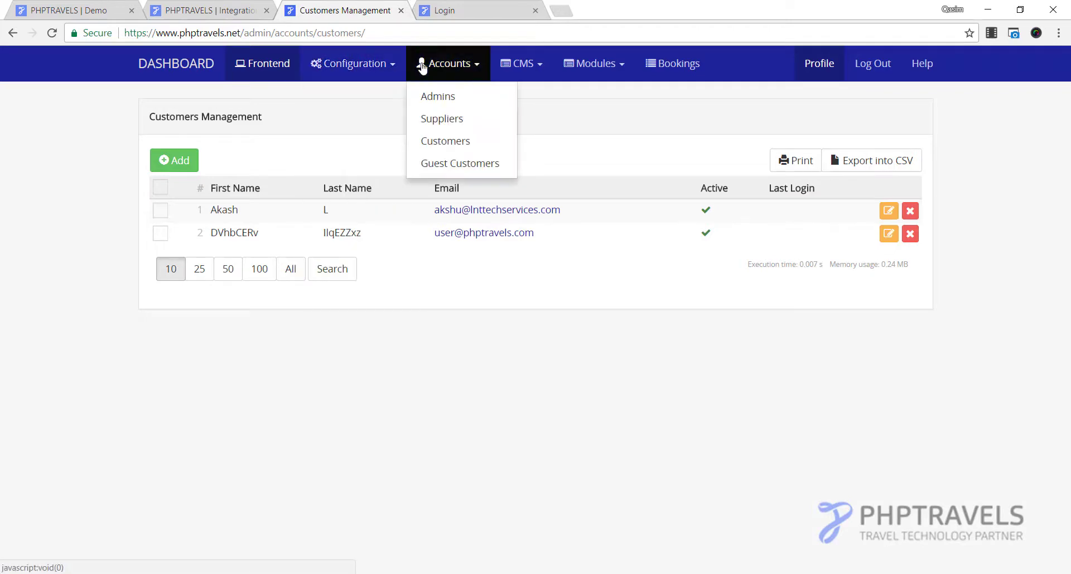
pyautogui.click(441, 168)
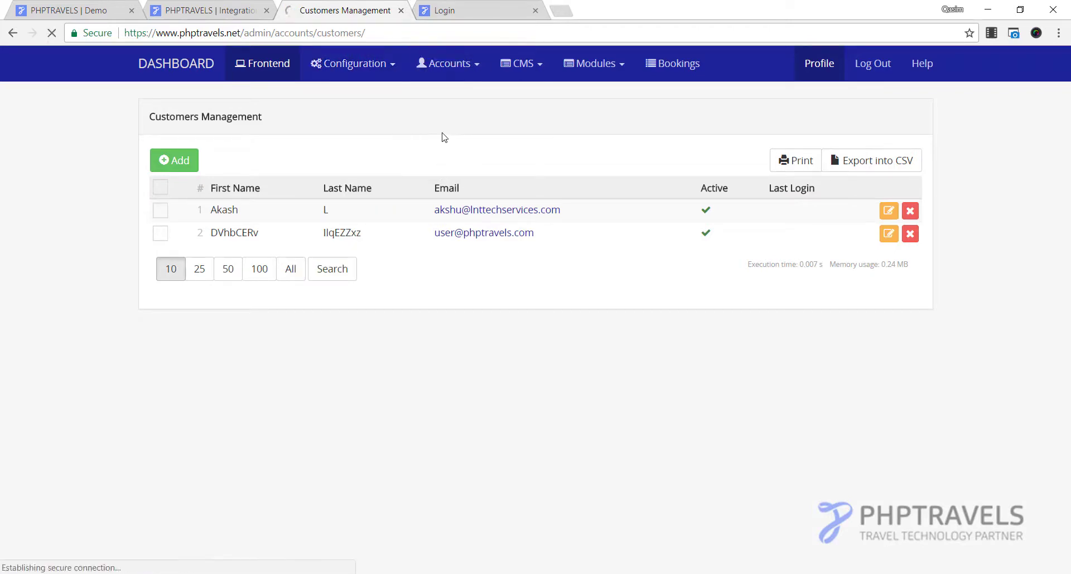
# Step: On the front-end site, open Rendezvous Hotels from the hotel listings and start booking its Superior Double room
pyautogui.click(465, 4)
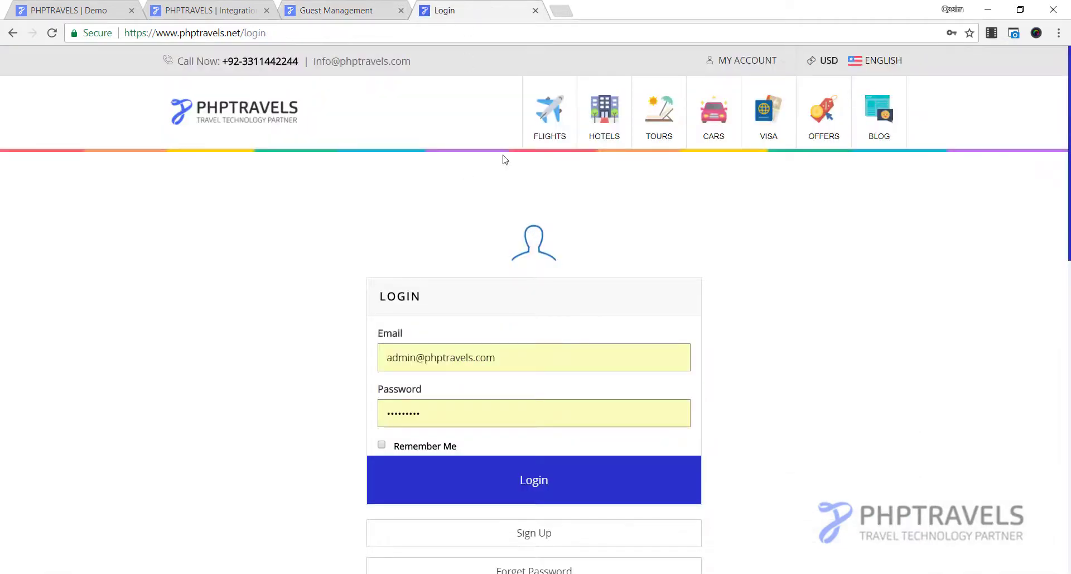
pyautogui.click(583, 127)
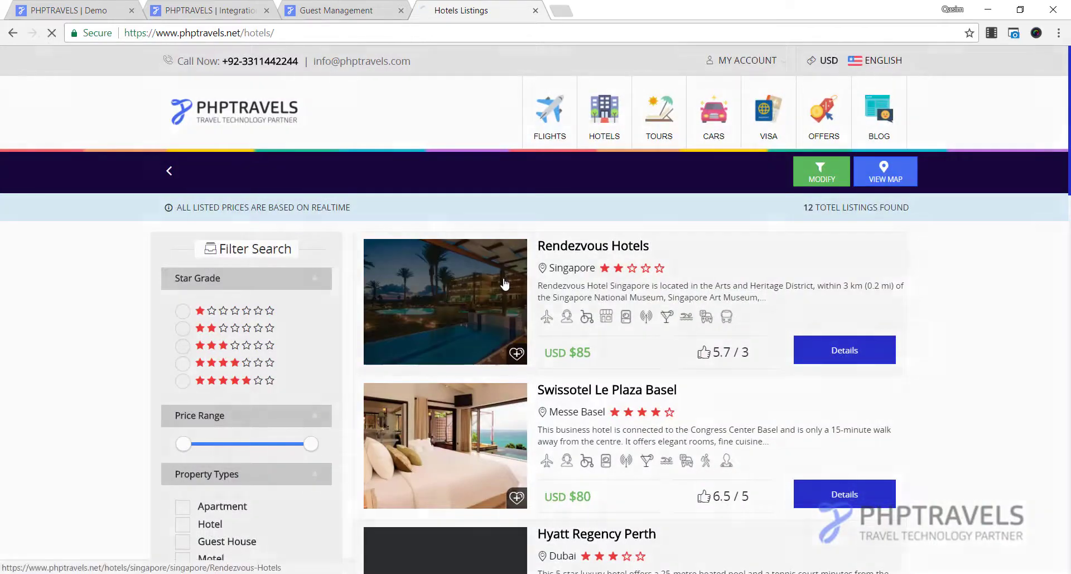
pyautogui.click(504, 284)
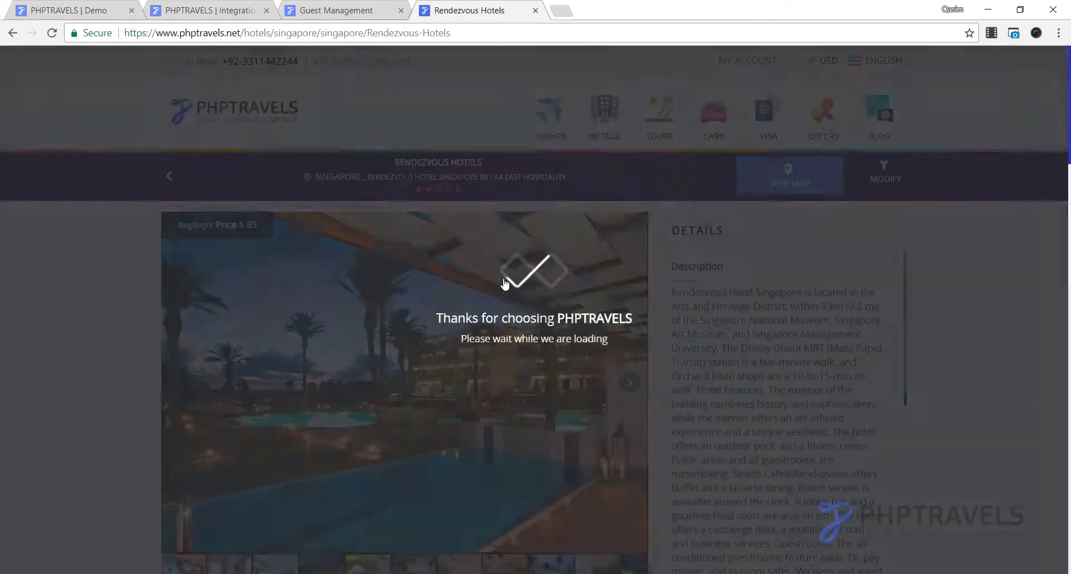
pyautogui.scroll(-6, 899, 275)
pyautogui.scroll(-8, 932, 289)
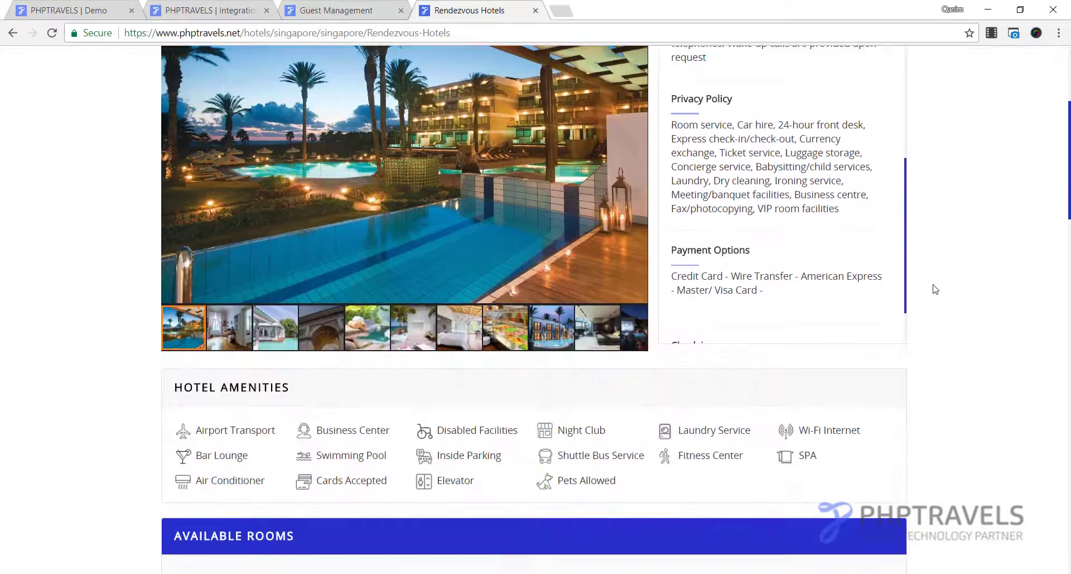
pyautogui.scroll(-3, 906, 305)
pyautogui.click(781, 375)
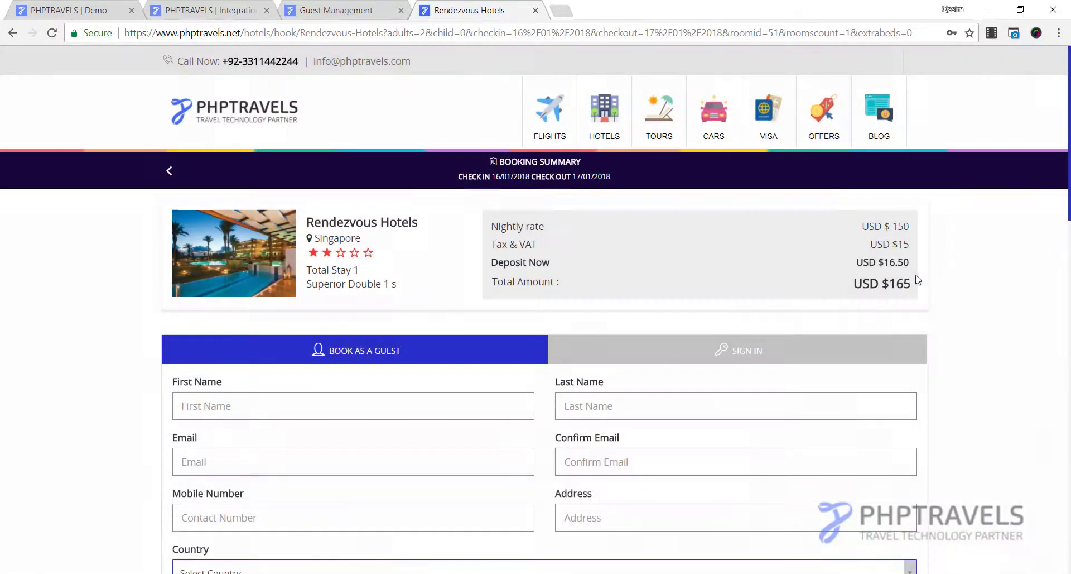
# Step: Compare the Sign In and Book as a Guest options on the Rendezvous Hotels booking form
pyautogui.scroll(-4, 983, 289)
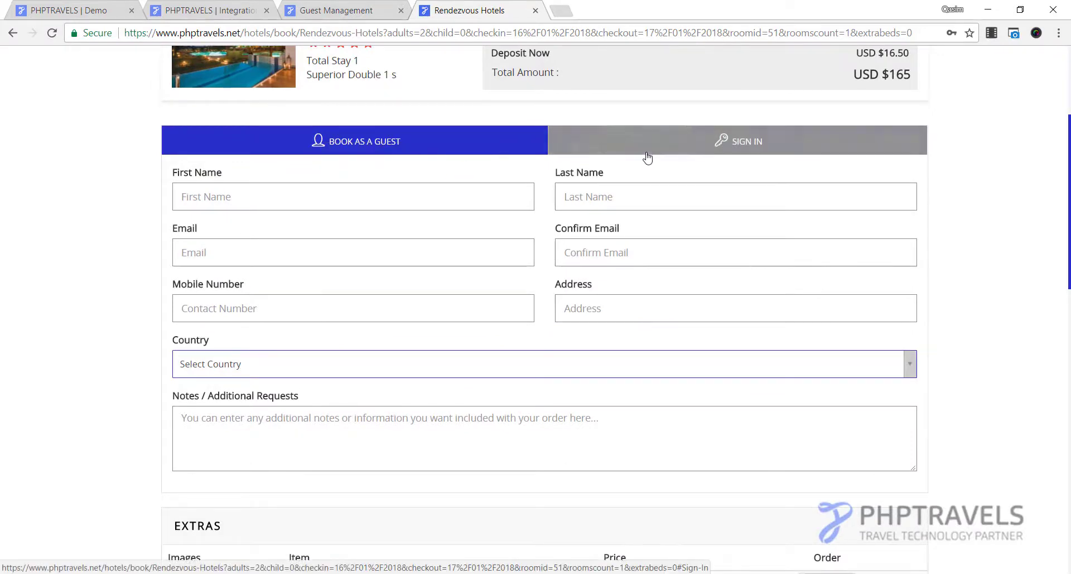
pyautogui.click(685, 157)
pyautogui.click(385, 144)
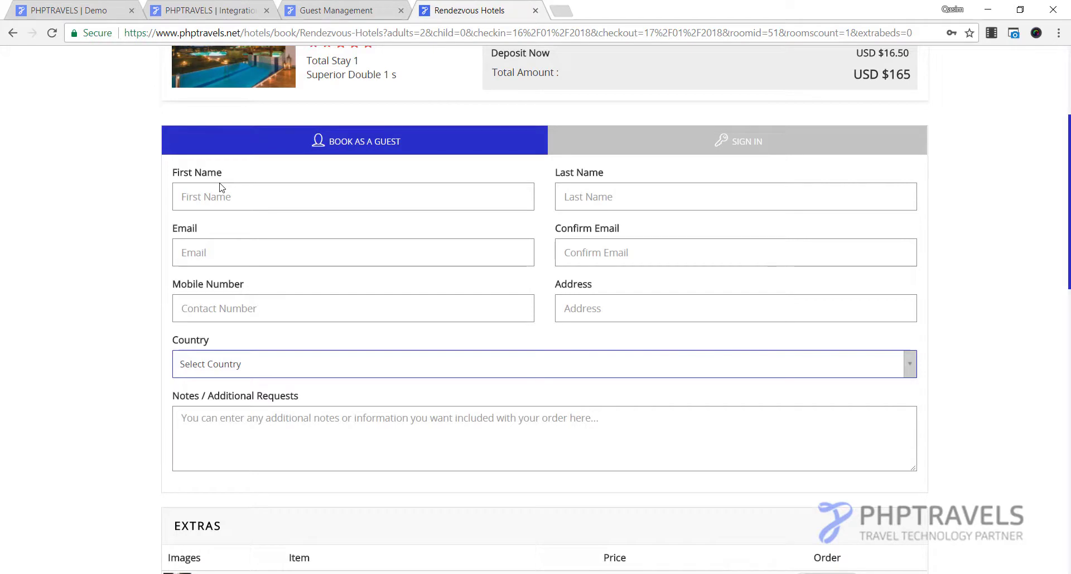
pyautogui.scroll(3, 229, 167)
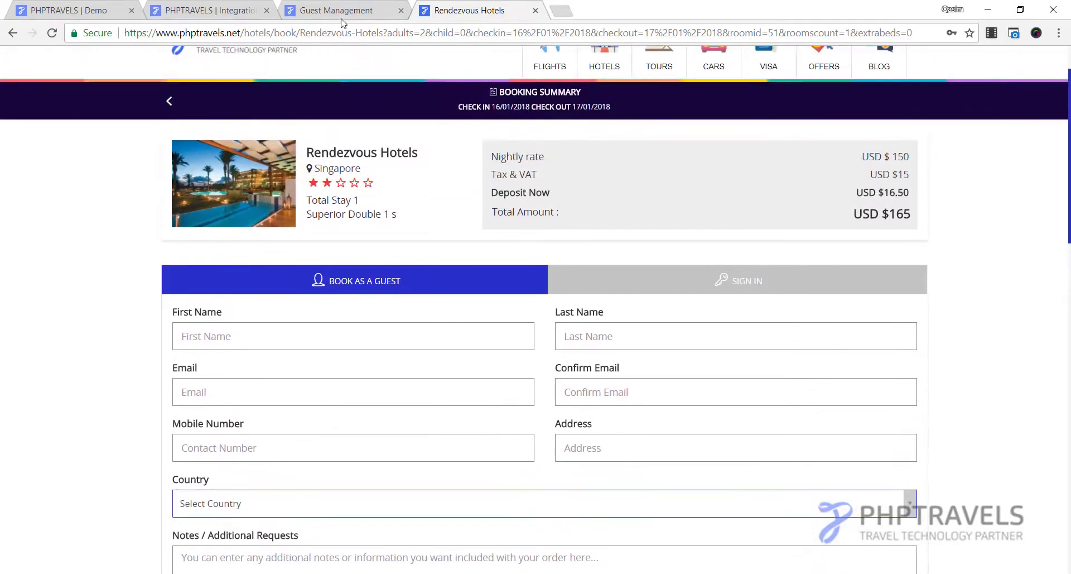
# Step: Return to the admin back-end and look through the Guest Management list
pyautogui.click(341, 17)
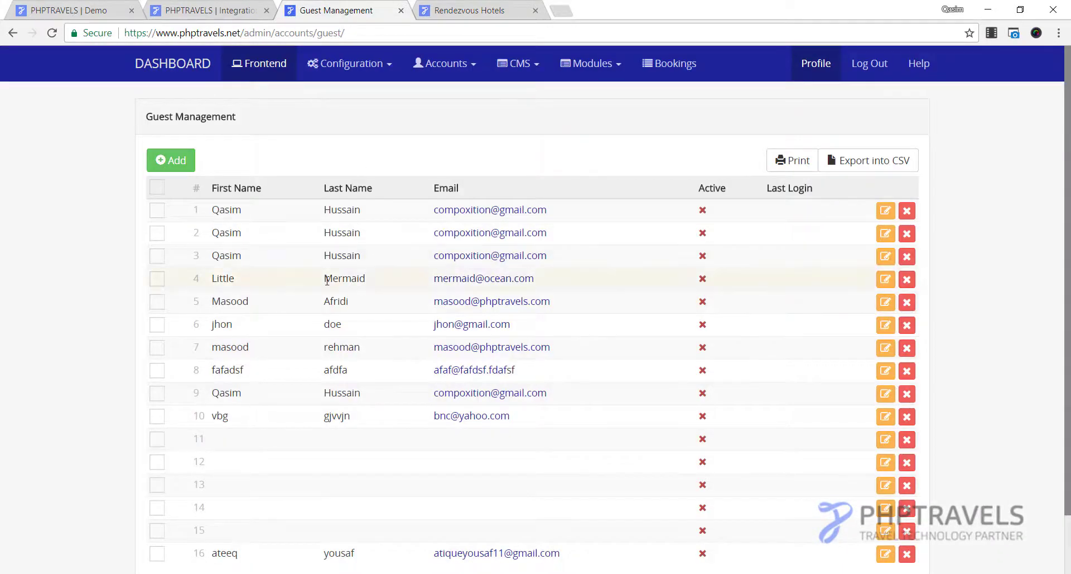
pyautogui.scroll(-2, 340, 223)
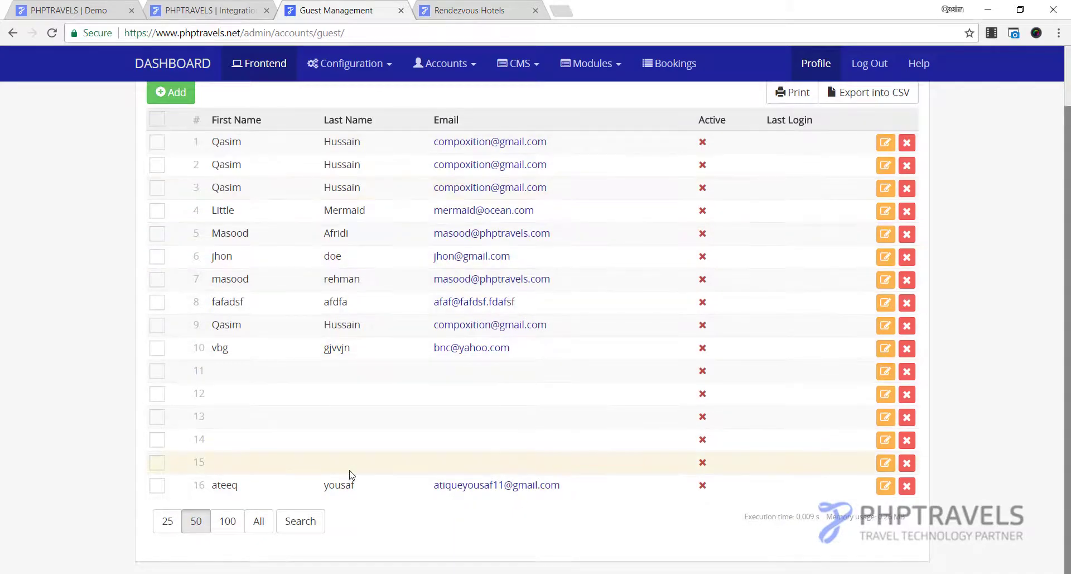
pyautogui.scroll(2, 346, 391)
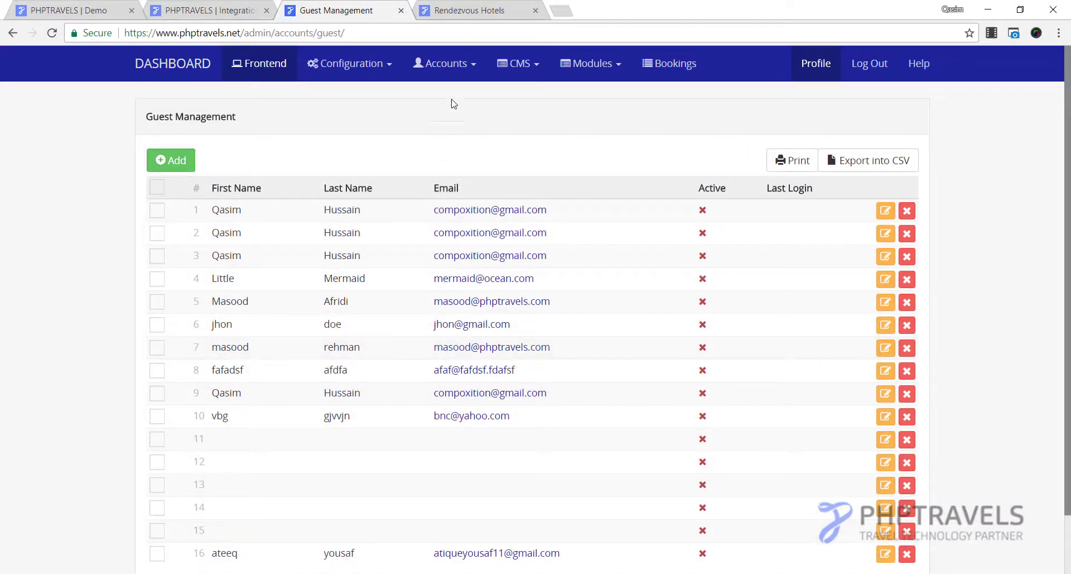
# Step: Open the Pages list from the CMS options
pyautogui.click(446, 64)
pyautogui.click(513, 77)
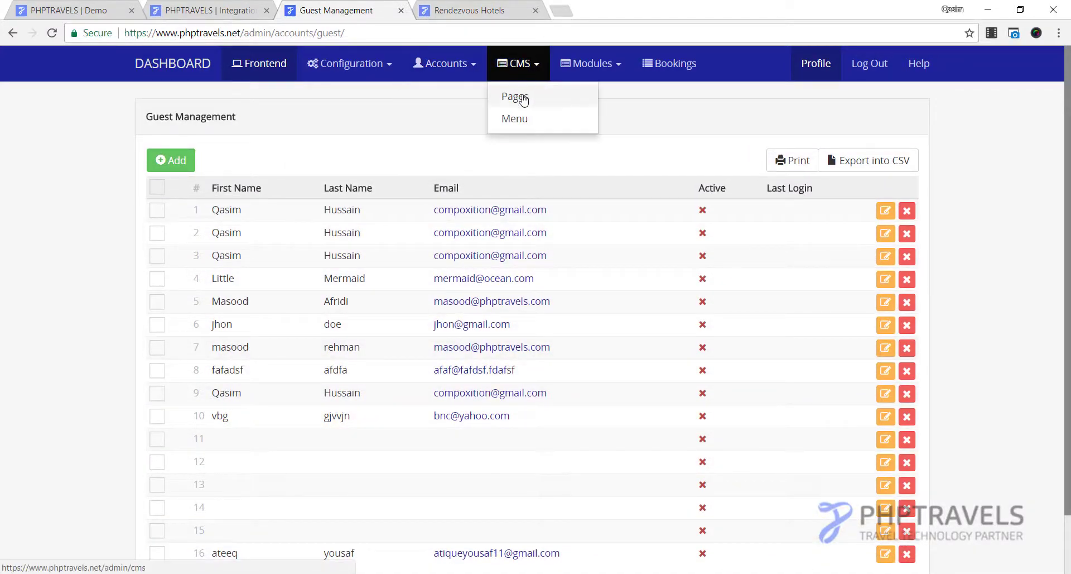
pyautogui.click(514, 96)
# Step: On the front-end site, go to the home page, open About Us from the footer and look through that page
pyautogui.click(467, 6)
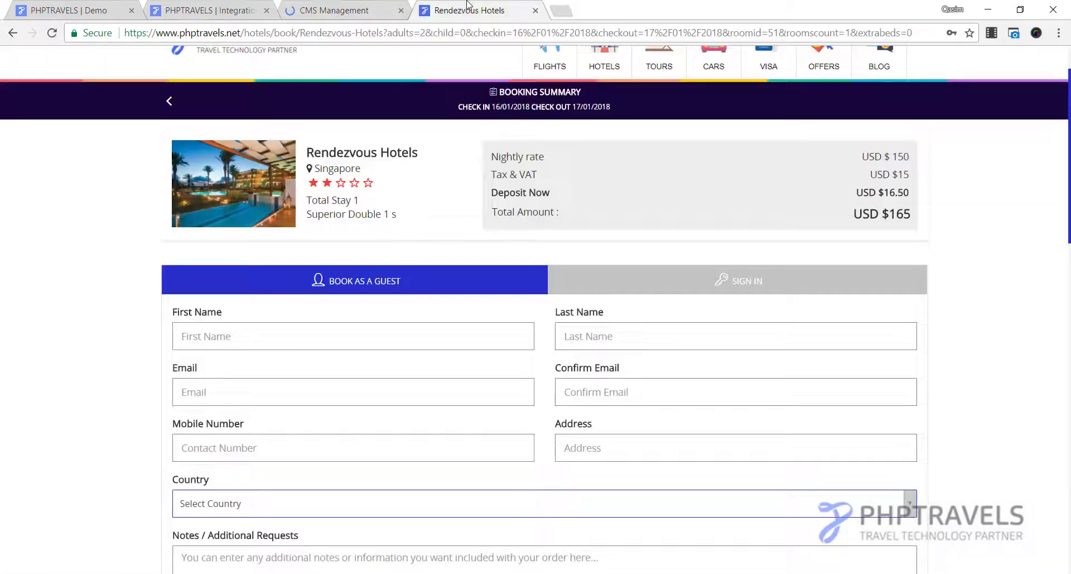
pyautogui.scroll(2, 228, 112)
pyautogui.click(241, 113)
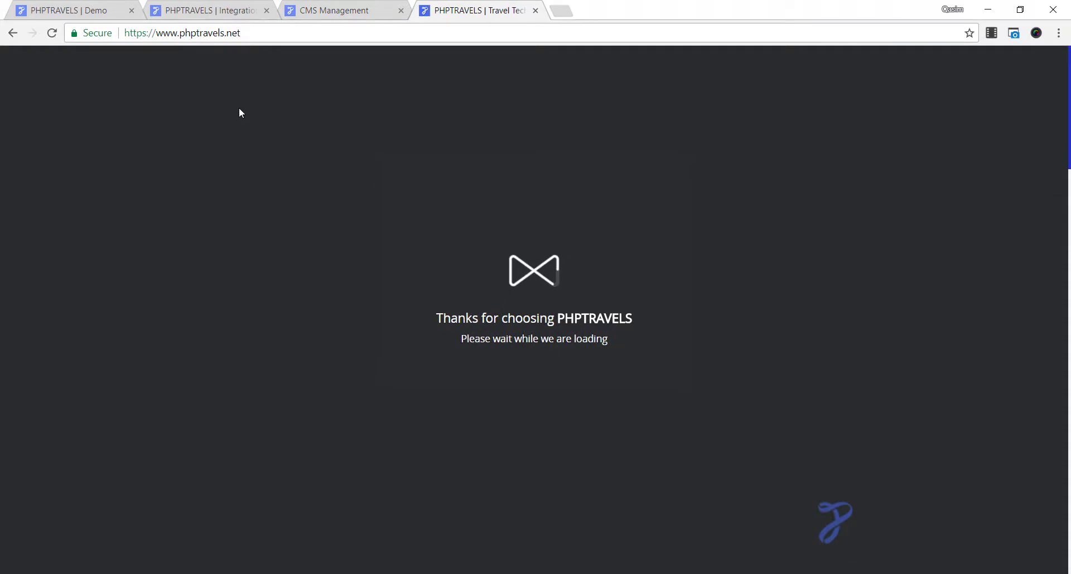
pyautogui.scroll(-20, 50, 174)
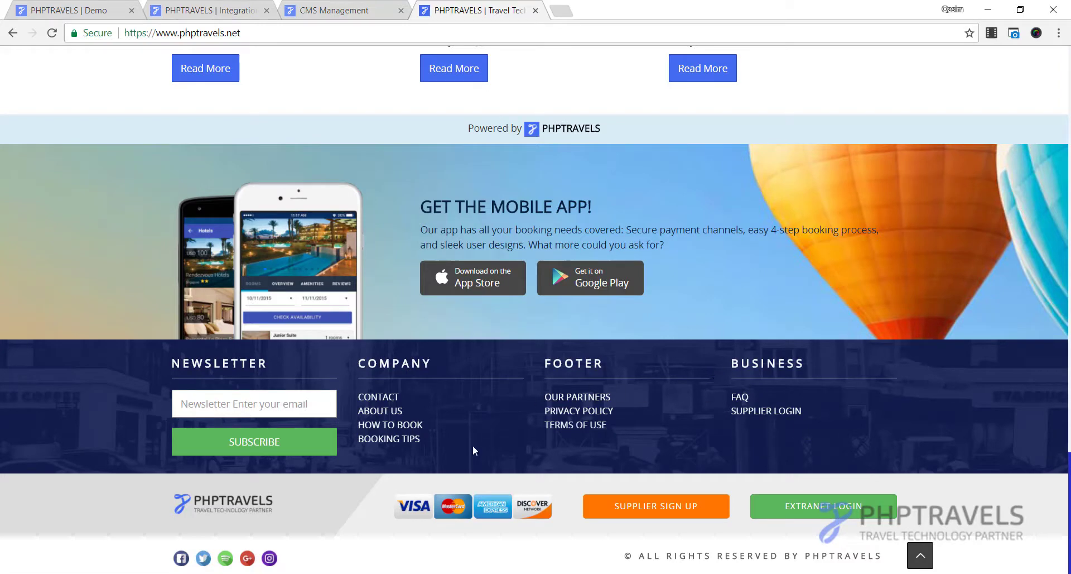
pyautogui.click(371, 411)
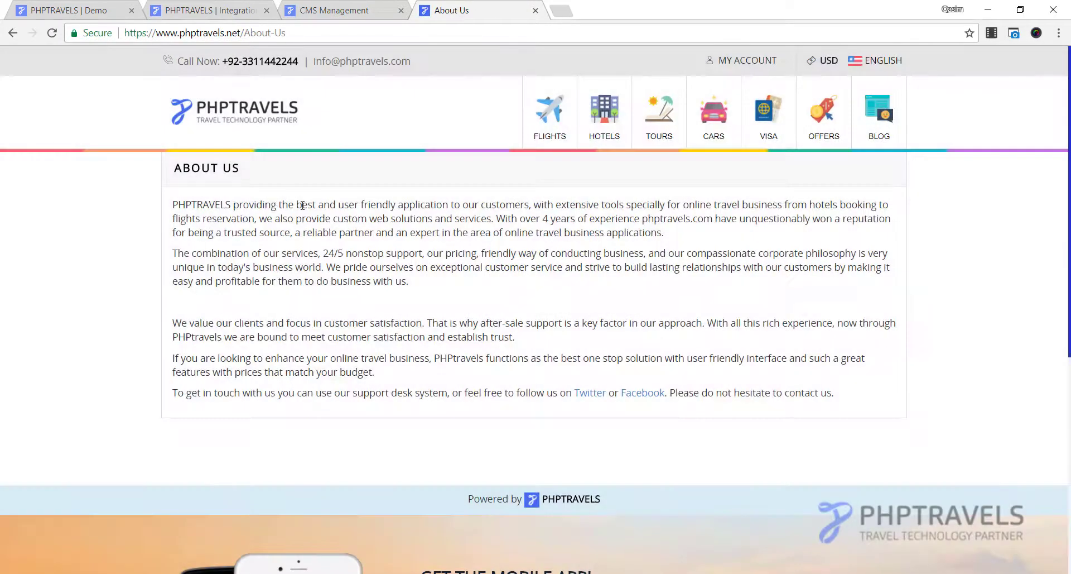
pyautogui.scroll(-1, 326, 279)
pyautogui.scroll(-3, 326, 279)
pyautogui.scroll(3, 327, 283)
pyautogui.scroll(-5, 384, 299)
# Step: Return to the admin back-end and open the Menu management page from the CMS options
pyautogui.click(368, 5)
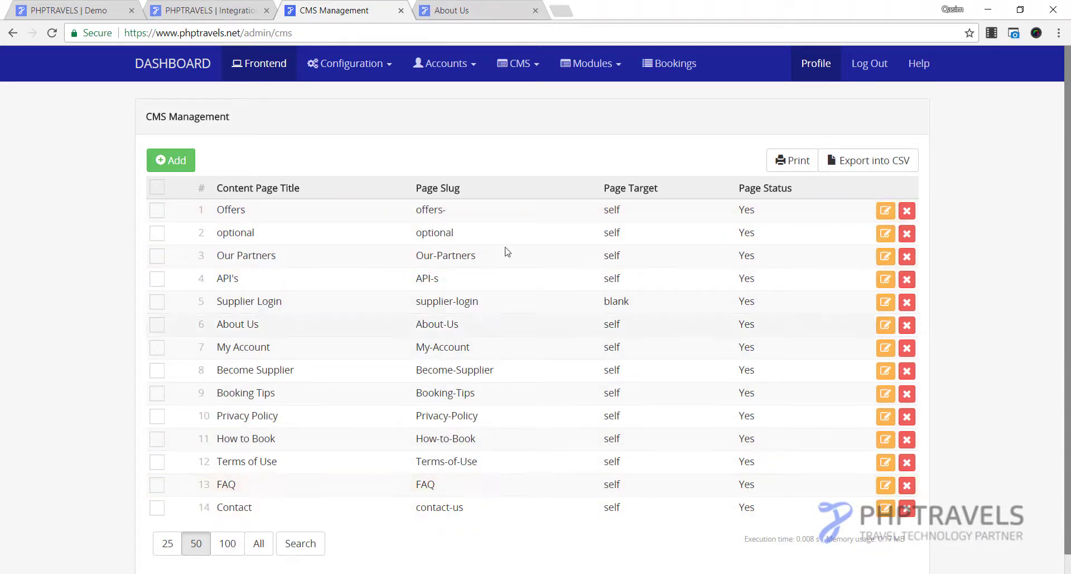
pyautogui.click(525, 73)
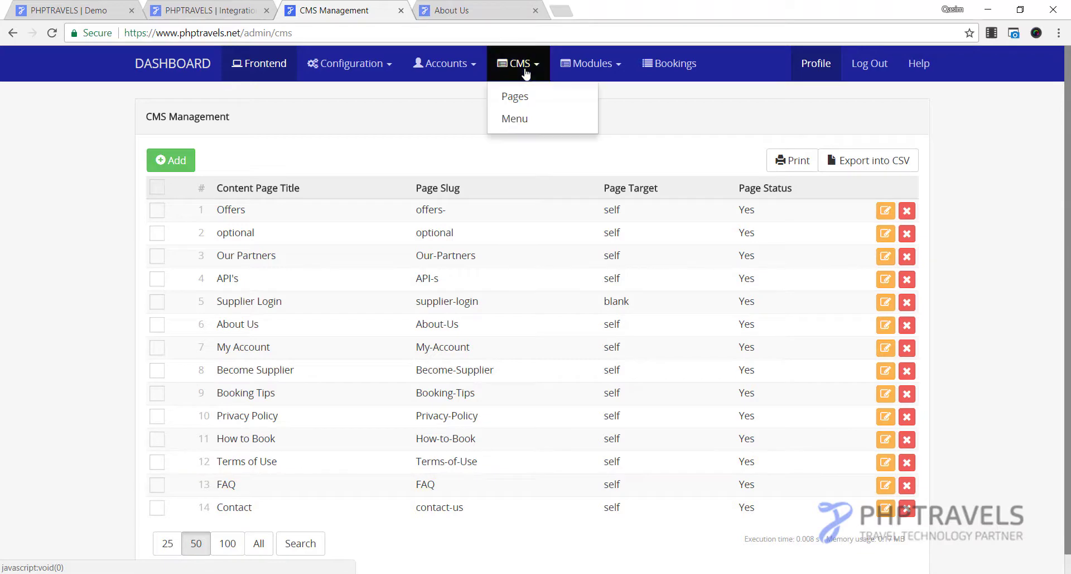
pyautogui.click(519, 116)
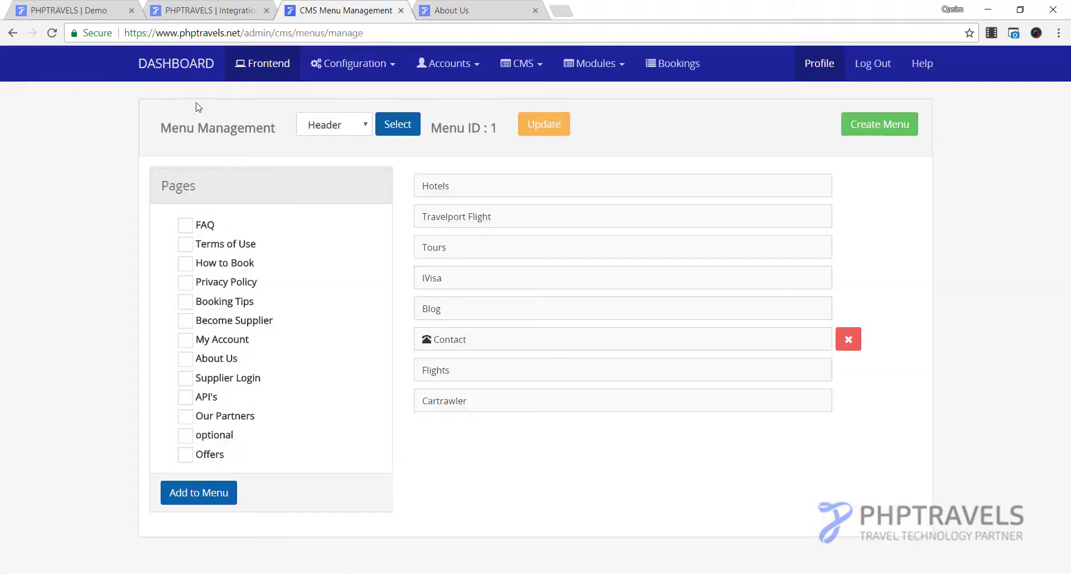
# Step: Compare the Header menu entries in Menu Management with the header and footer links of the front-end About Us page
pyautogui.click(383, 119)
pyautogui.click(448, 6)
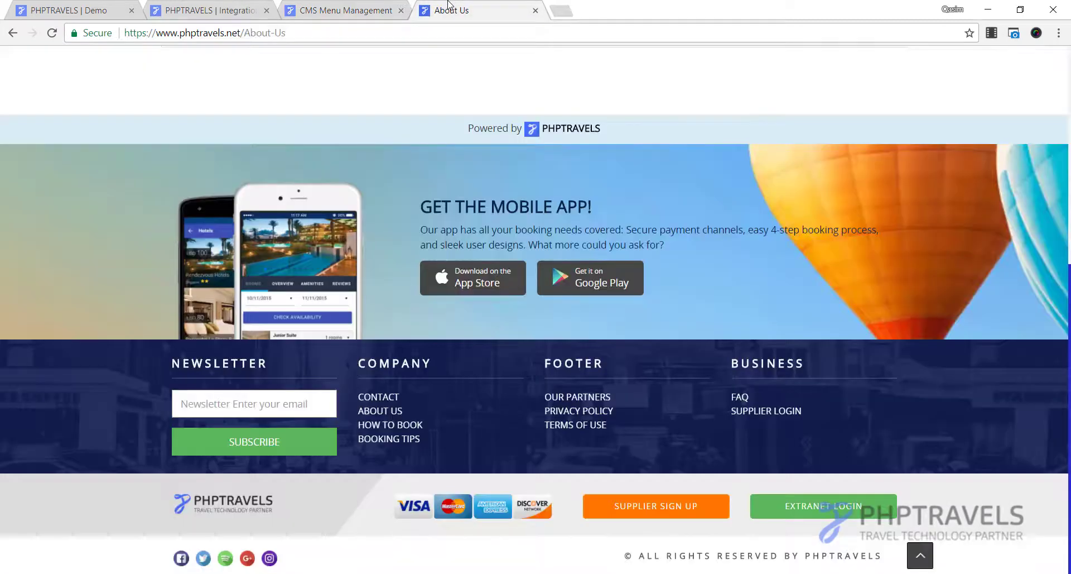
pyautogui.scroll(7, 286, 245)
pyautogui.click(349, 5)
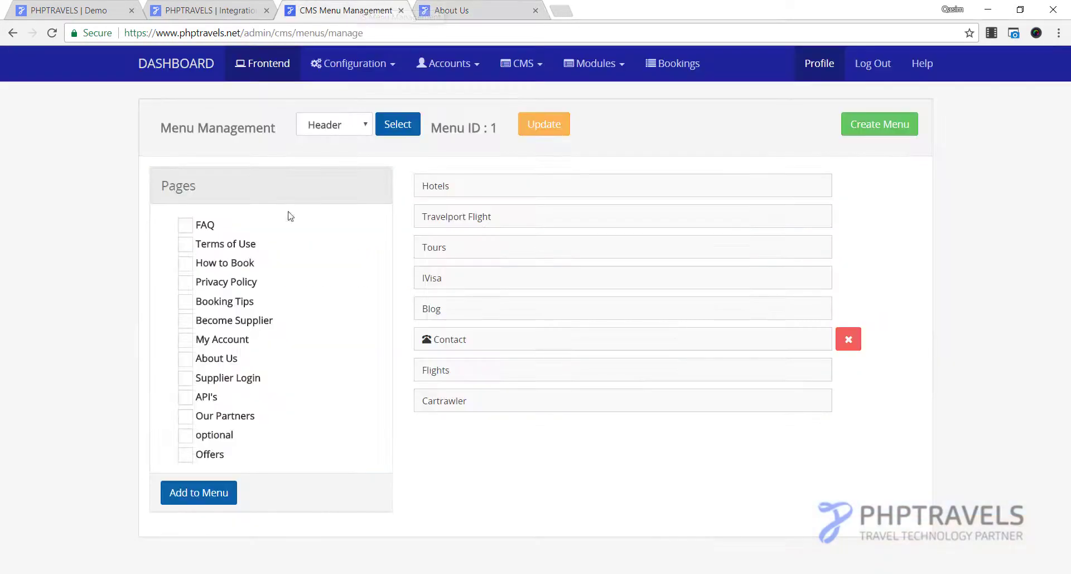
pyautogui.click(514, 9)
pyautogui.scroll(-10, 482, 343)
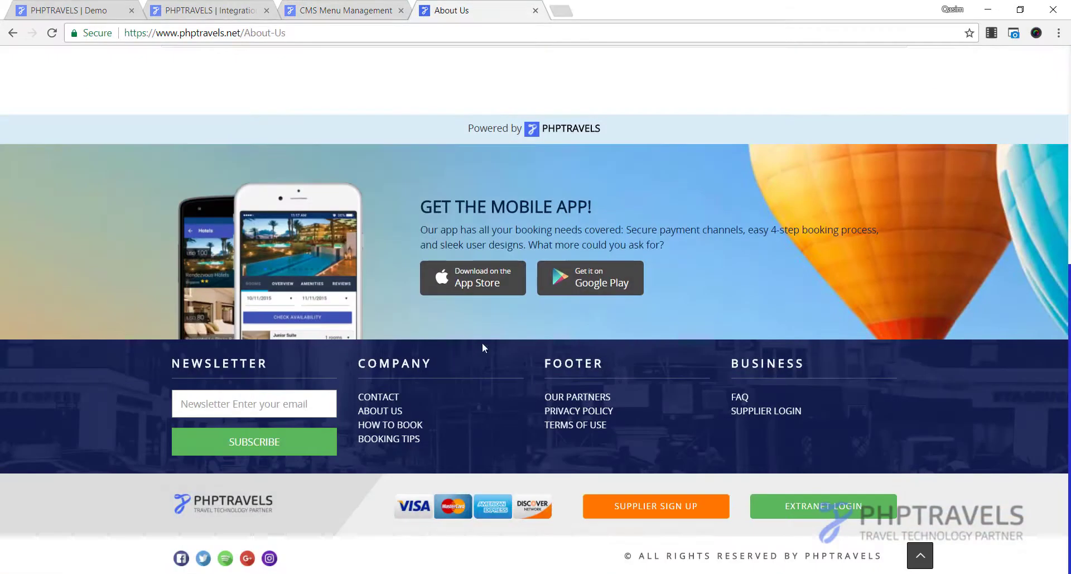
pyautogui.scroll(5, 413, 335)
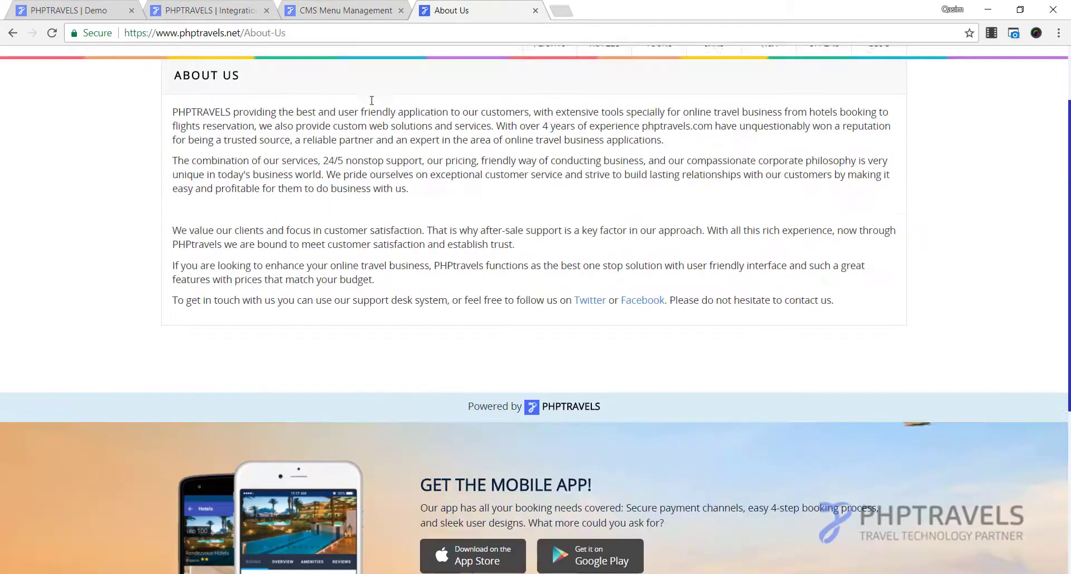
pyautogui.click(366, 20)
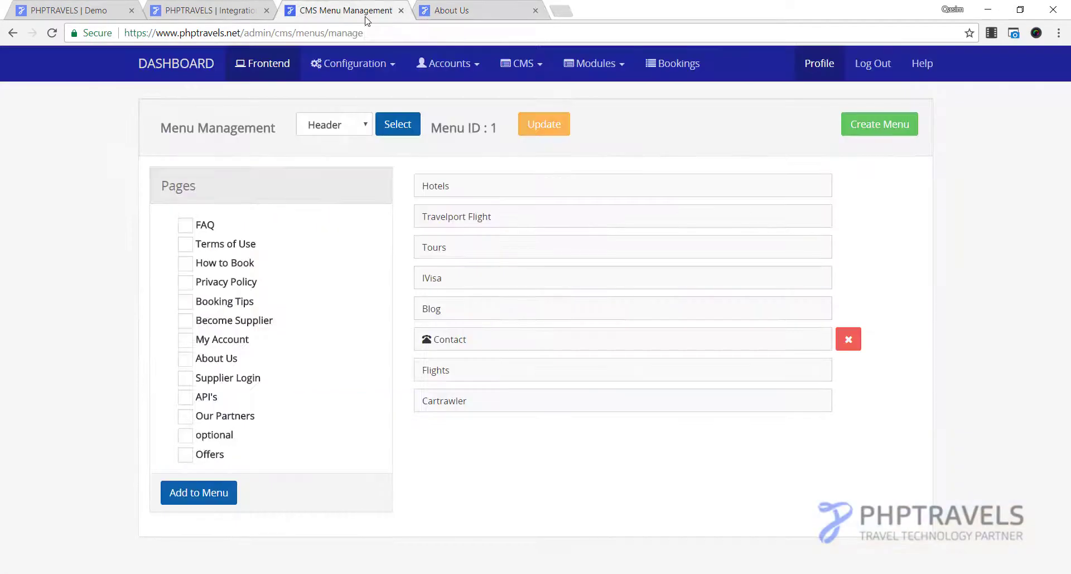
# Step: Look over the CMS, Configuration and Modules options in the admin back-end and open the Hotels list of the Hotels module
pyautogui.click(522, 63)
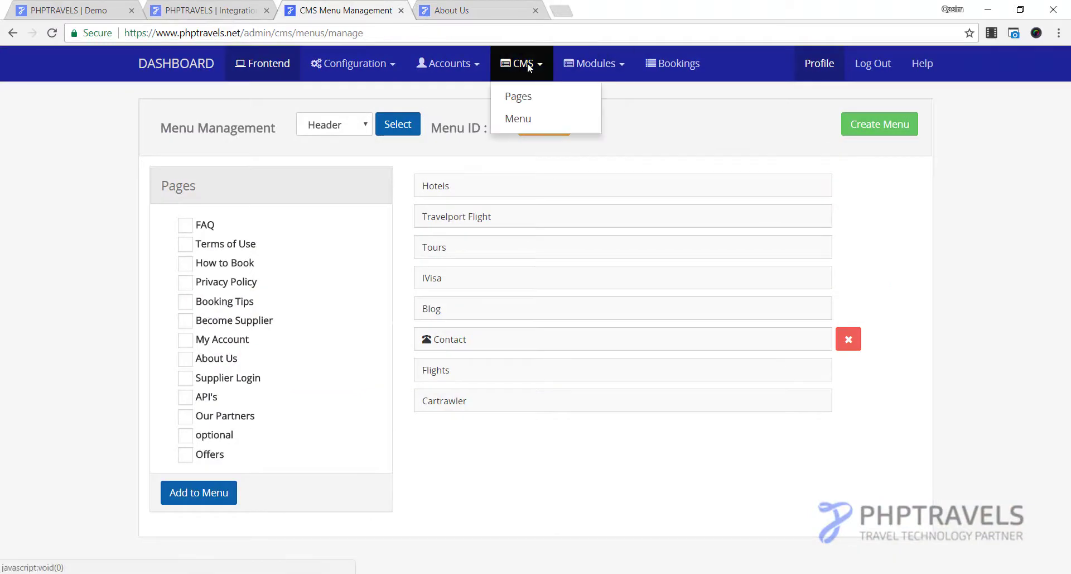
pyautogui.click(580, 63)
pyautogui.click(365, 63)
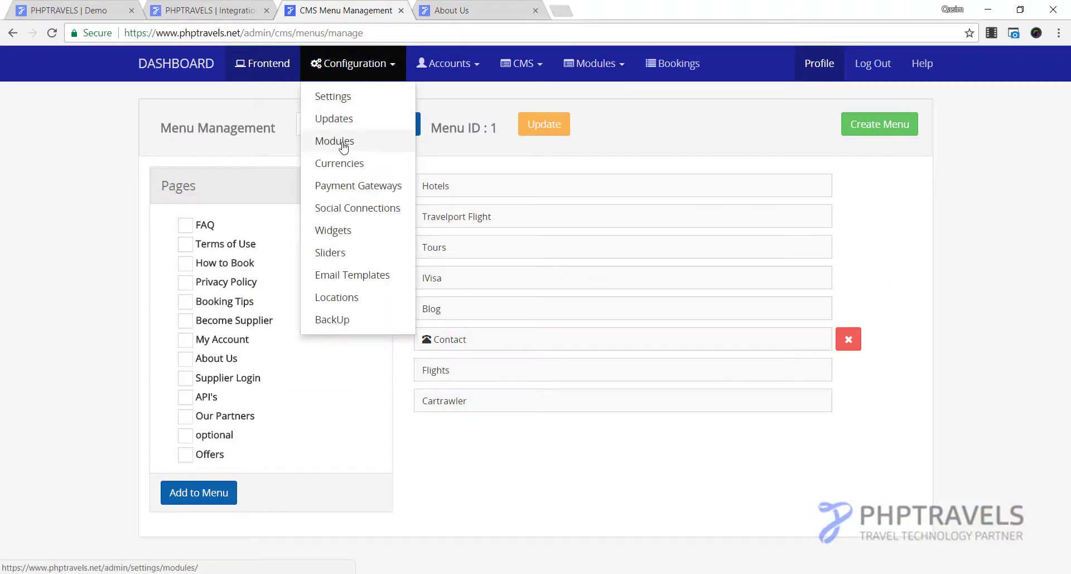
pyautogui.click(604, 64)
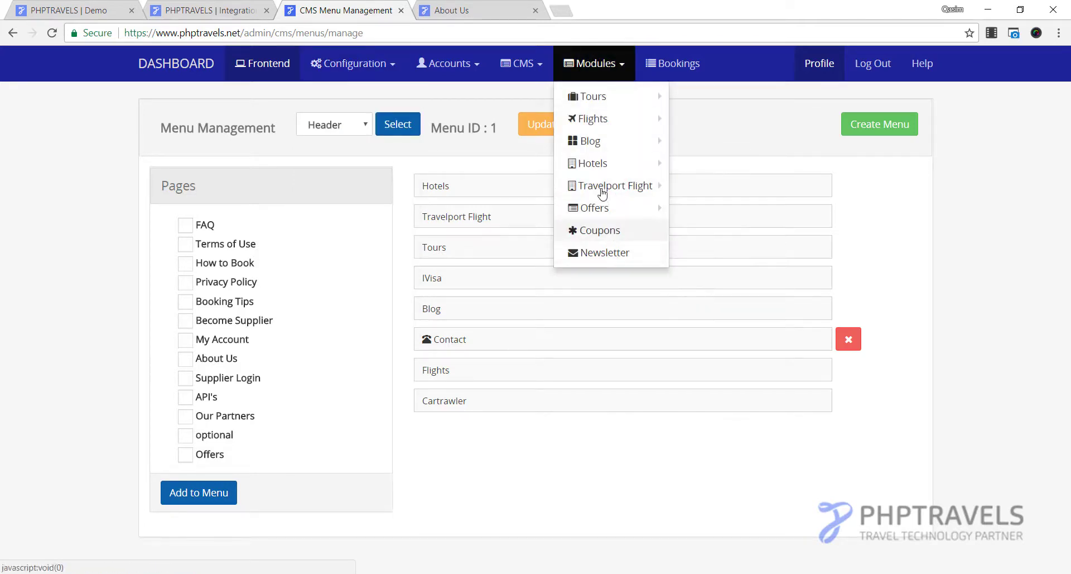
pyautogui.moveTo(587, 189)
pyautogui.moveTo(591, 152)
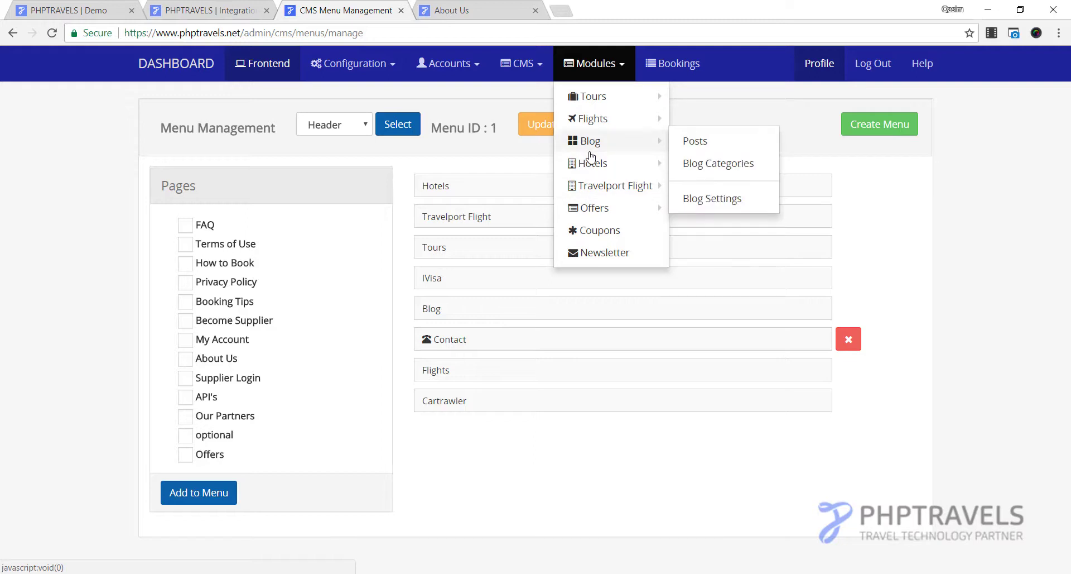
pyautogui.moveTo(610, 166)
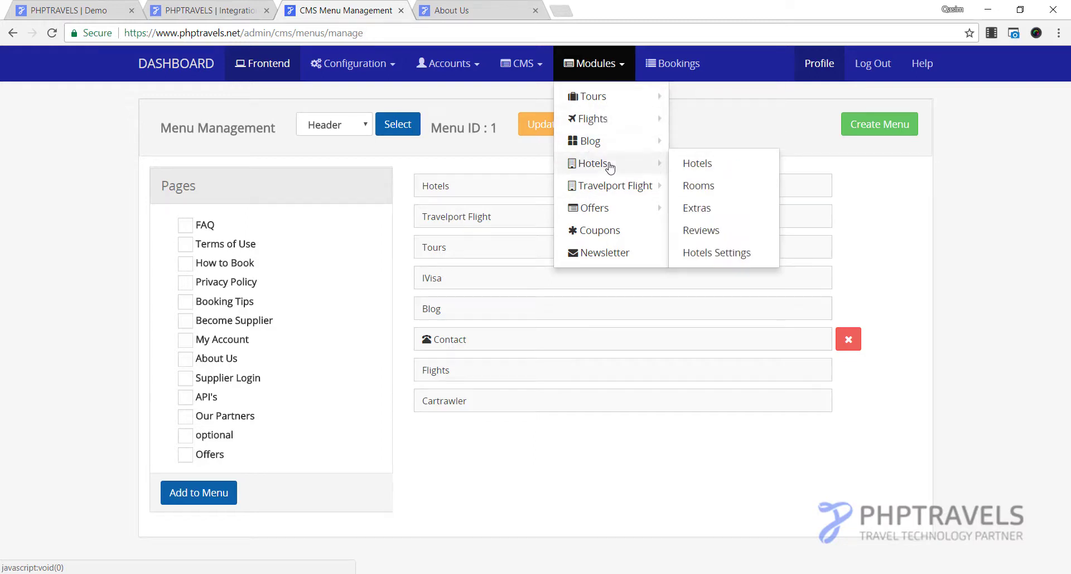
pyautogui.click(698, 164)
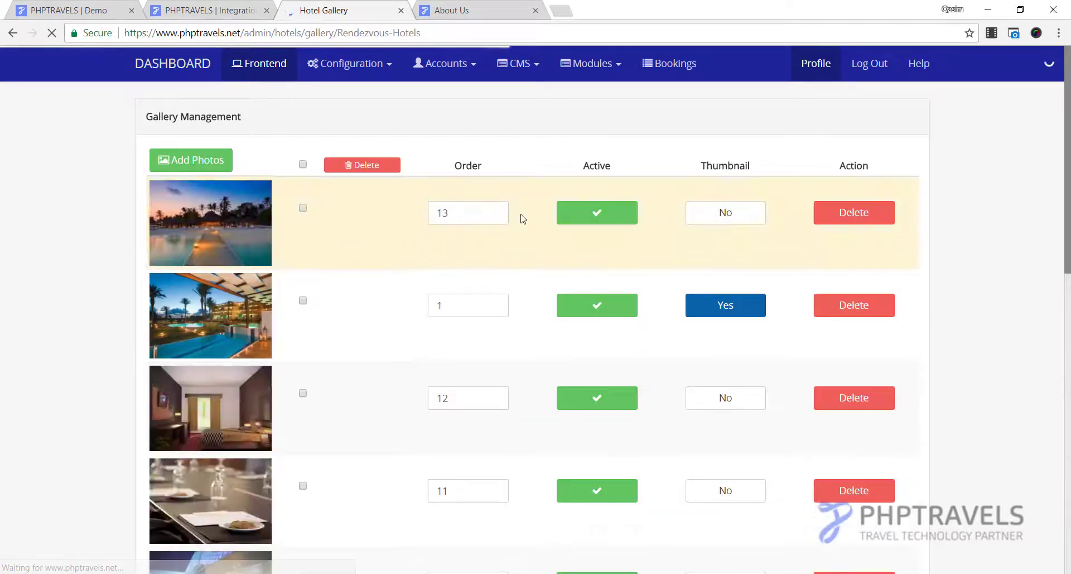
# Step: Look through the Rendezvous Hotels photo gallery, enlarge its first photo and close the preview
pyautogui.scroll(-5, 524, 212)
pyautogui.scroll(5, 524, 212)
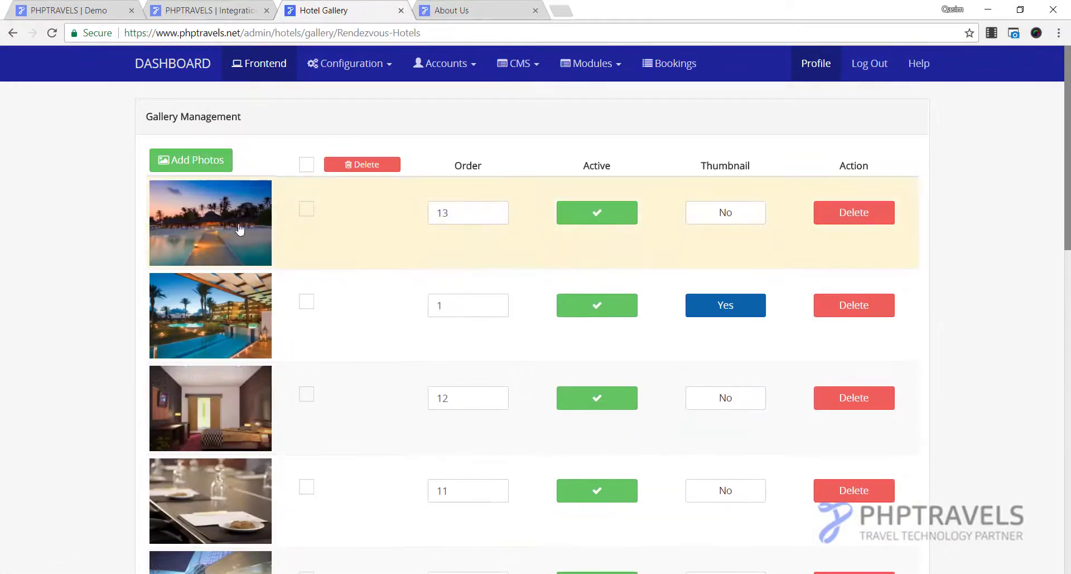
pyautogui.click(194, 220)
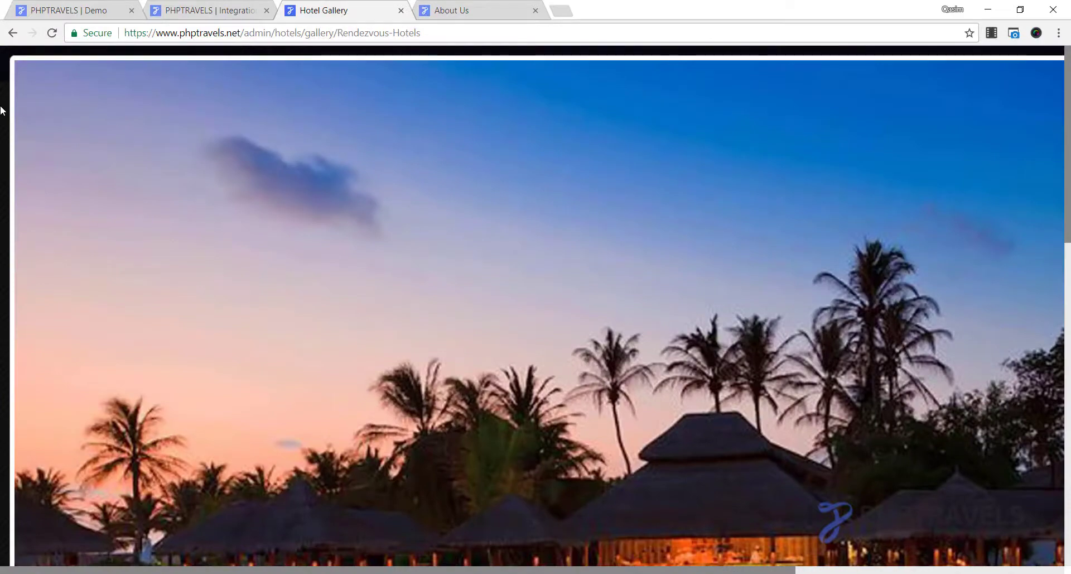
pyautogui.click(1, 110)
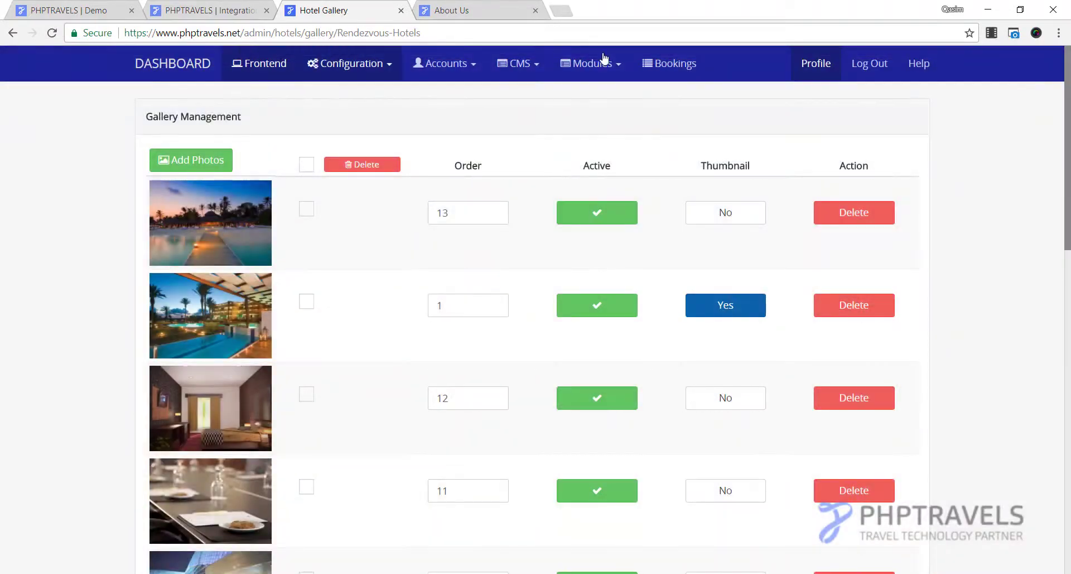
# Step: Open the Rooms list of the Hotels module and look through the room types
pyautogui.click(590, 65)
pyautogui.moveTo(591, 123)
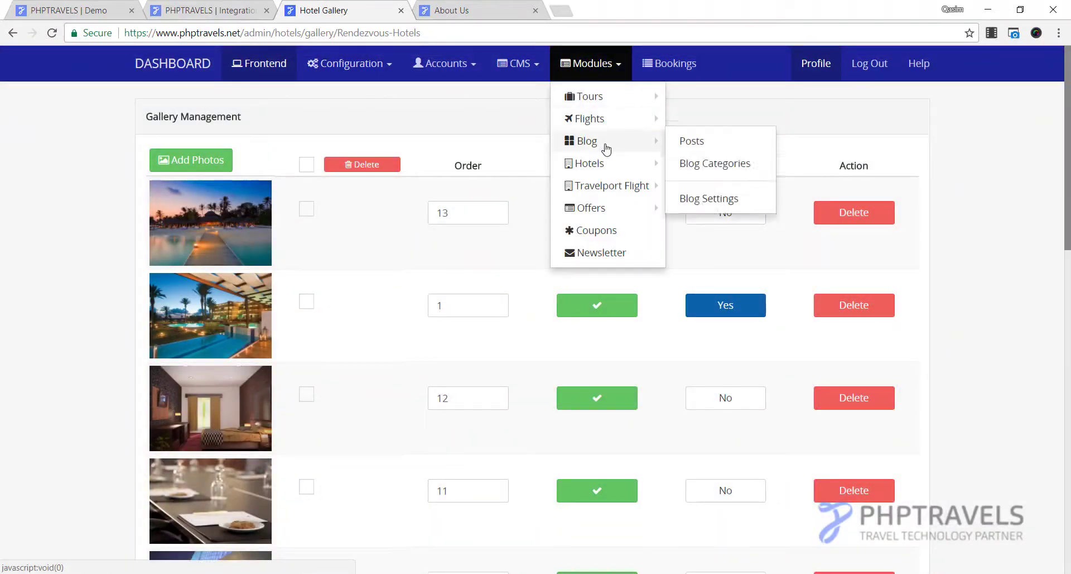
pyautogui.moveTo(658, 165)
pyautogui.click(700, 183)
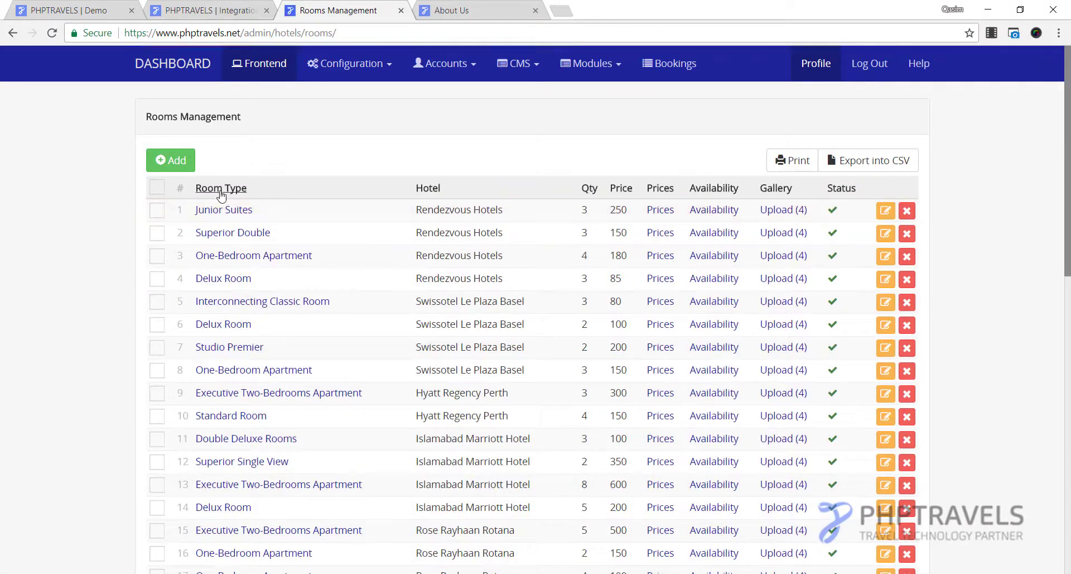
pyautogui.scroll(-8, 246, 265)
pyautogui.scroll(-4, 246, 264)
pyautogui.scroll(18, 246, 279)
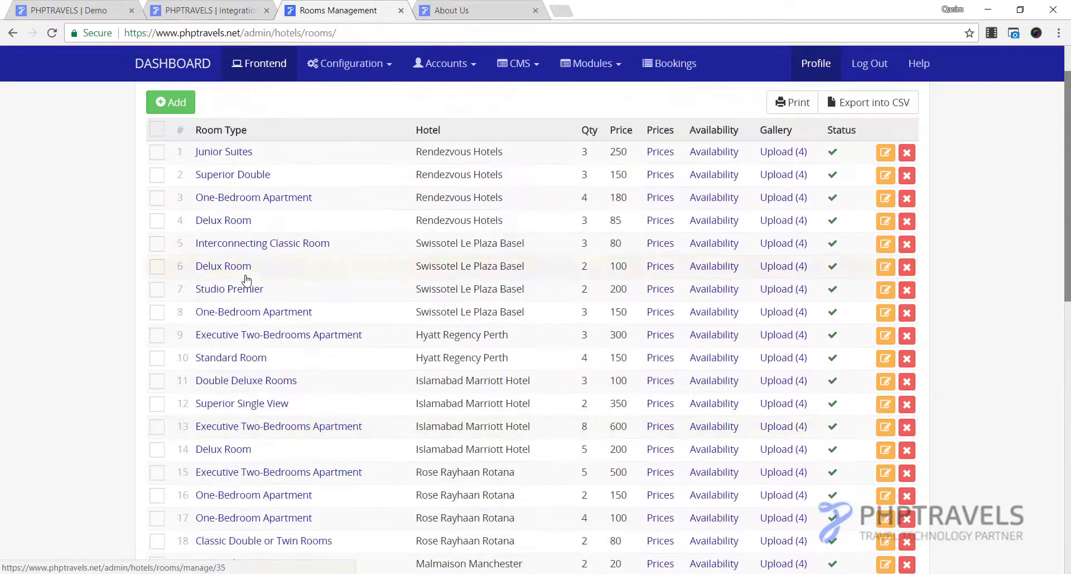
# Step: View the availability calendar of the Rendezvous Hotels Junior Suites and go back to the Rooms list
pyautogui.click(725, 213)
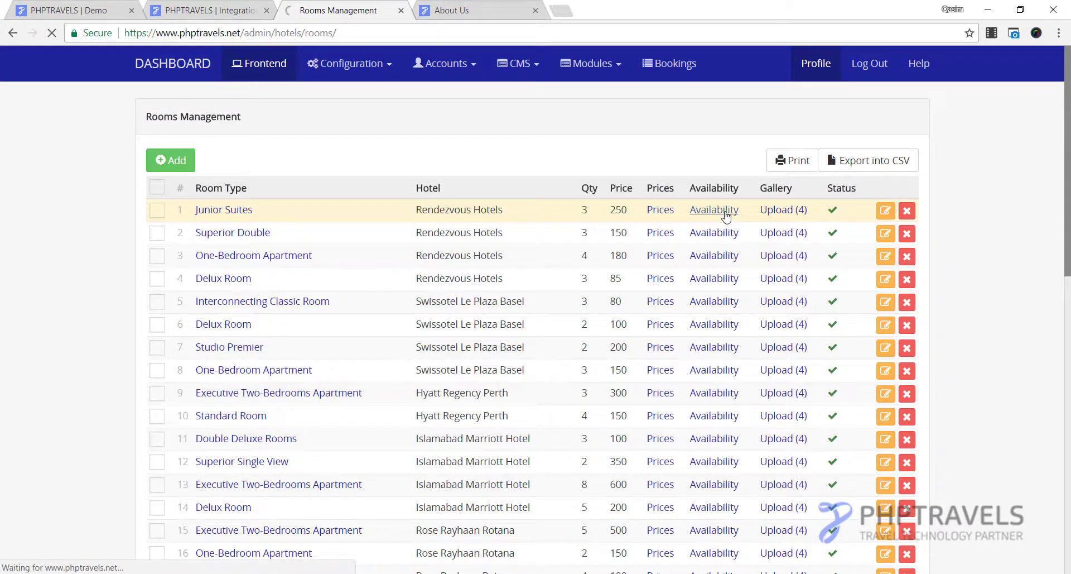
pyautogui.scroll(-1, 340, 438)
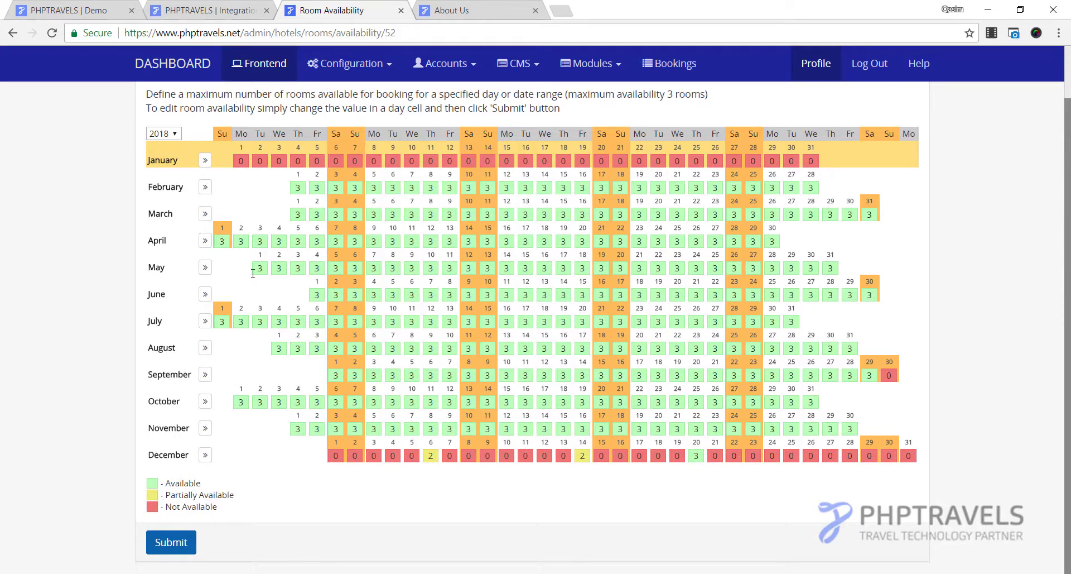
pyautogui.scroll(1, 253, 273)
pyautogui.click(17, 38)
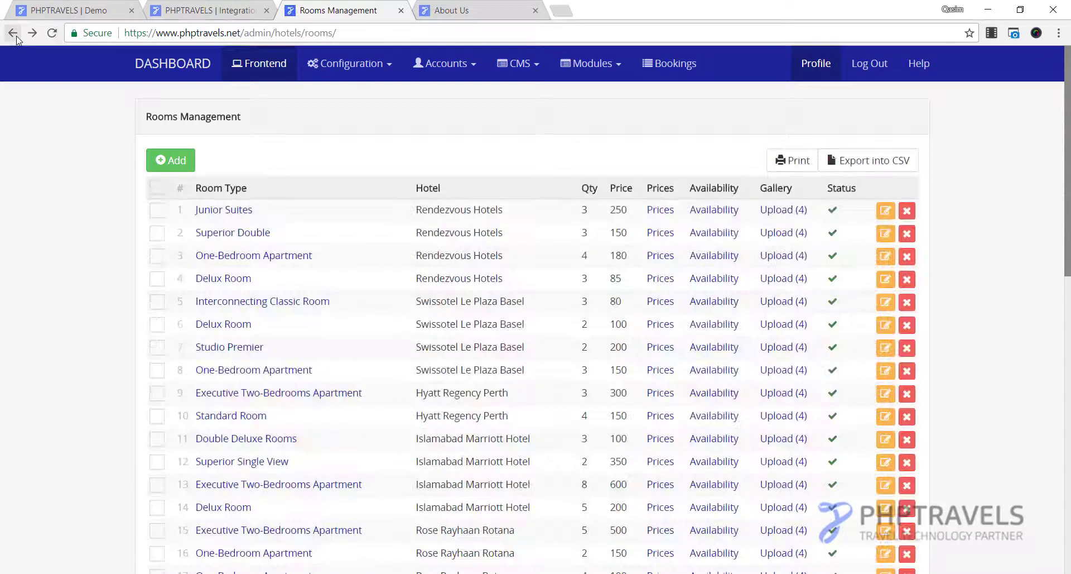
# Step: Look over the Flights and Tours module options and open the Offers Management list
pyautogui.click(563, 71)
pyautogui.moveTo(611, 131)
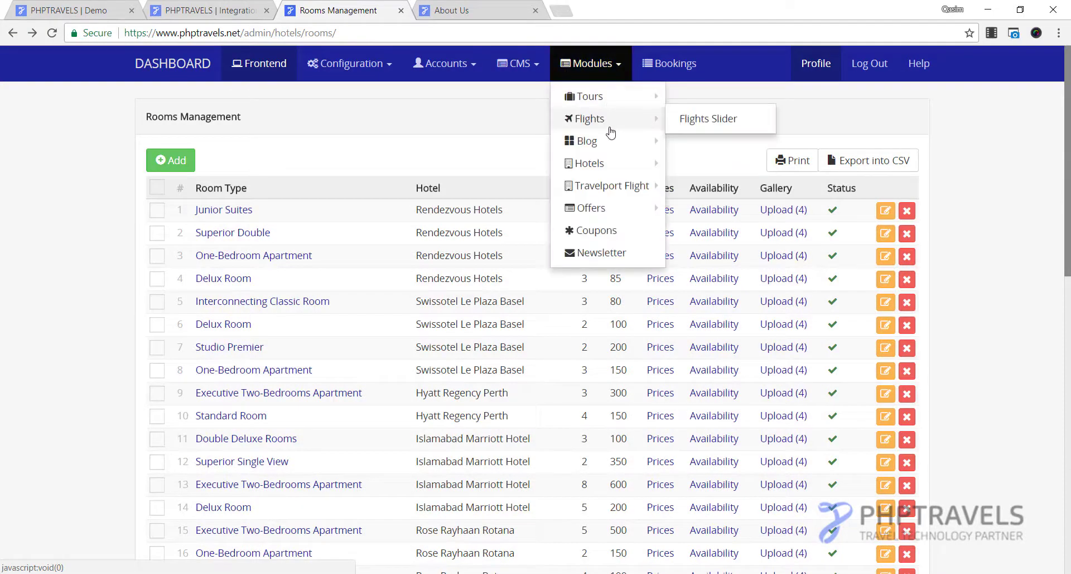
pyautogui.moveTo(618, 101)
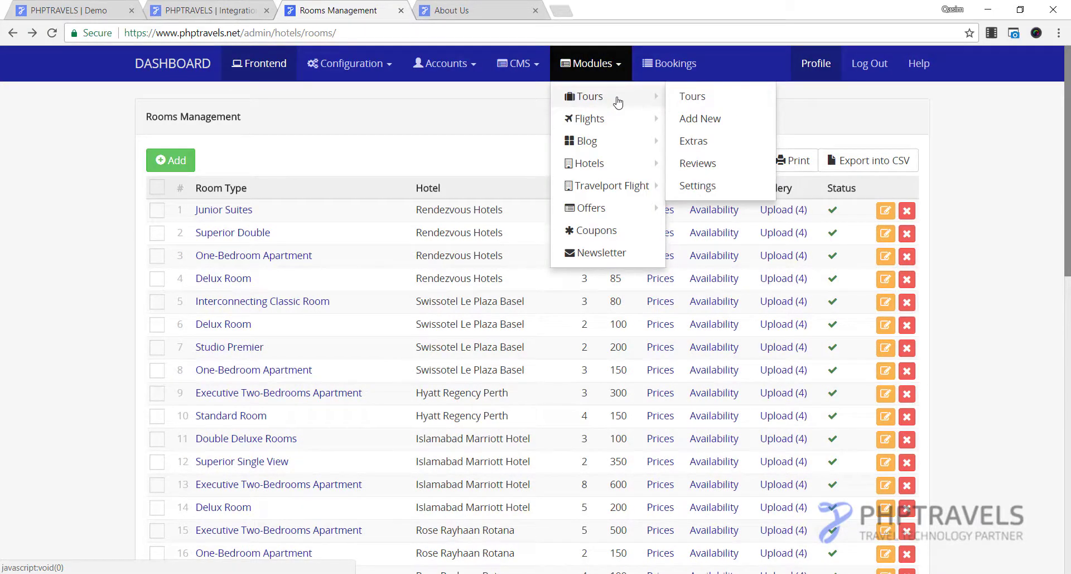
pyautogui.moveTo(602, 208)
pyautogui.click(695, 209)
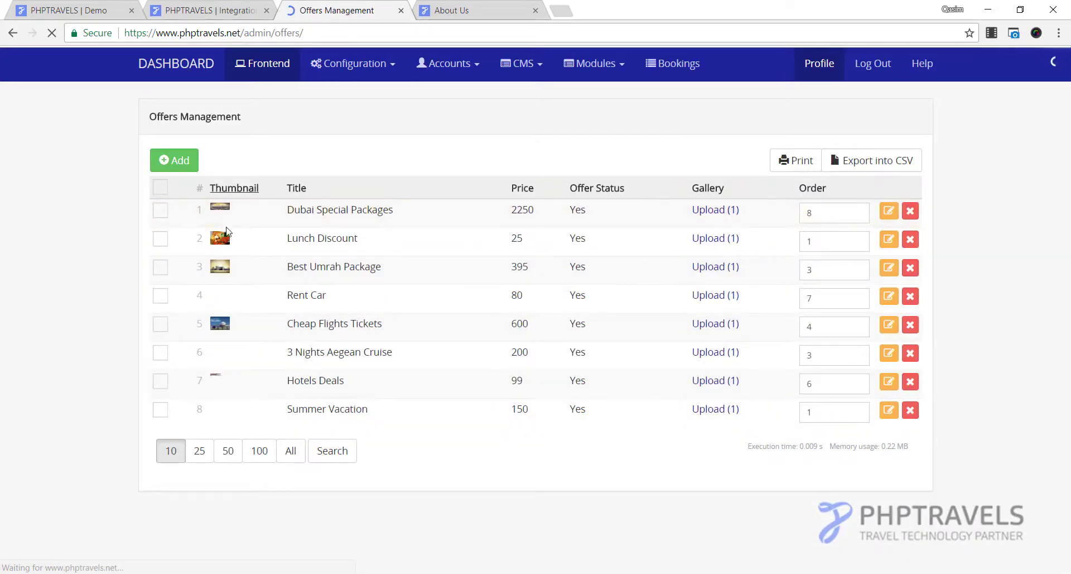
# Step: View the Offers page on the front-end site and return to Offers Management in the back-end
pyautogui.click(497, 7)
pyautogui.scroll(2, 728, 83)
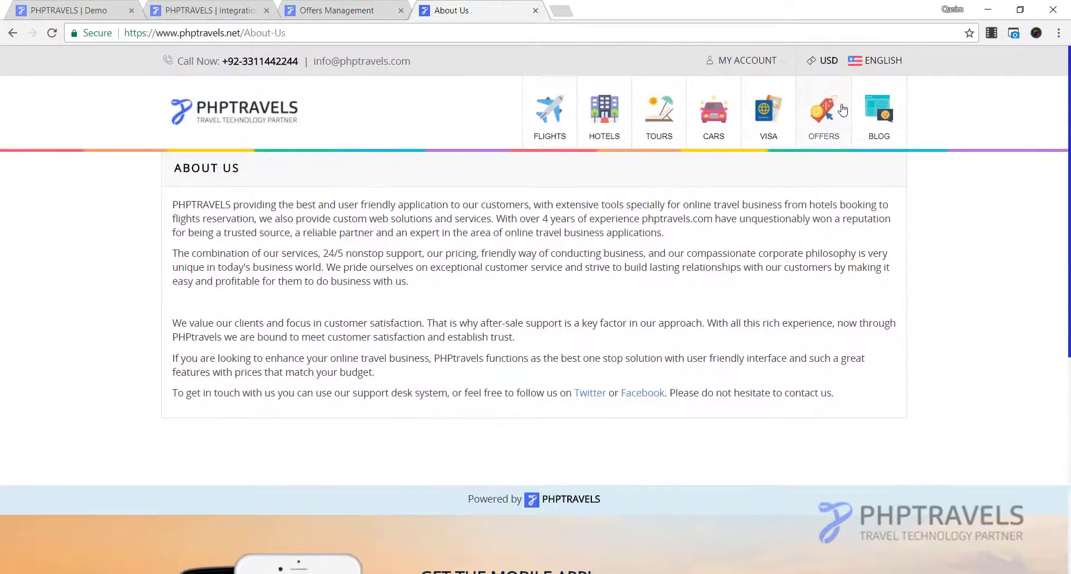
pyautogui.click(824, 119)
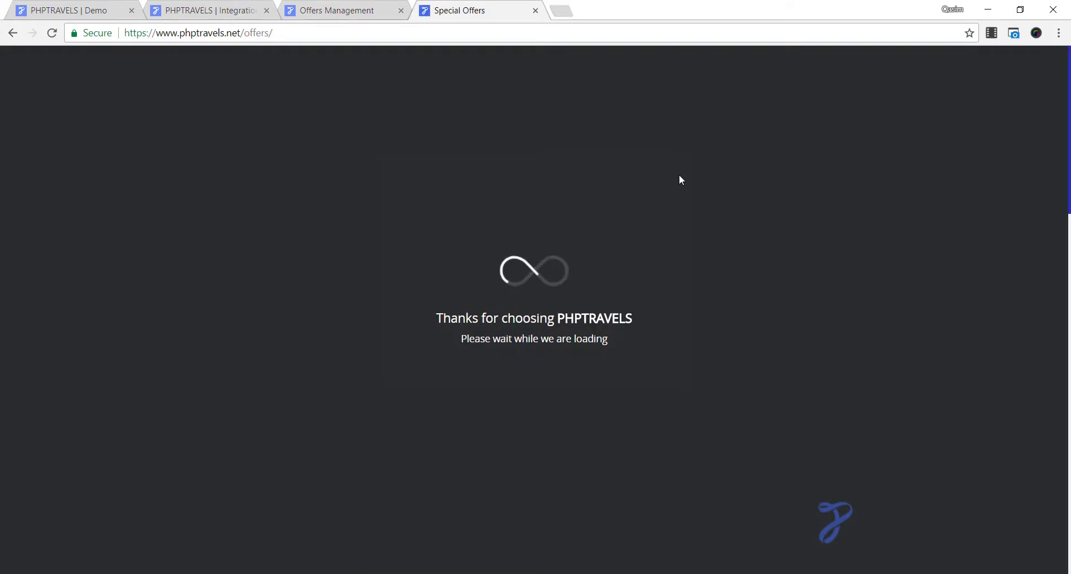
pyautogui.scroll(-3, 730, 218)
pyautogui.scroll(3, 614, 212)
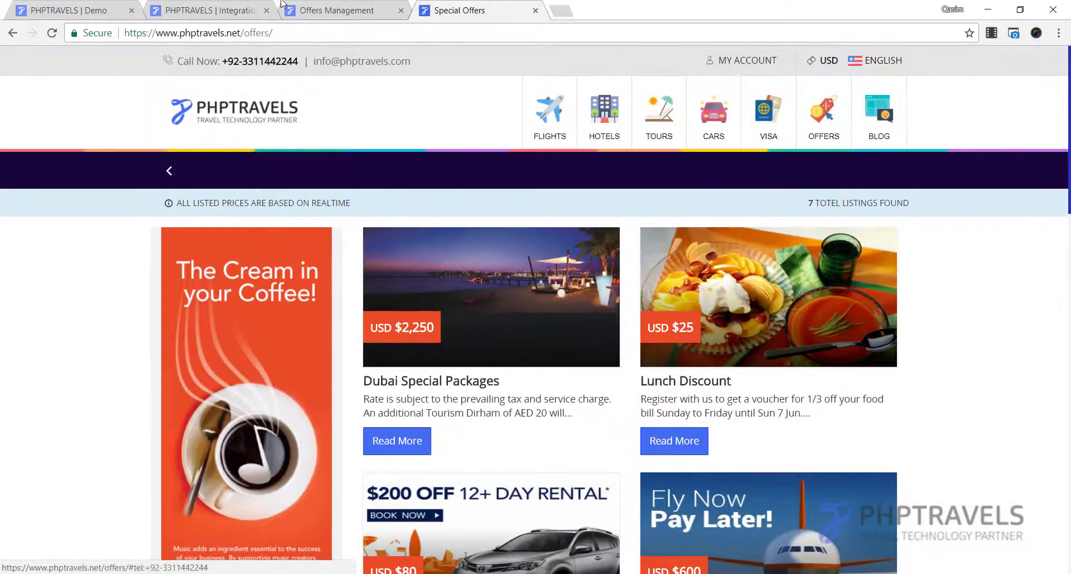
pyautogui.click(302, 9)
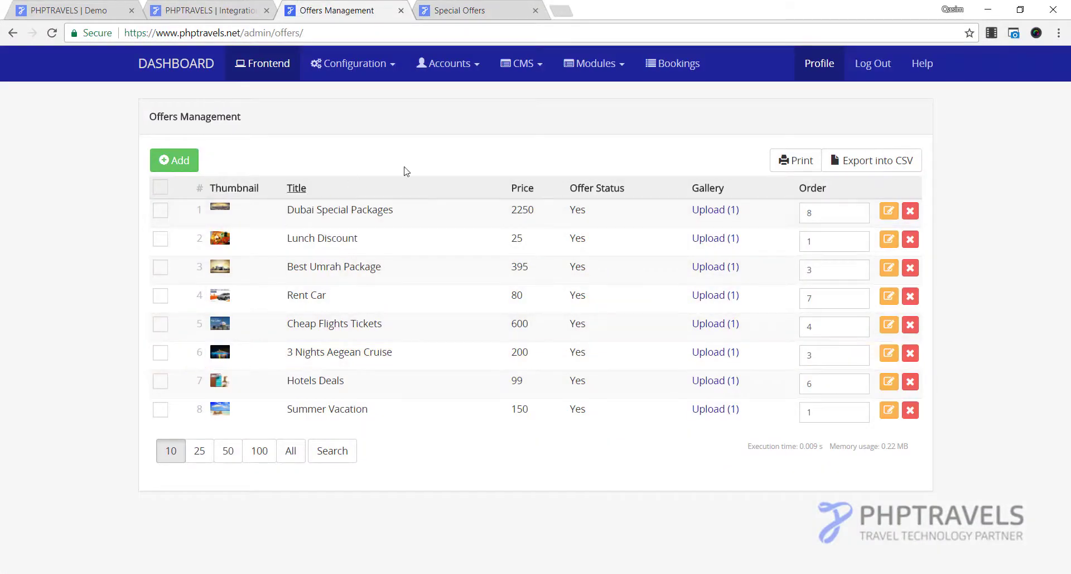
# Step: Open the Coupons module, examine the first coupon's code and rate, and check the front-end Special Offers page before returning
pyautogui.click(595, 65)
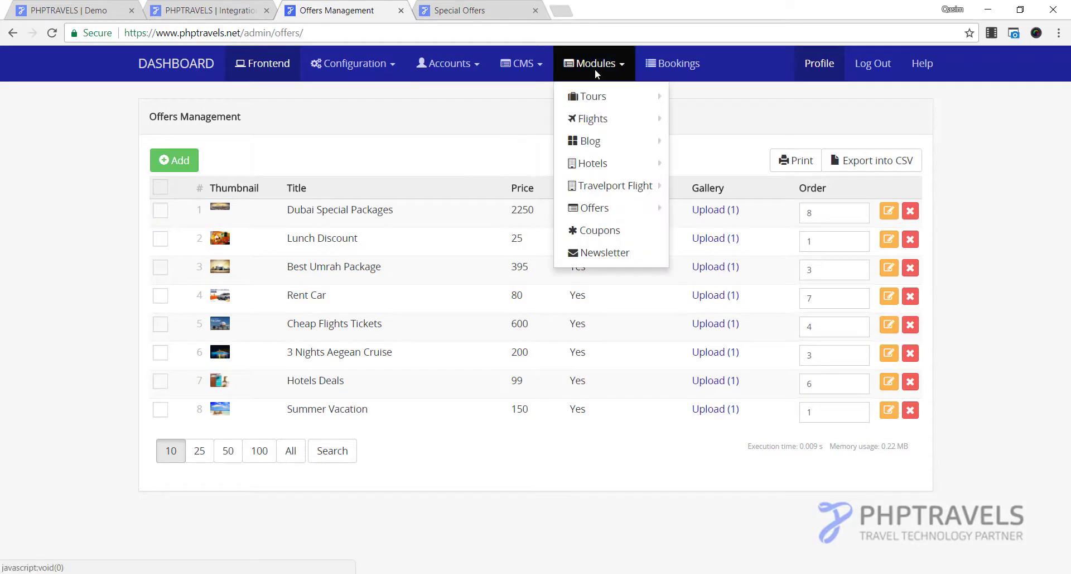
pyautogui.click(608, 237)
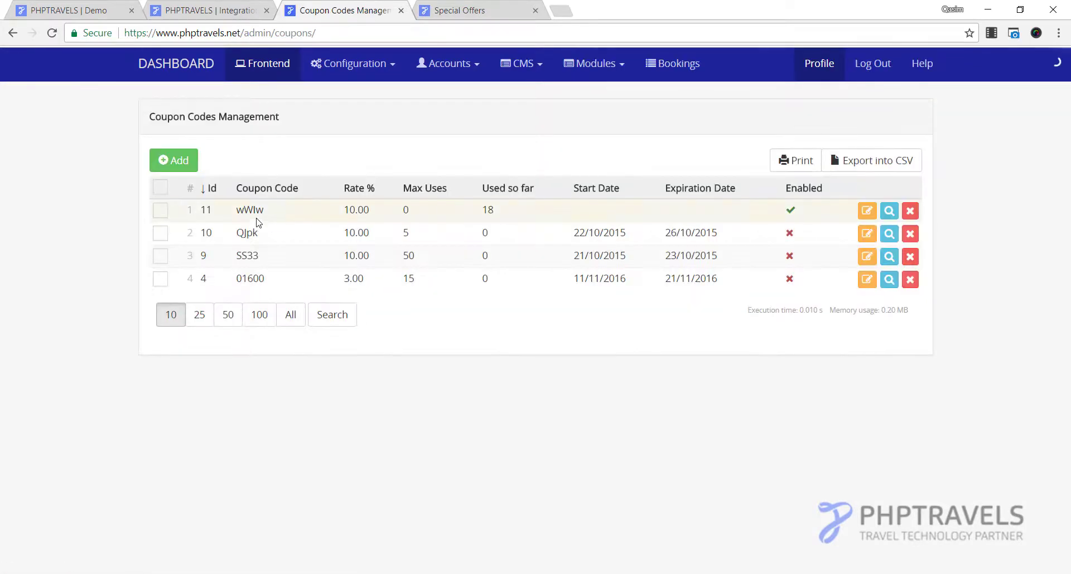
pyautogui.doubleClick(346, 211)
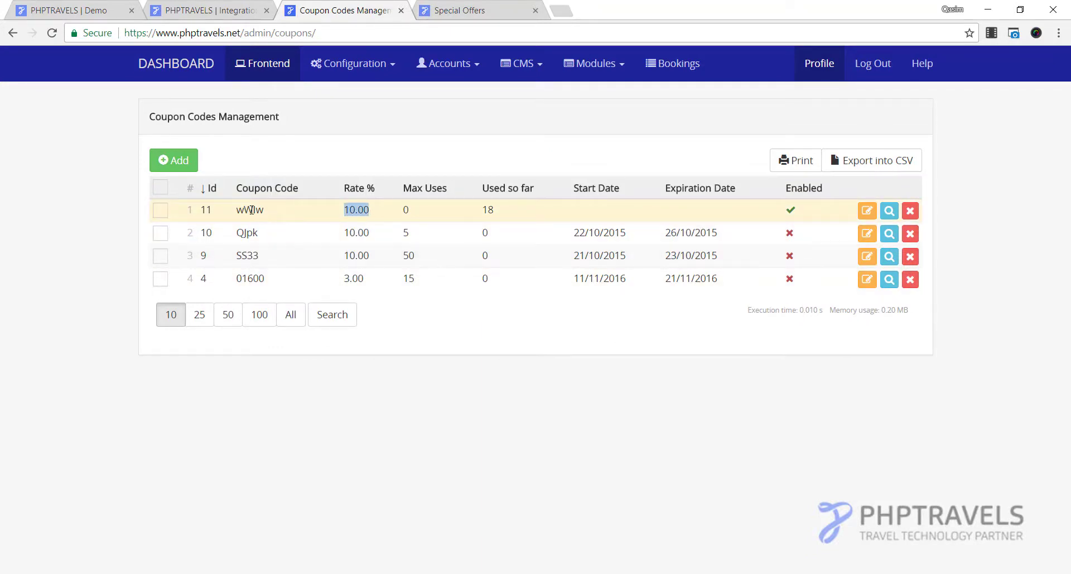
pyautogui.click(508, 162)
pyautogui.click(445, 6)
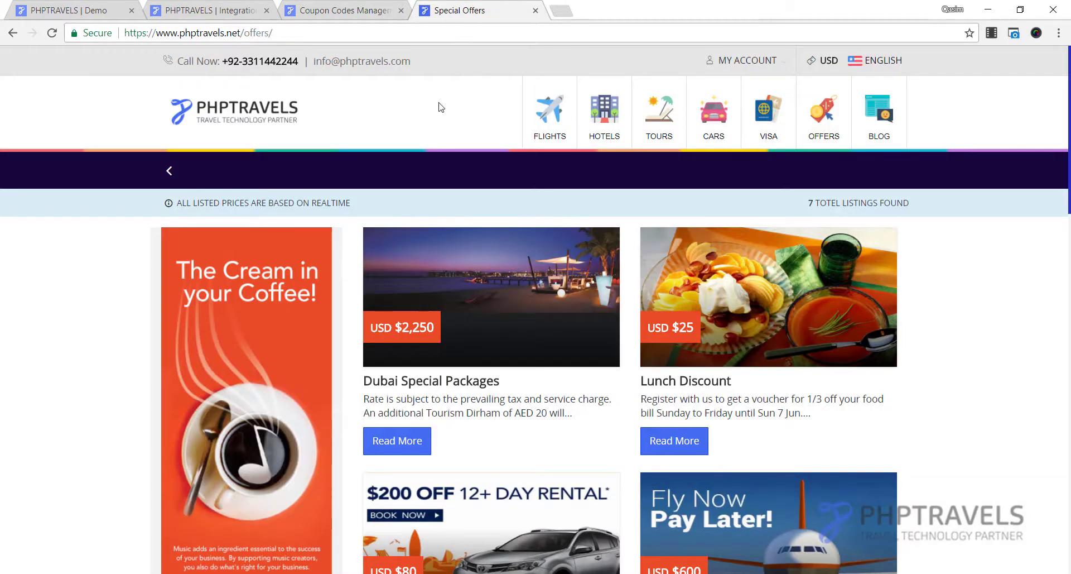
pyautogui.click(351, 5)
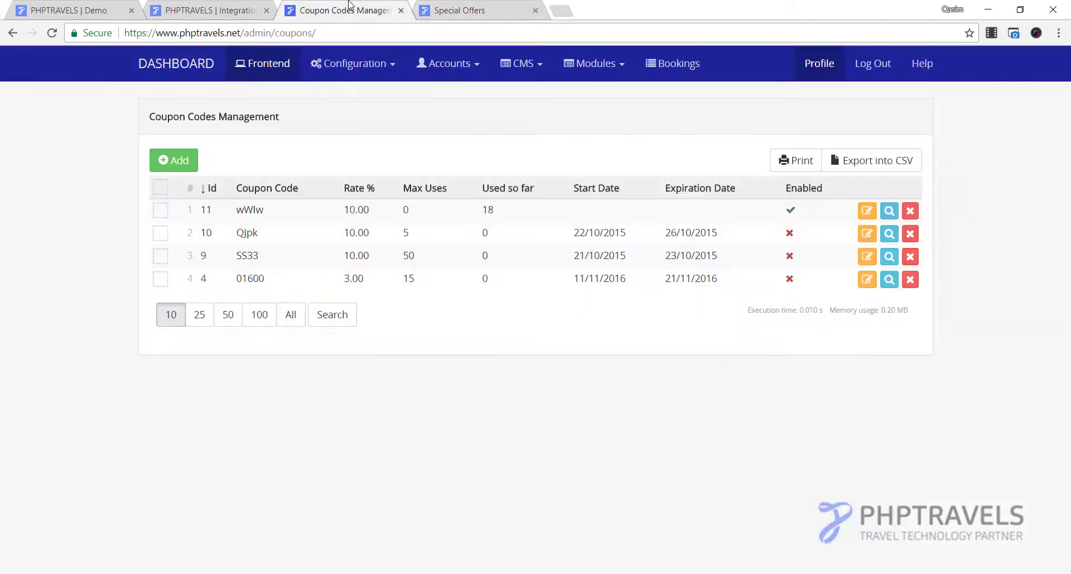
# Step: Open the Bookings list and examine the first booking's customer, module, date, amounts and payment status
pyautogui.click(591, 65)
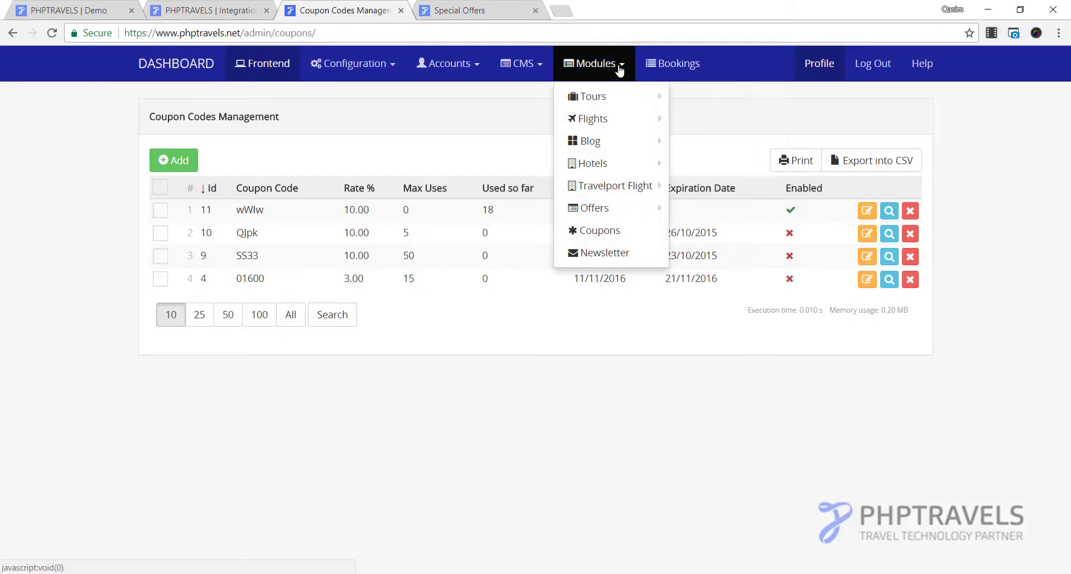
pyautogui.click(679, 65)
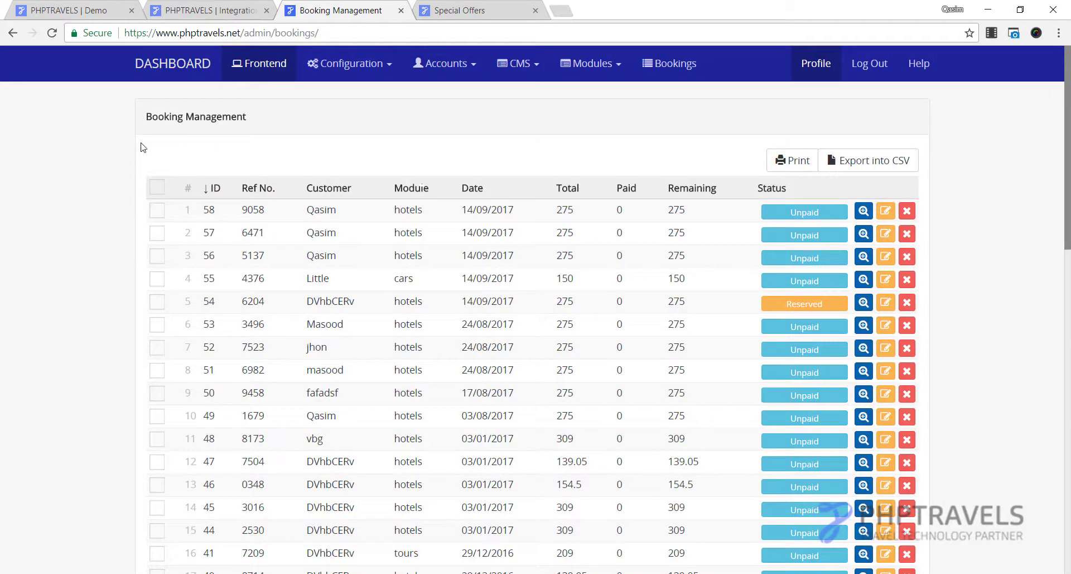
pyautogui.moveTo(320, 209); pyautogui.dragTo(336, 212)
pyautogui.doubleClick(415, 213)
pyautogui.click(539, 207)
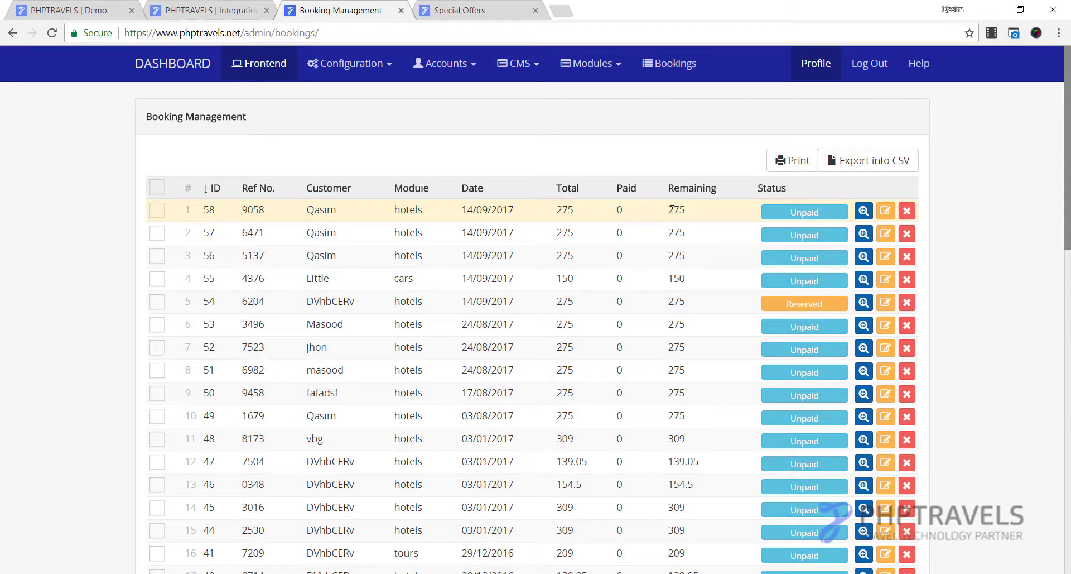
pyautogui.scroll(-9, 751, 246)
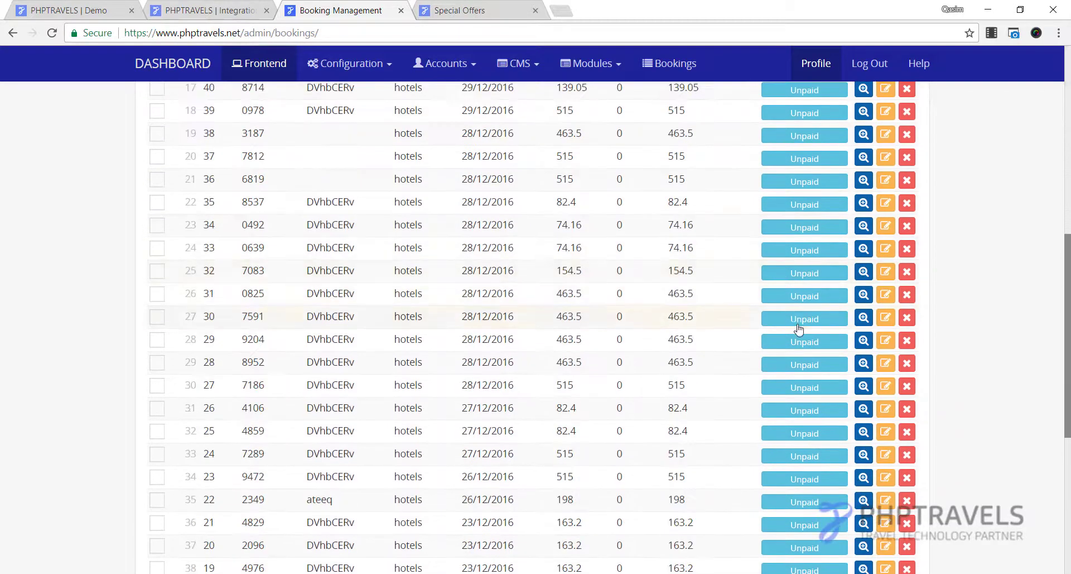
pyautogui.scroll(10, 782, 256)
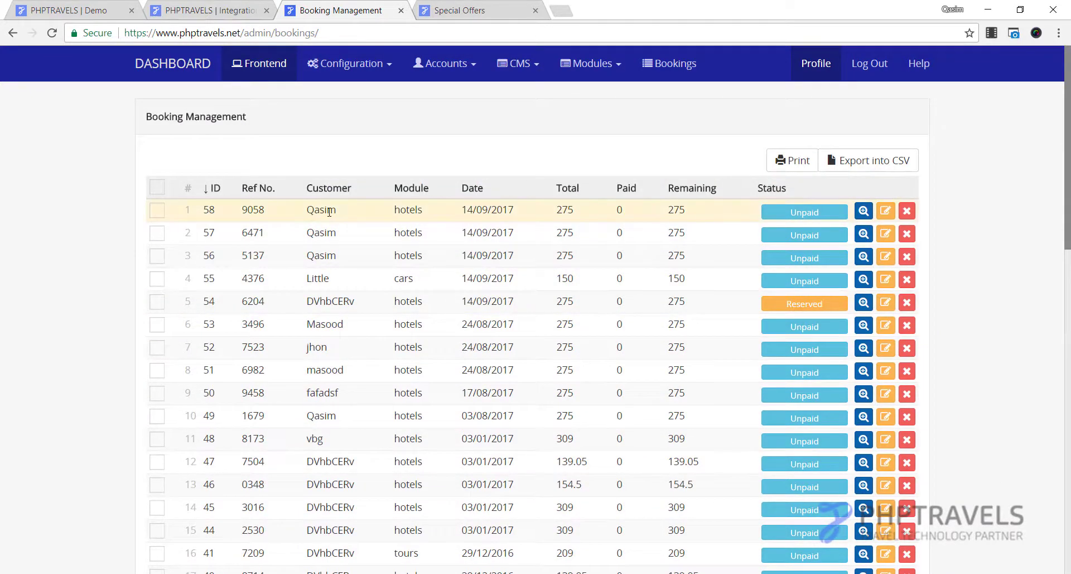
# Step: View the invoice of the first booking, return to the Booking Management list and close the invoice
pyautogui.click(866, 213)
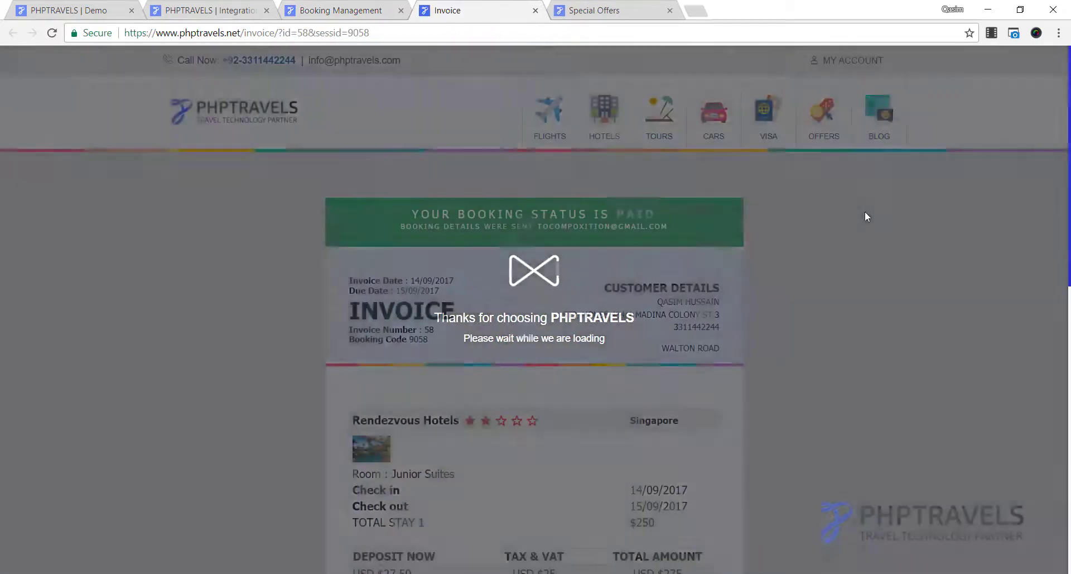
pyautogui.scroll(-8, 316, 226)
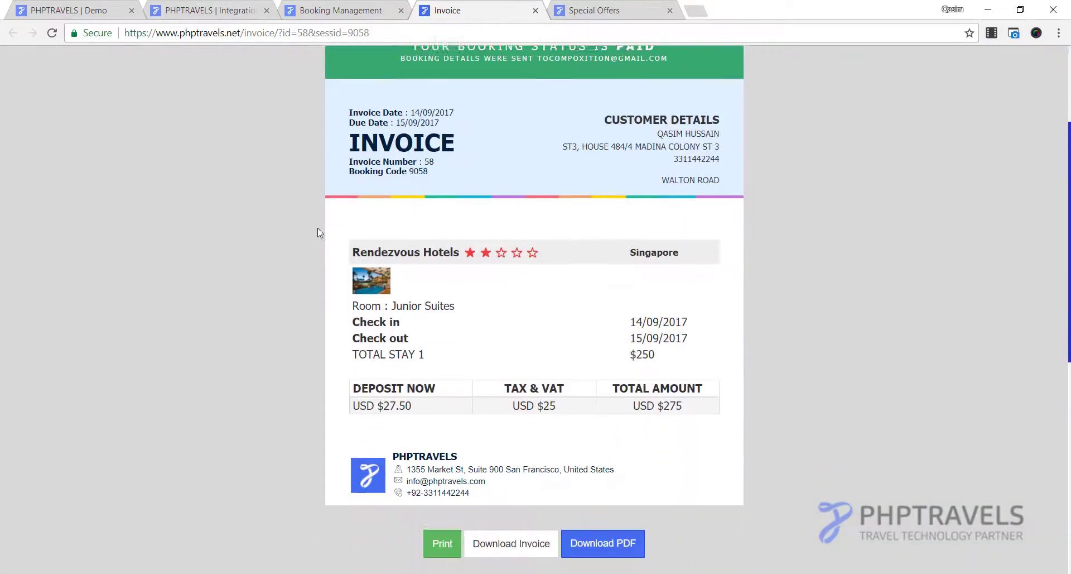
pyautogui.scroll(9, 317, 226)
pyautogui.click(352, 7)
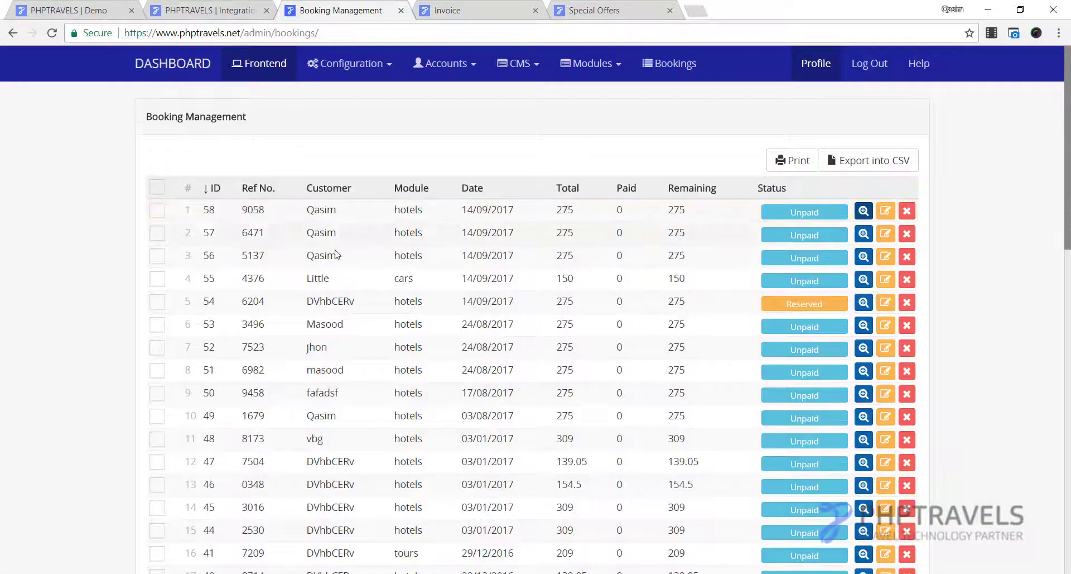
pyautogui.scroll(-6, 336, 247)
pyautogui.scroll(4, 335, 248)
pyautogui.scroll(2, 335, 247)
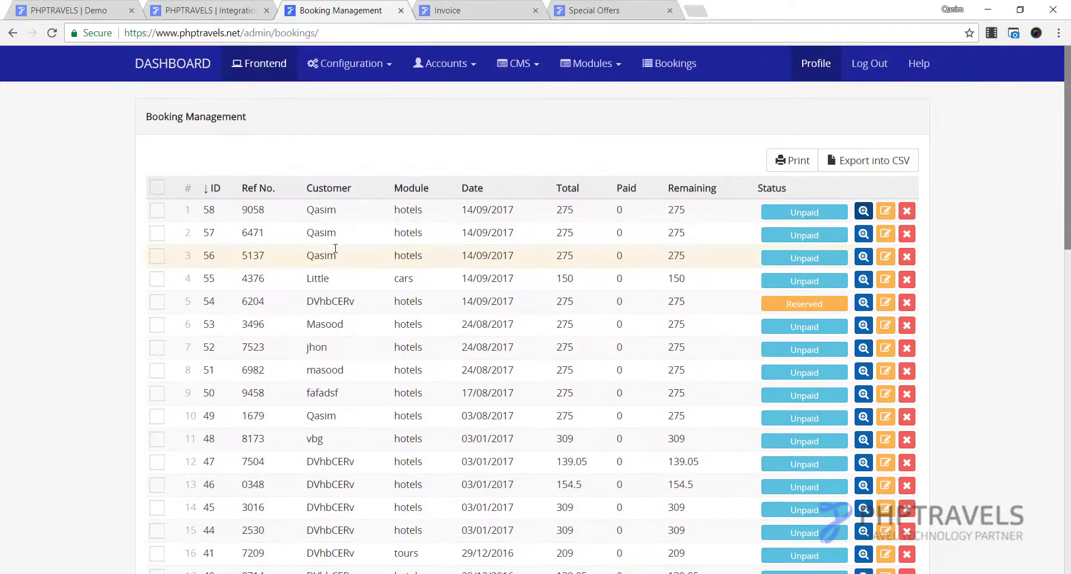
pyautogui.click(536, 10)
# Step: View the invoice of the cancelled hotels booking near the end of the list, and close it
pyautogui.scroll(-10, 576, 291)
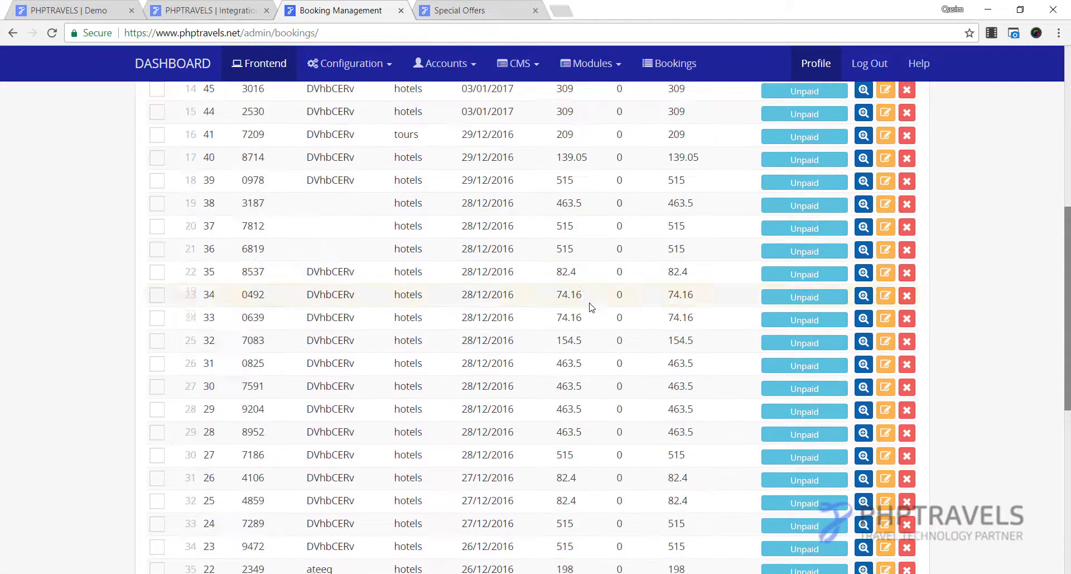
pyautogui.scroll(-2, 576, 291)
pyautogui.scroll(-2, 746, 270)
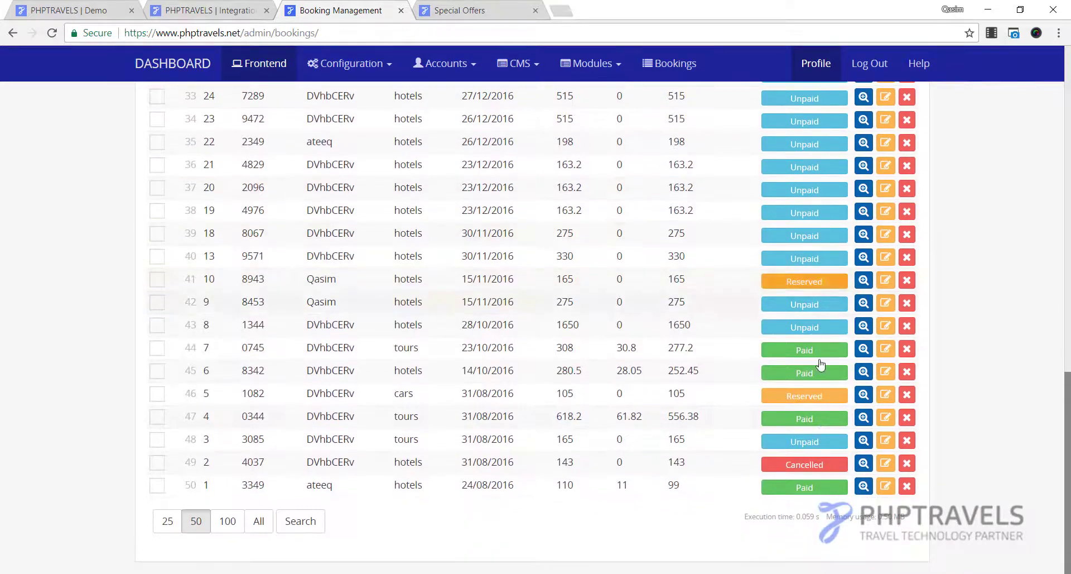
pyautogui.click(867, 466)
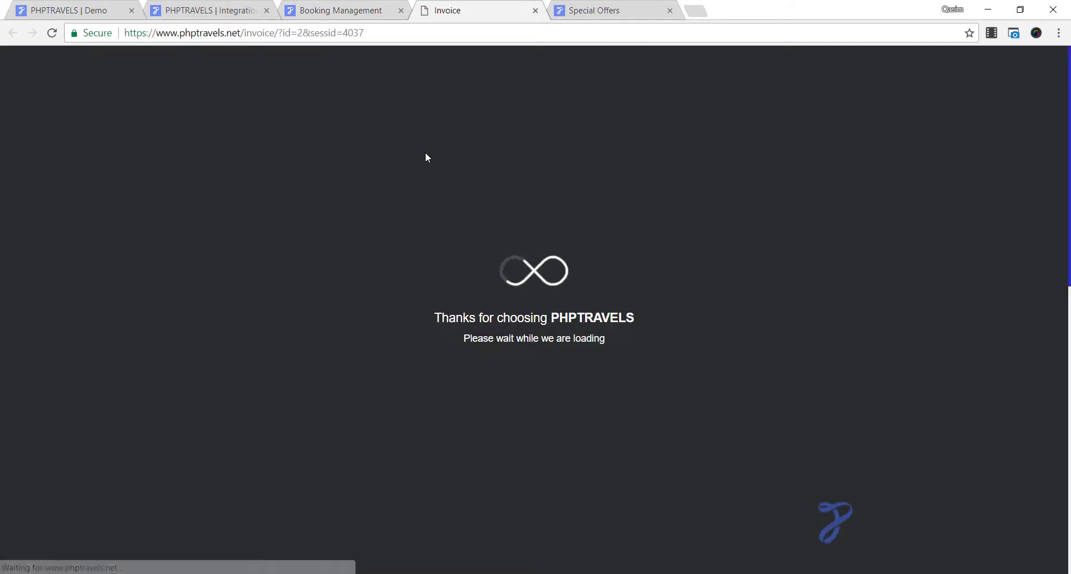
pyautogui.scroll(-5, 585, 224)
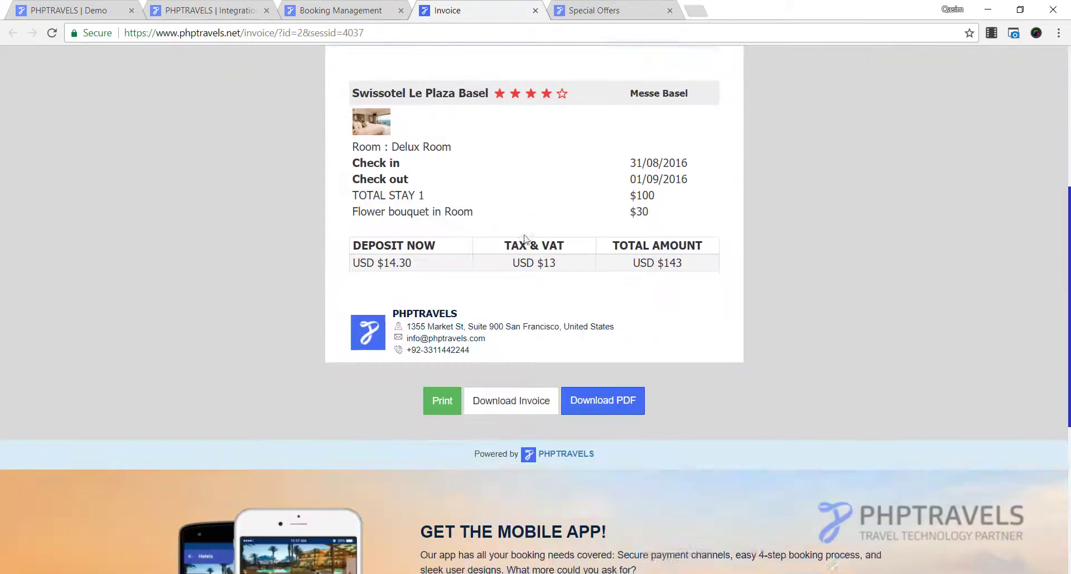
pyautogui.scroll(4, 524, 237)
pyautogui.click(536, 10)
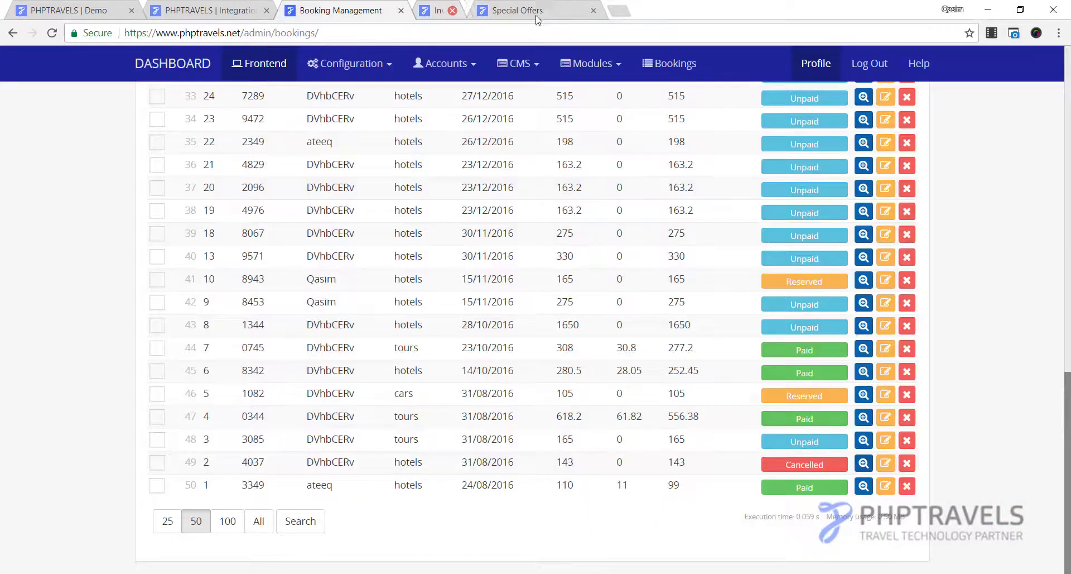
# Step: View the invoice of the unpaid hotels booking in row 26, close it and return to the start of the list
pyautogui.scroll(8, 725, 363)
pyautogui.click(863, 354)
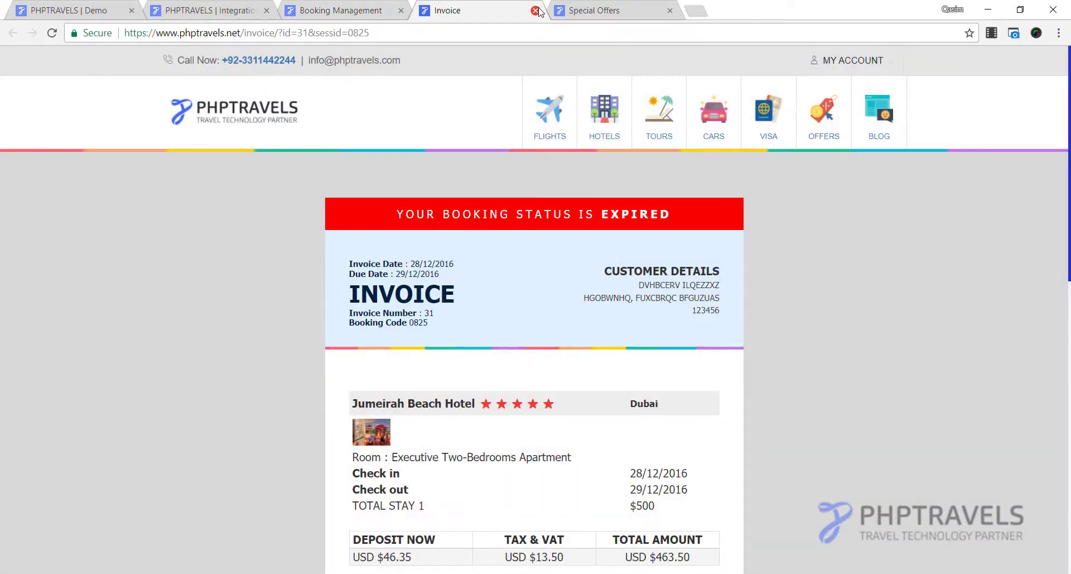
pyautogui.click(535, 10)
pyautogui.scroll(6, 547, 282)
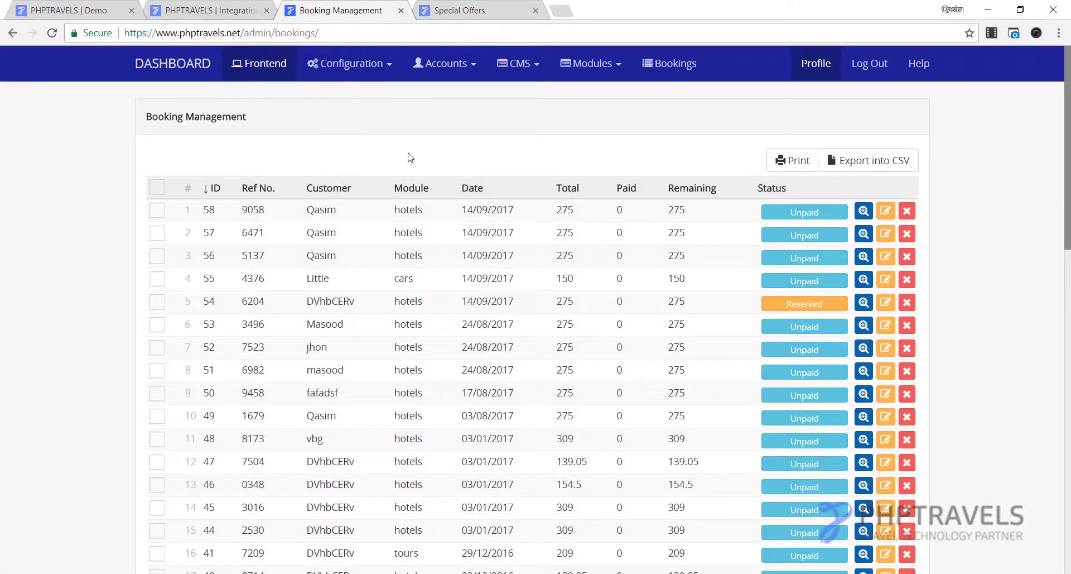
# Step: View the administrator profile form and log out of the back-end
pyautogui.click(823, 72)
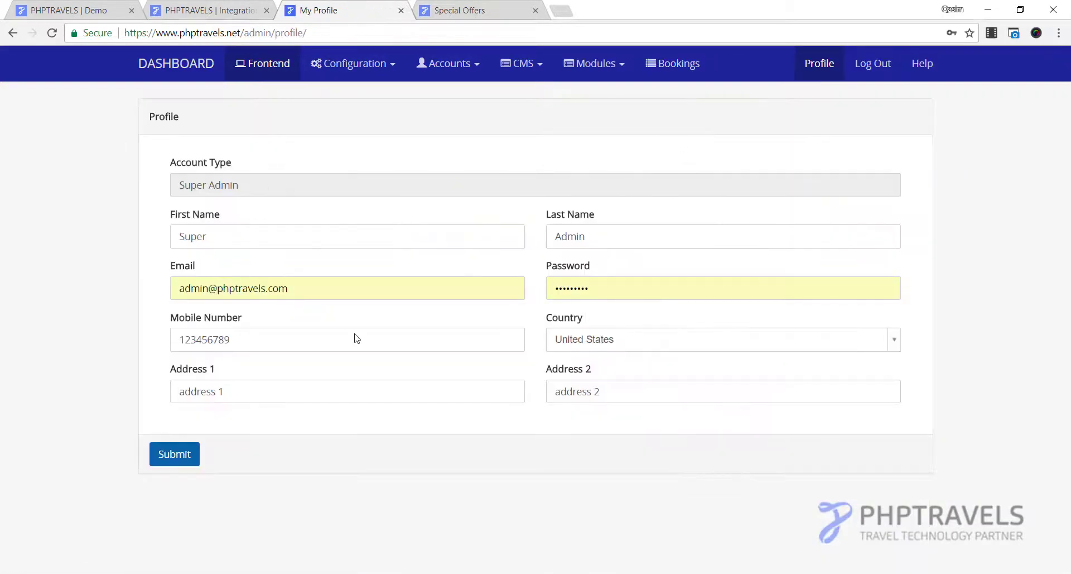
pyautogui.click(870, 66)
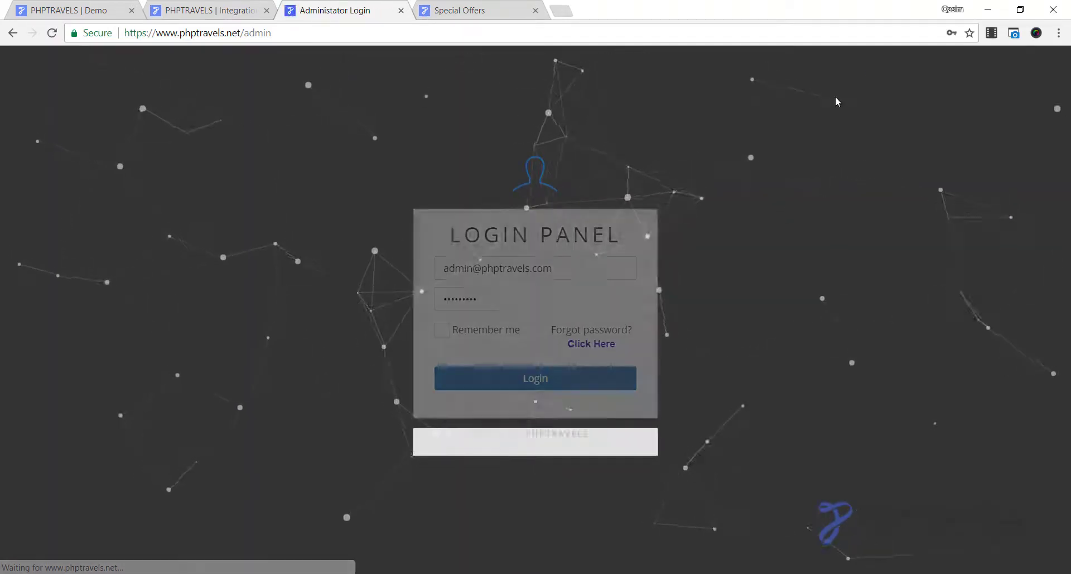
# Step: Show the front-end site's home page and open phptravels.org in a new browser tab
pyautogui.click(491, 12)
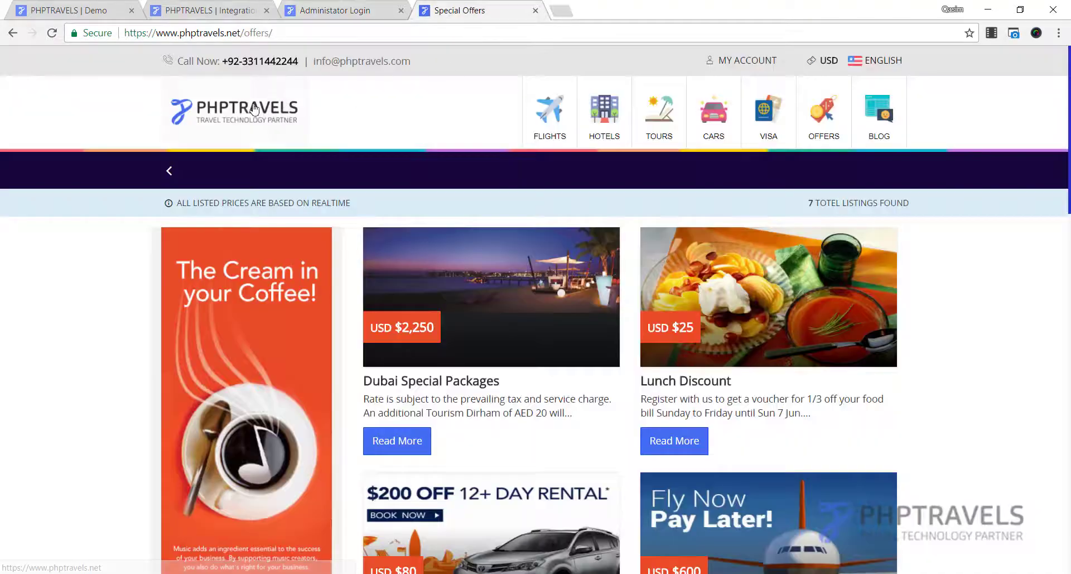
pyautogui.click(253, 110)
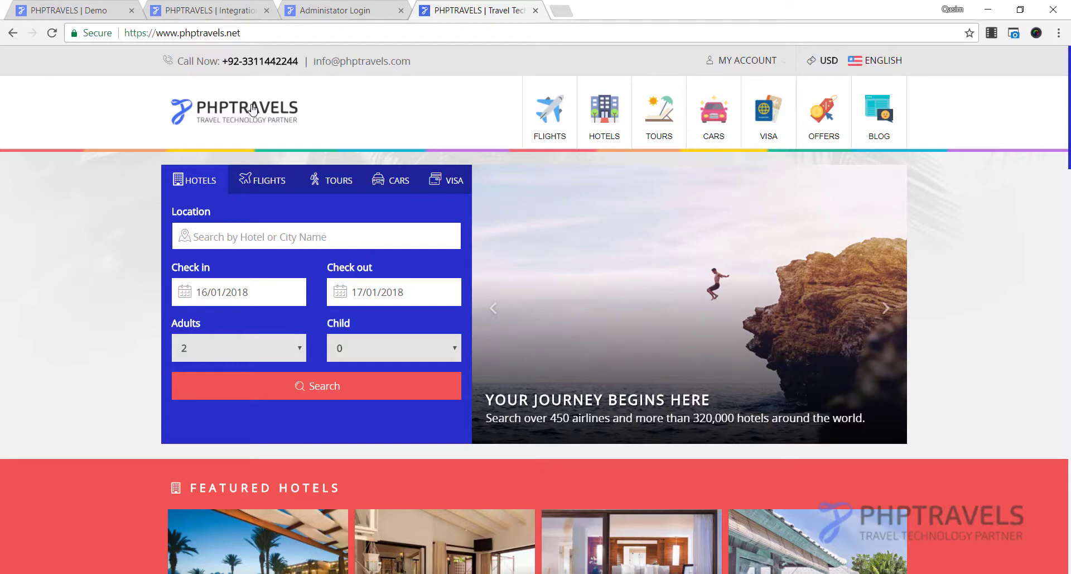
pyautogui.click(560, 10)
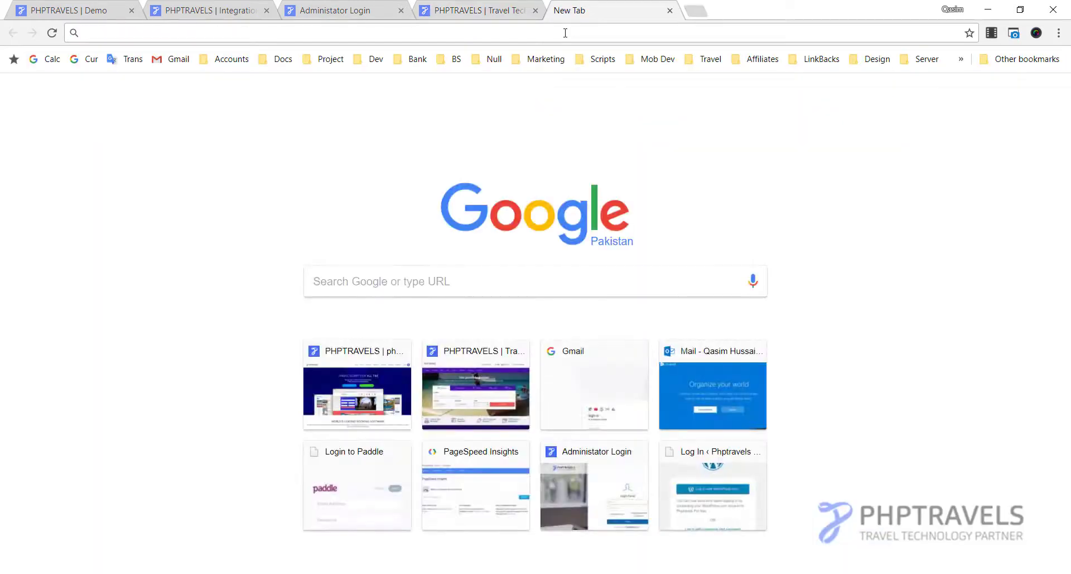
pyautogui.write('phptravels.')
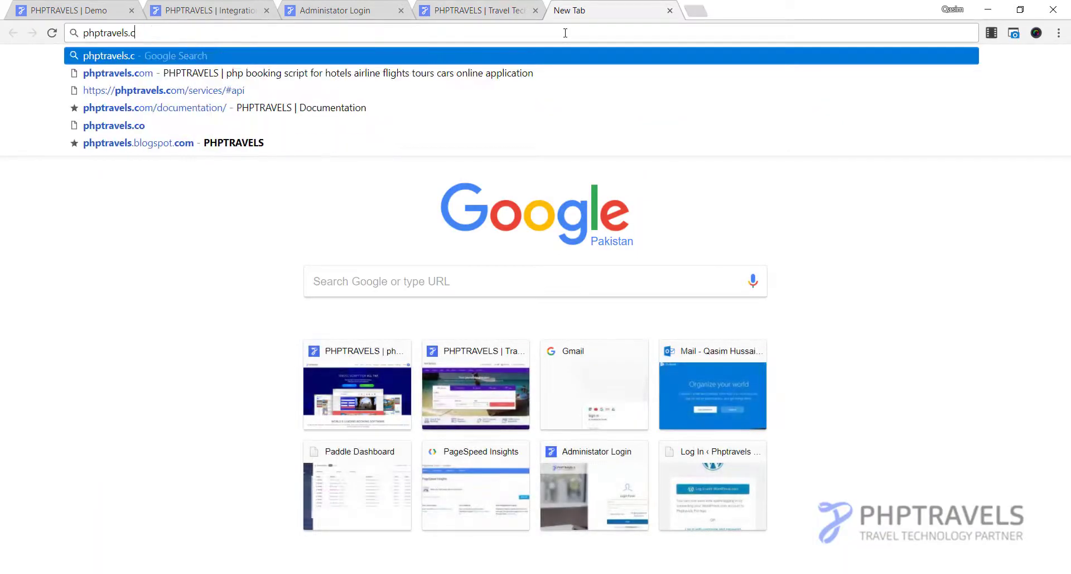
pyautogui.write('org')
pyautogui.press('Delete')
pyautogui.press('Return')
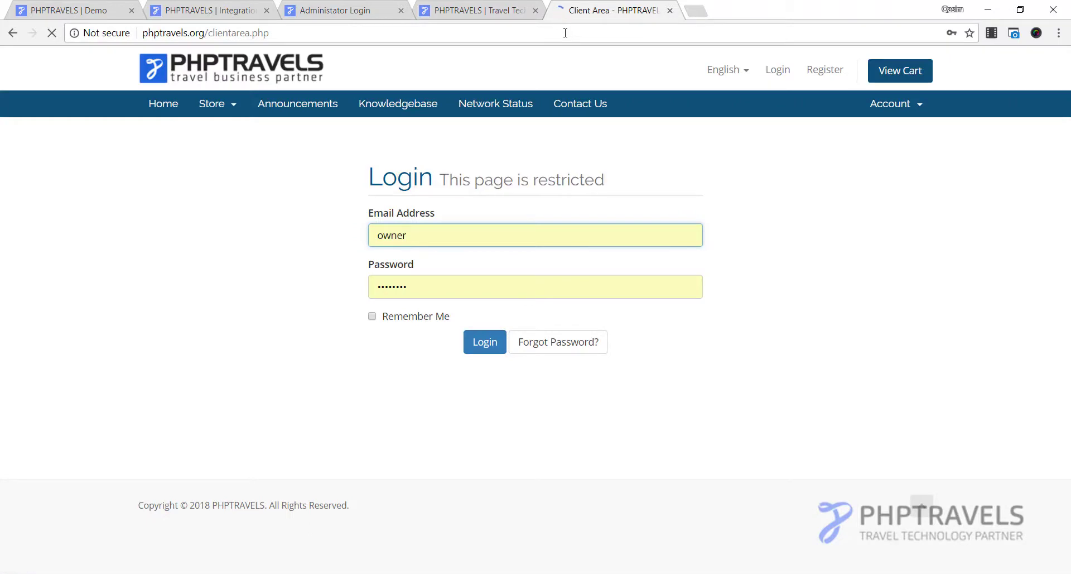
# Step: Log in to the client area with the saved customer email address and account password
pyautogui.click(499, 231)
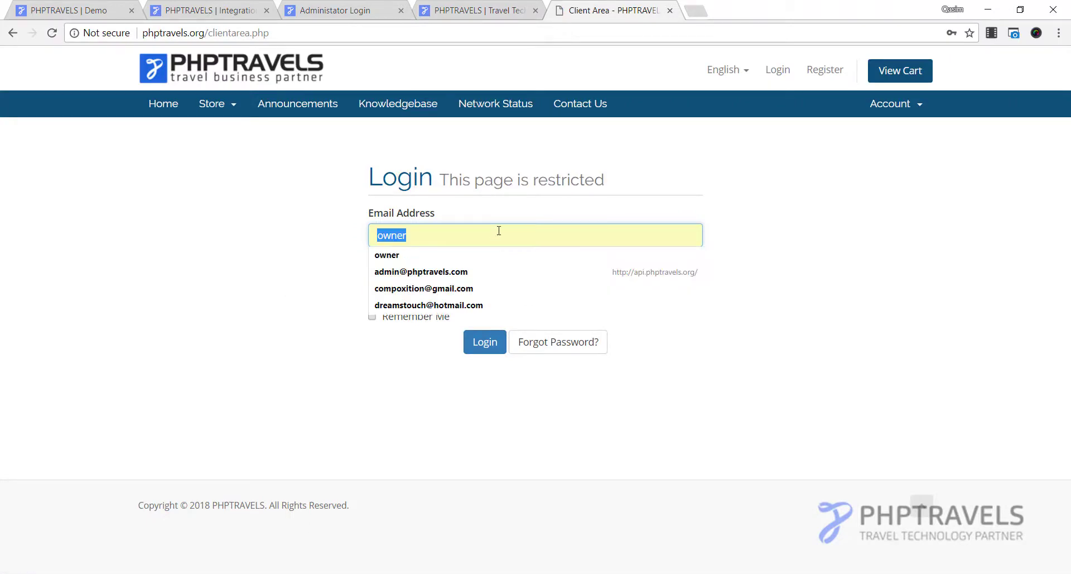
pyautogui.click(477, 287)
pyautogui.click(485, 343)
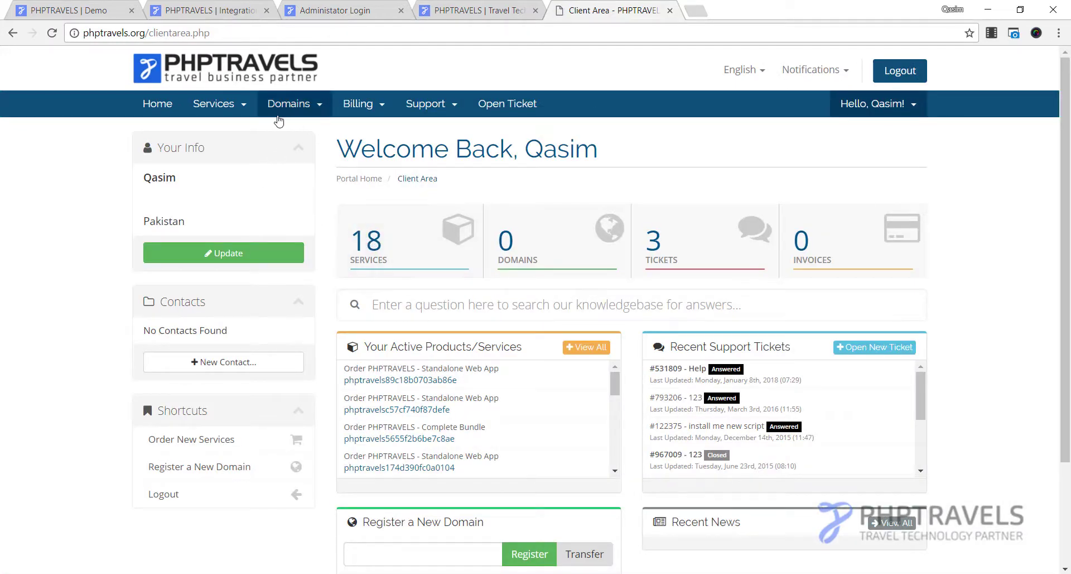
# Step: Open the client area's My Products & Services list and look over the purchased products
pyautogui.click(214, 104)
pyautogui.click(229, 126)
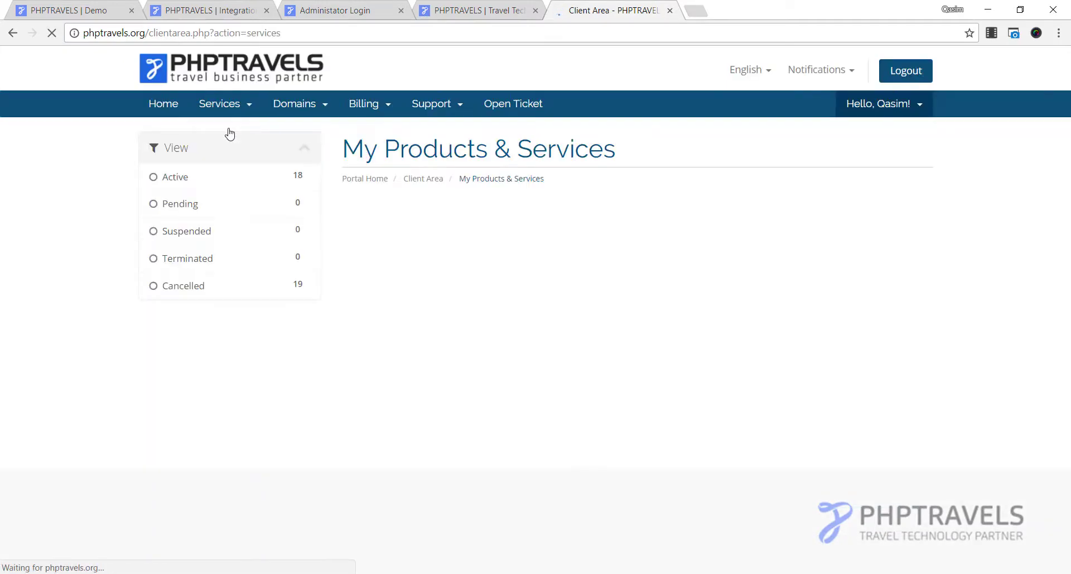
pyautogui.scroll(-4, 507, 418)
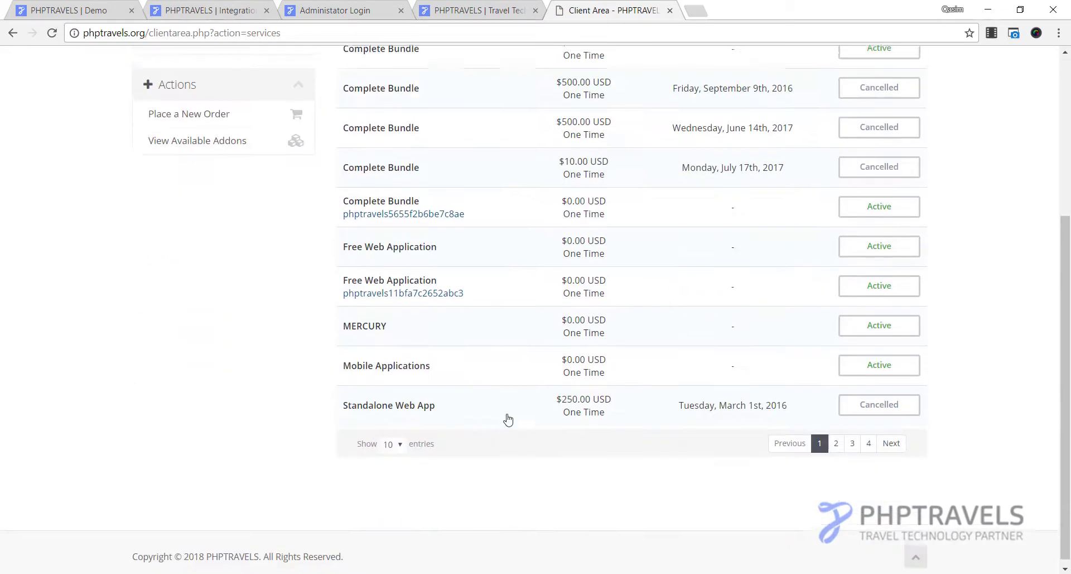
pyautogui.scroll(4, 508, 418)
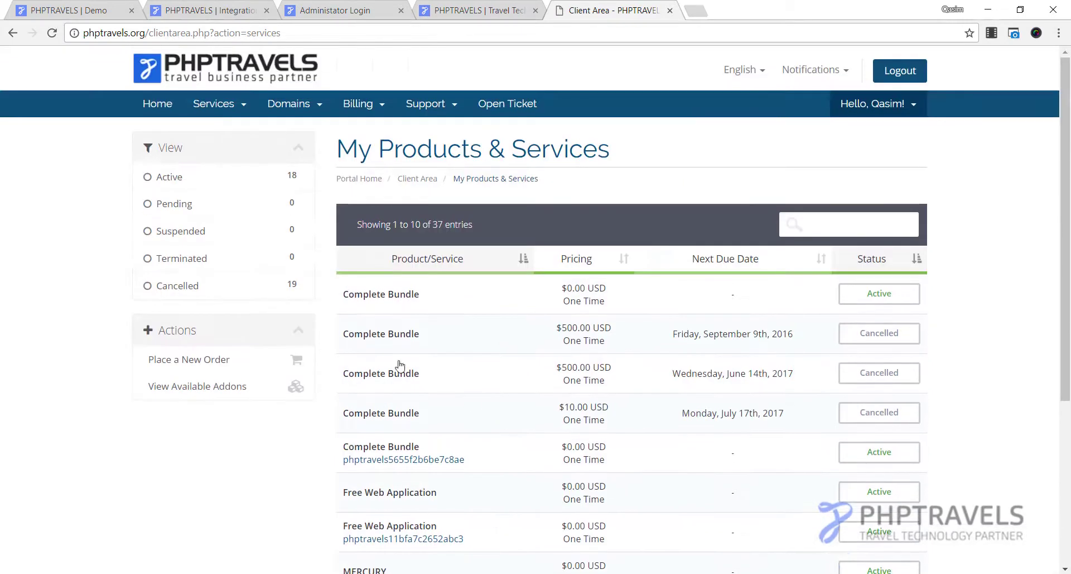
# Step: View the first Complete Bundle's license details and available downloads, and return to the client area home
pyautogui.click(429, 300)
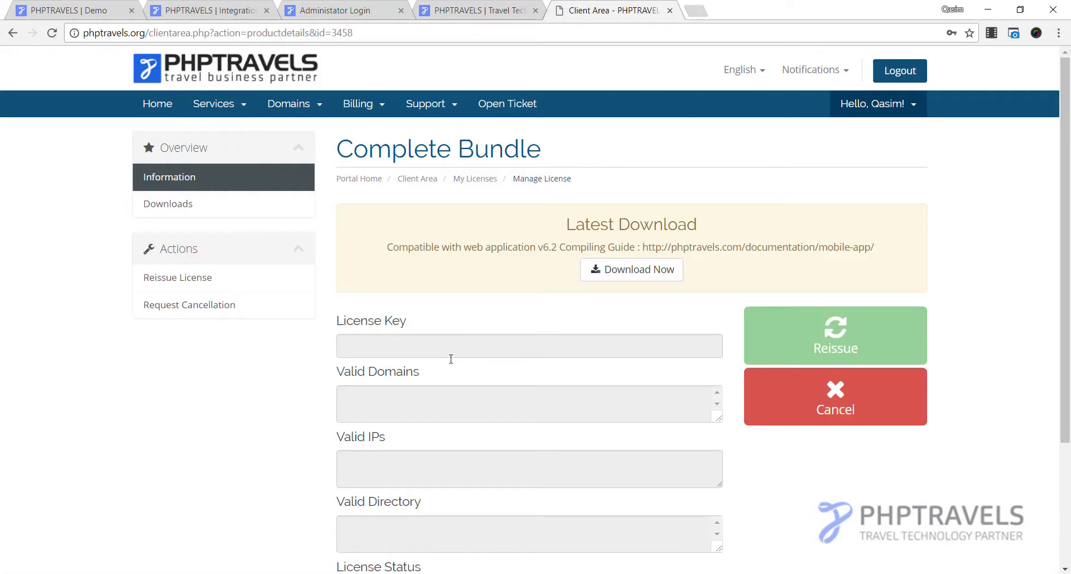
pyautogui.click(188, 213)
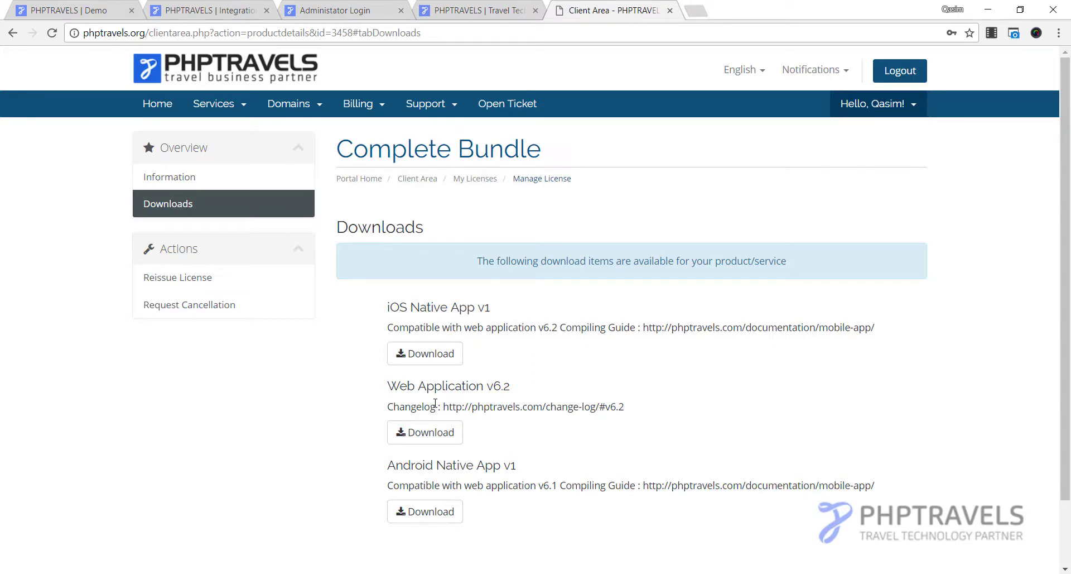
pyautogui.click(167, 106)
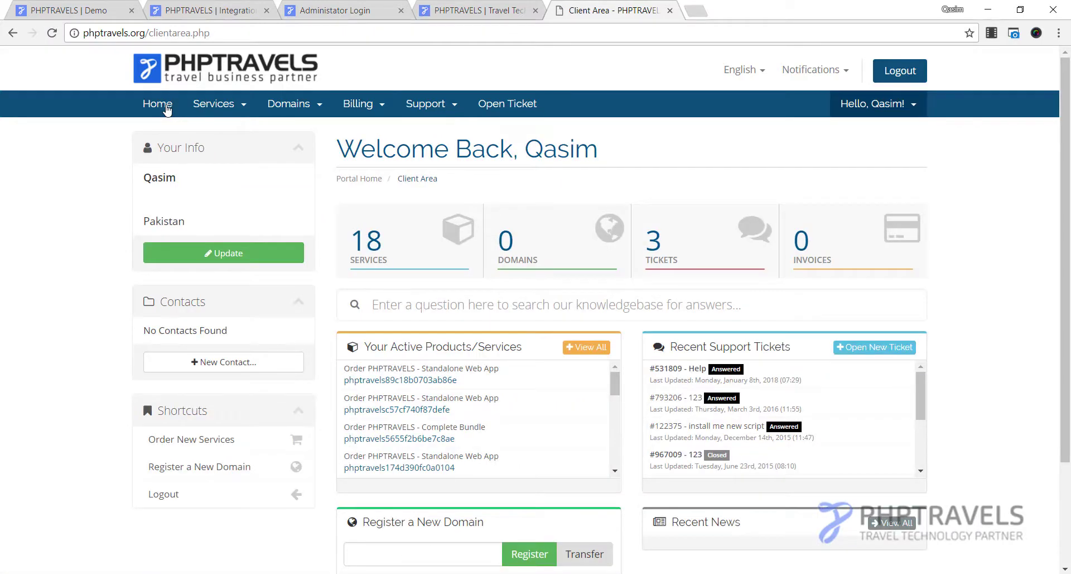
# Step: Return to the phptravels.com demo page and open the company's Contact Us page
pyautogui.click(173, 6)
pyautogui.click(134, 4)
pyautogui.scroll(4, 446, 167)
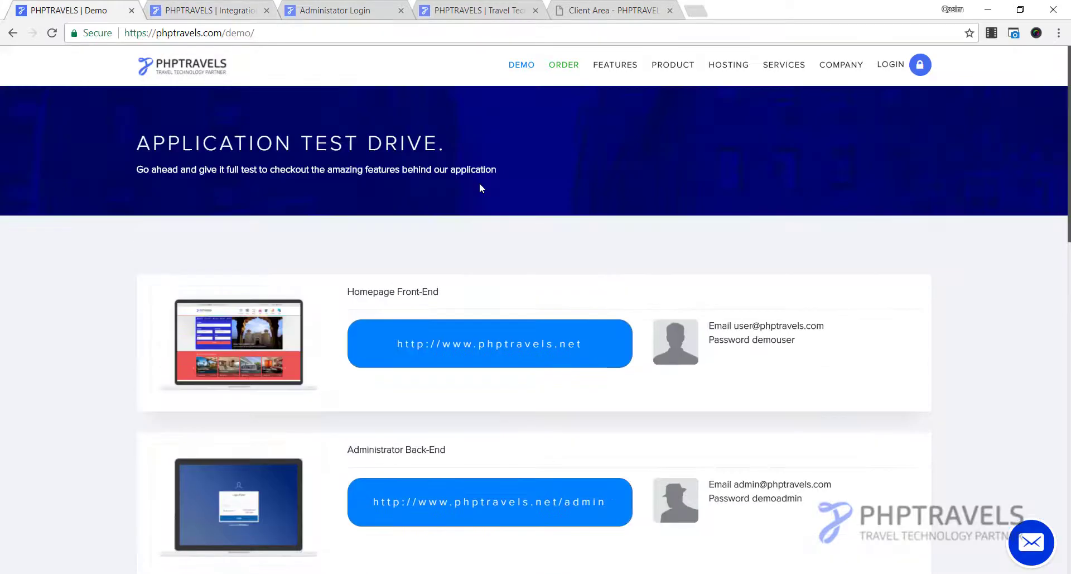
pyautogui.moveTo(830, 72)
pyautogui.click(863, 115)
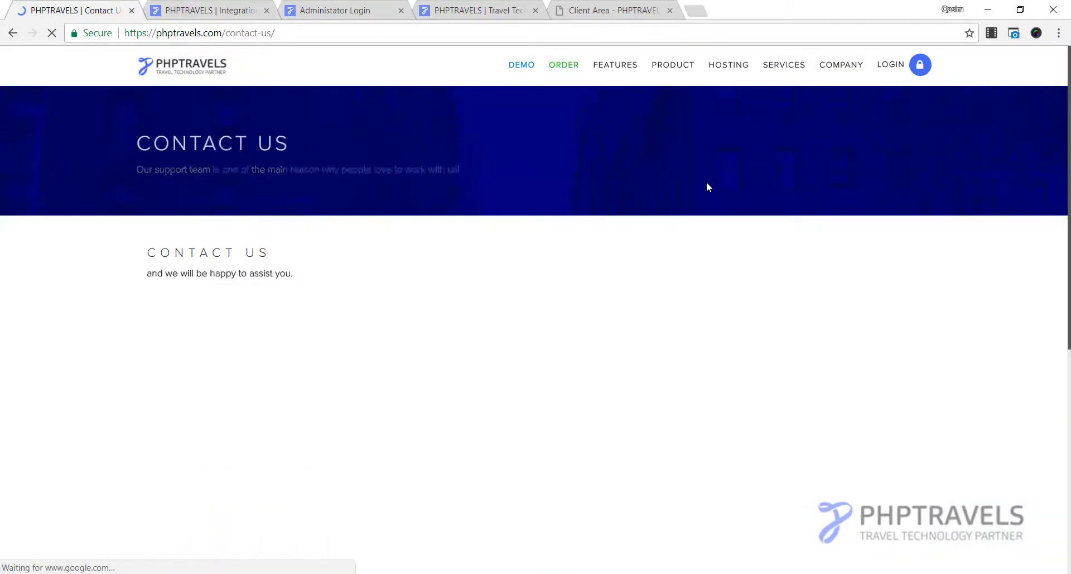
# Step: Examine the company's contact information, highlighting the email, Skype and WhatsApp entries in turn
pyautogui.scroll(-1, 163, 423)
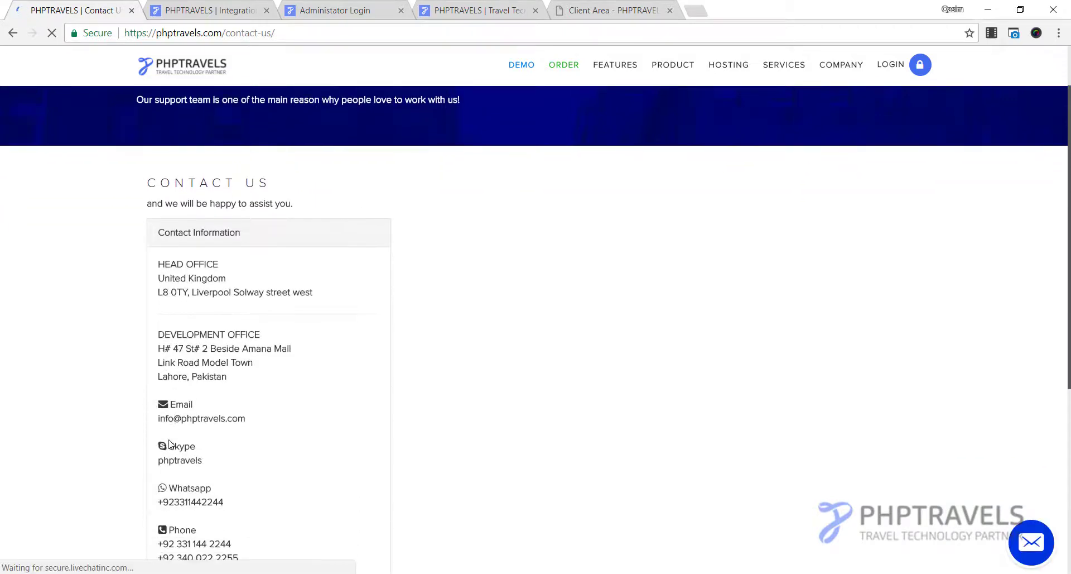
pyautogui.moveTo(158, 415); pyautogui.dragTo(232, 430)
pyautogui.scroll(-1, 233, 430)
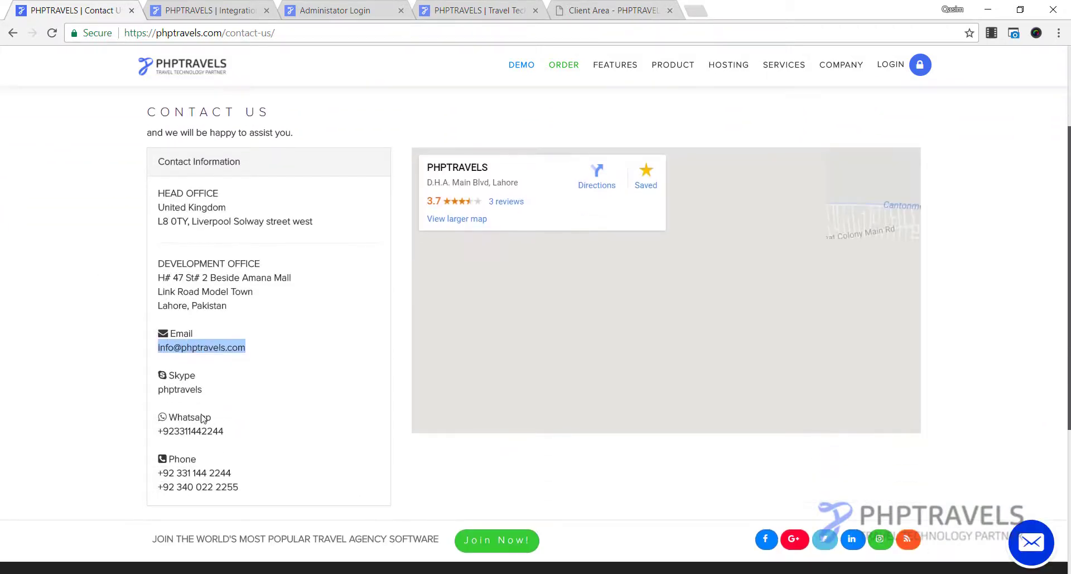
pyautogui.moveTo(158, 390); pyautogui.dragTo(220, 398)
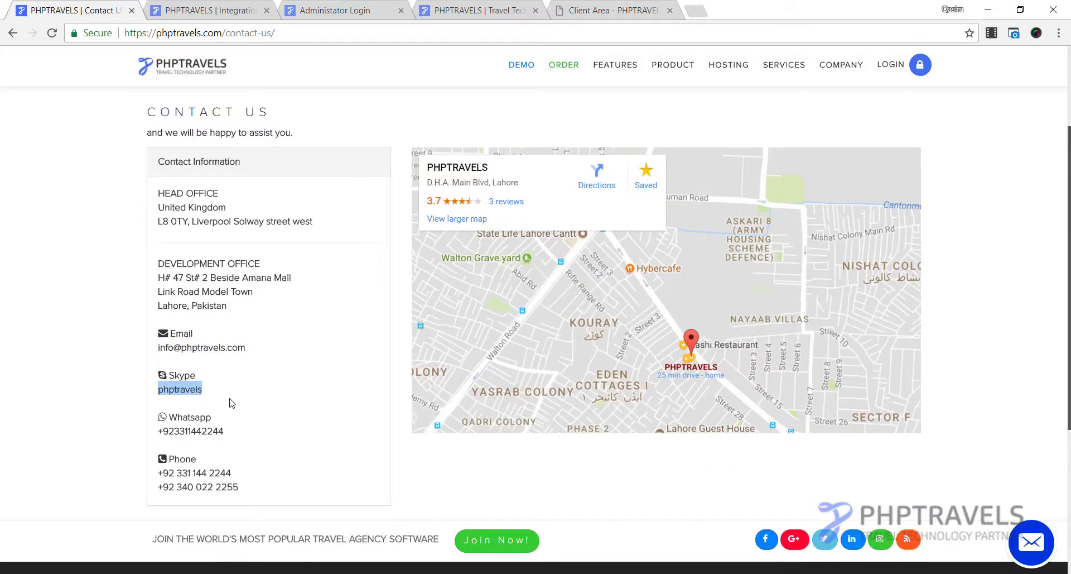
pyautogui.doubleClick(192, 432)
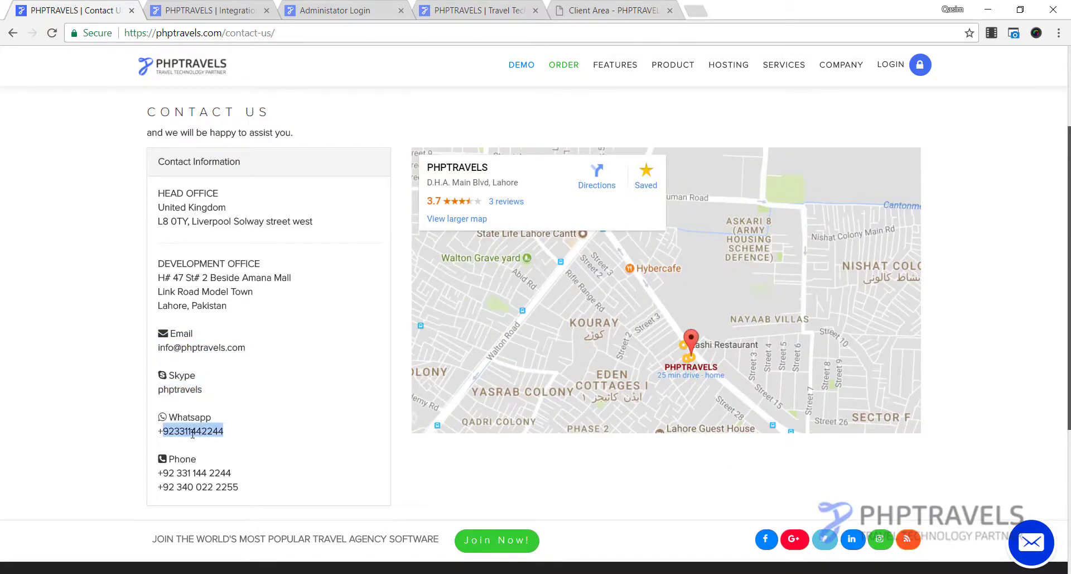
pyautogui.click(141, 405)
pyautogui.scroll(3, 32, 515)
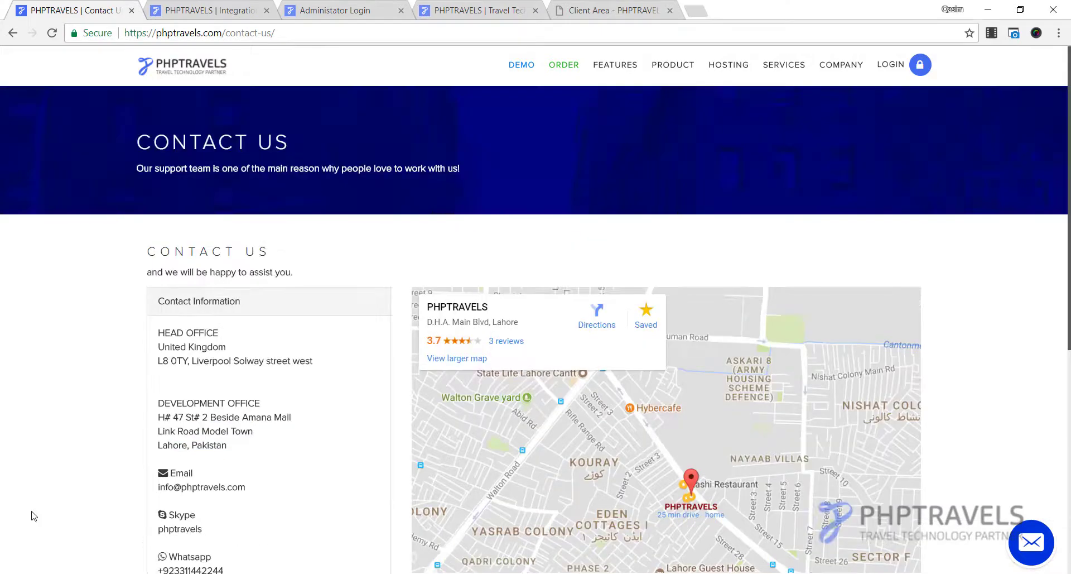